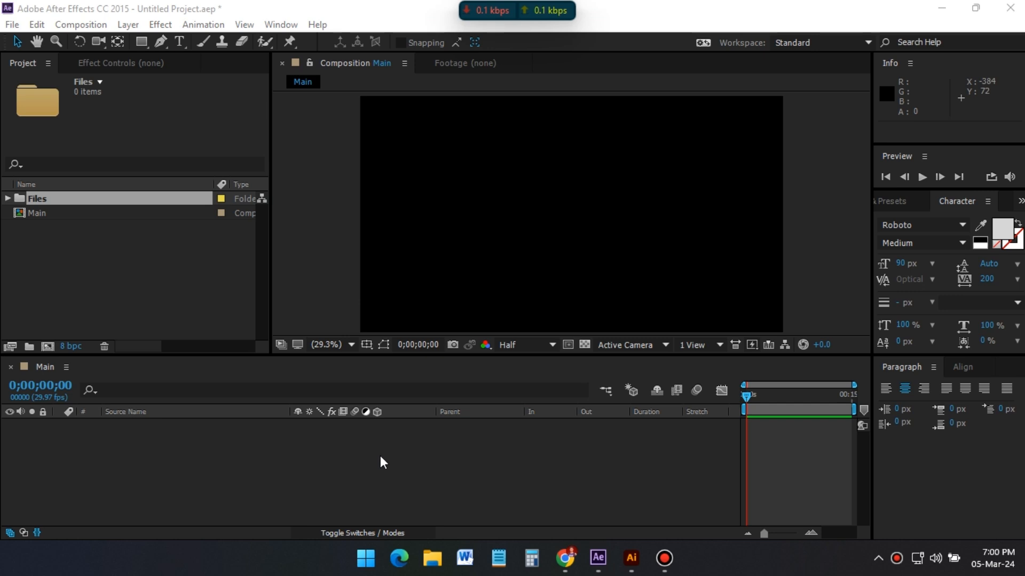
- Import Body Design.jpg, Flower.png and Line Normal Map.jpg into the Files folder and add all three to the Main composition
left_click(433, 559)
left_click_drag(389, 405, 36, 197)
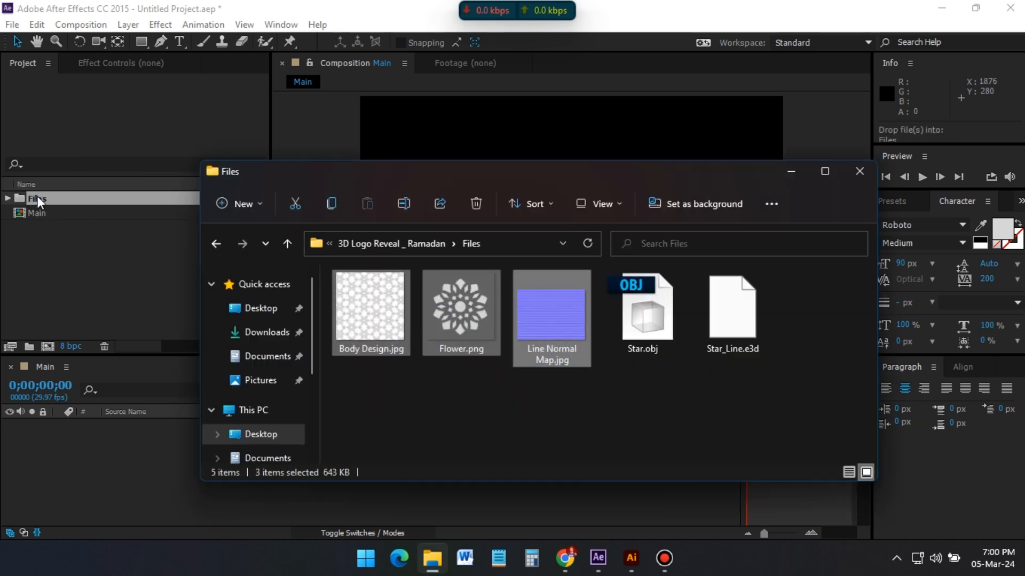
left_click(77, 243, "shift")
left_click_drag(77, 242, 95, 462)
- Turn off the visibility of the three image layers and hide them from the timeline as shy layers
left_click(10, 450)
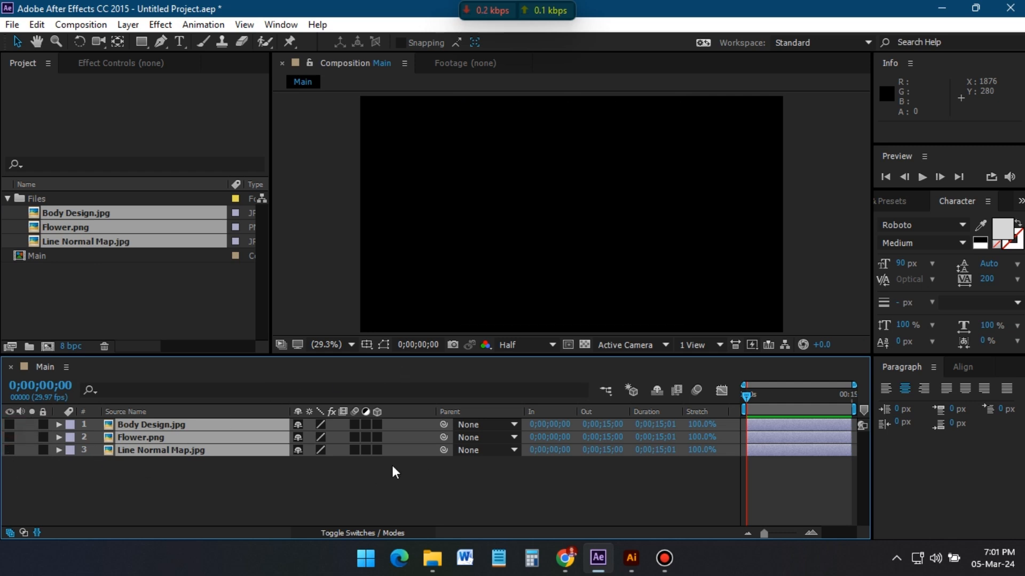
left_click(655, 391)
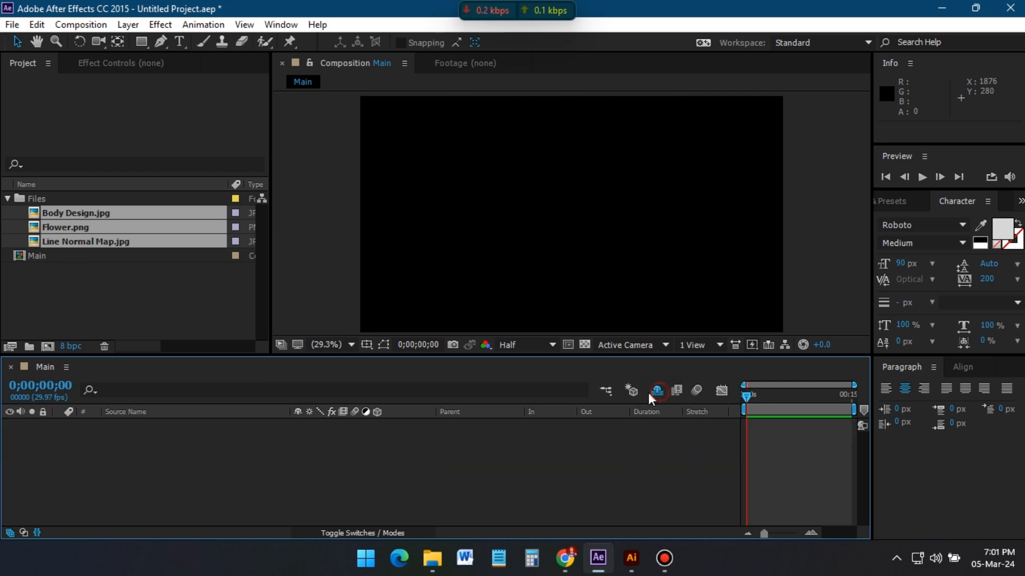
- Create a black 1920 x 1080 px solid named Element 3D in the Main composition
right_click(169, 481)
mouse_move(320, 348)
left_click(448, 391)
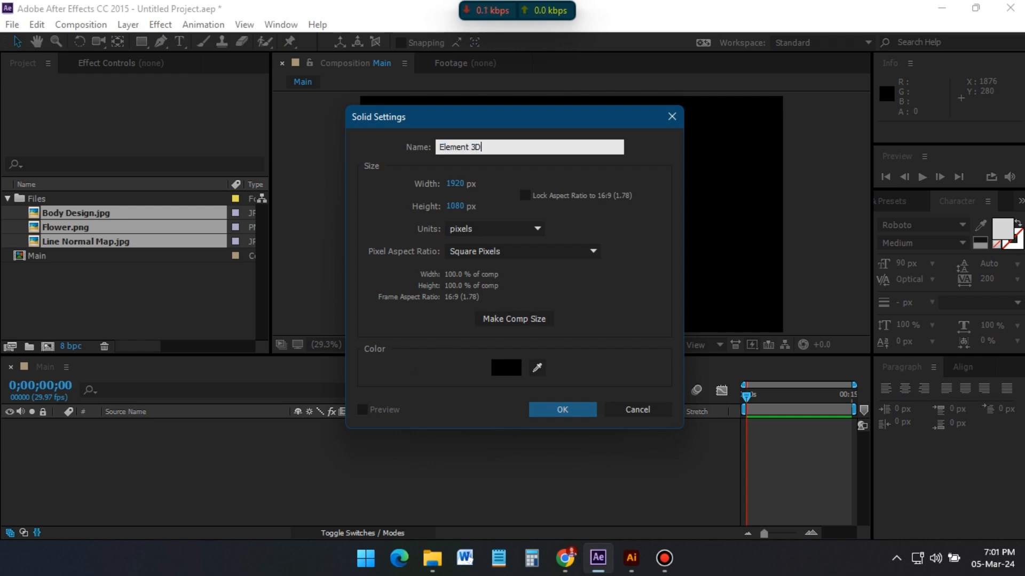
left_click(562, 410)
- Create a black 1920 x 1080 px solid named Mask and place it below the Element 3D layer
right_click(161, 484)
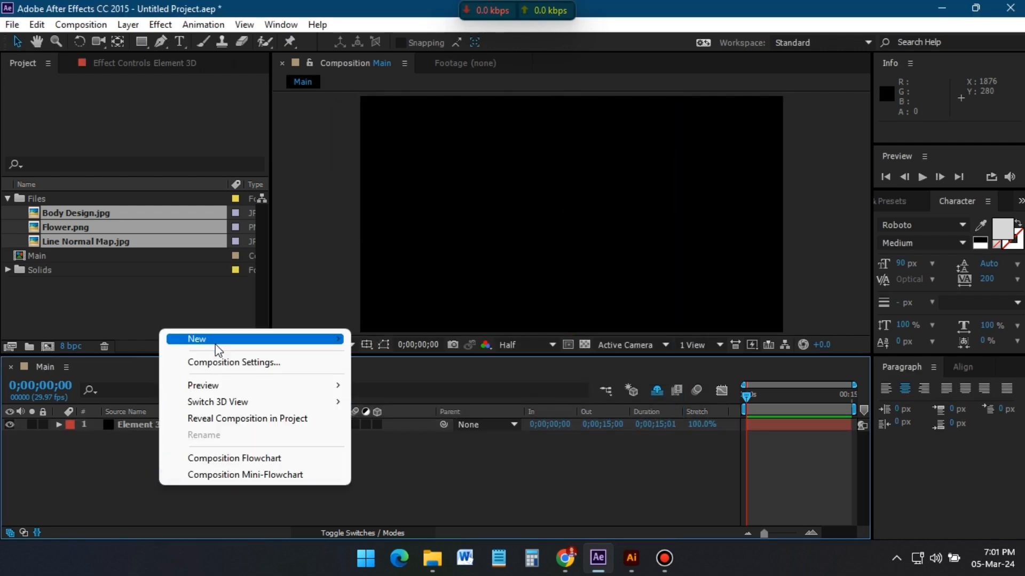
mouse_move(215, 345)
left_click(415, 379)
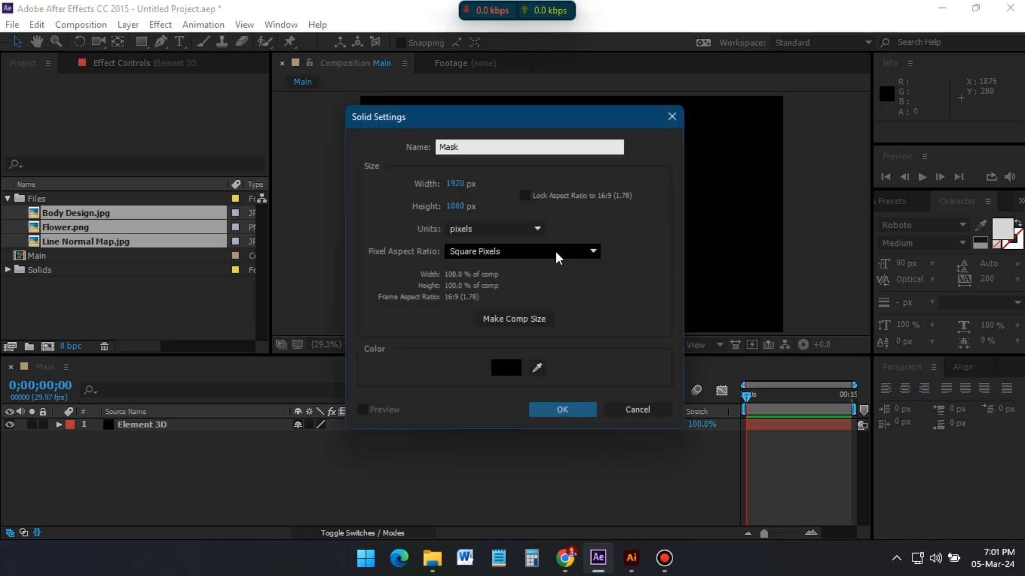
left_click(562, 409)
left_click_drag(137, 427, 171, 448)
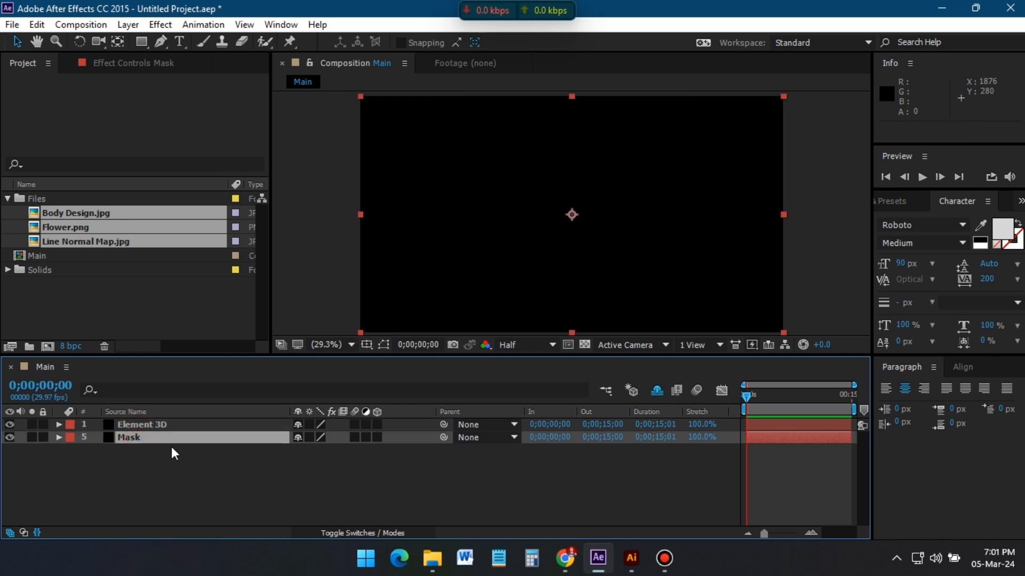
- Switch to Illustrator and copy the entire mosque and Allah lettering artwork in Islamic Logo.eps
left_click(631, 559)
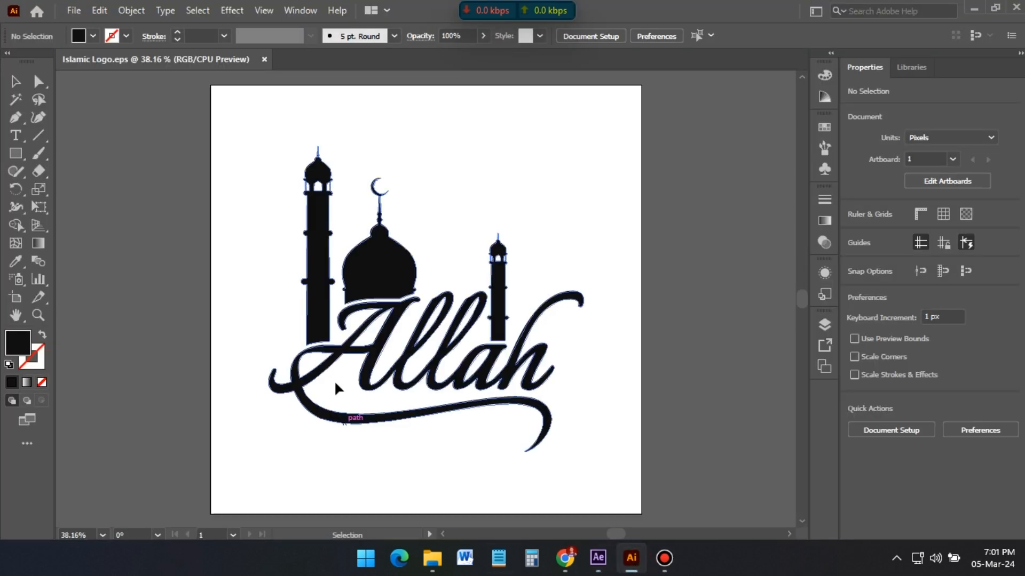
left_click_drag(262, 135, 640, 475)
left_click(99, 10)
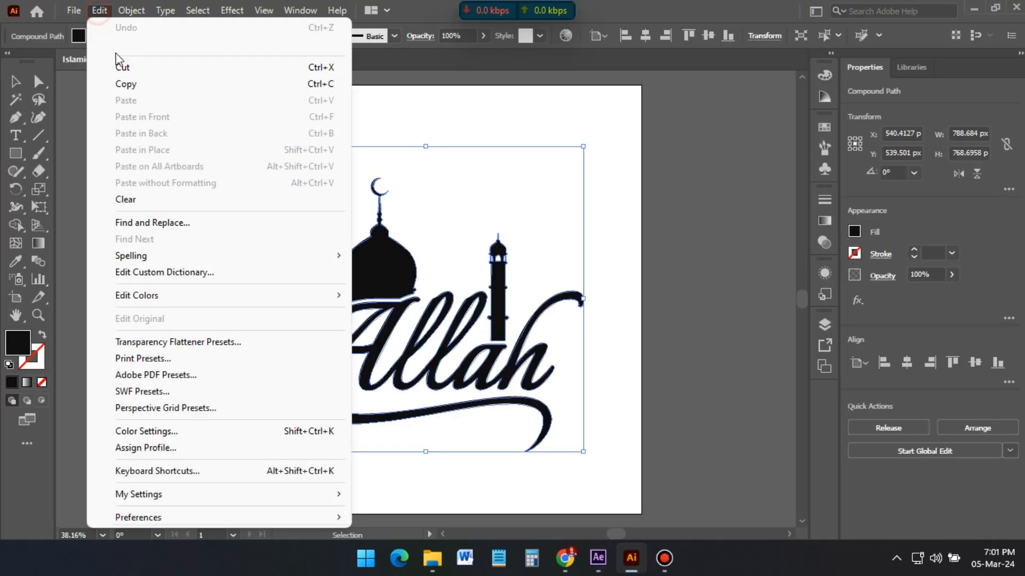
left_click(125, 84)
- Return to After Effects, paste the logo paths as masks onto the Mask layer, and show the mask paths
left_click(597, 558)
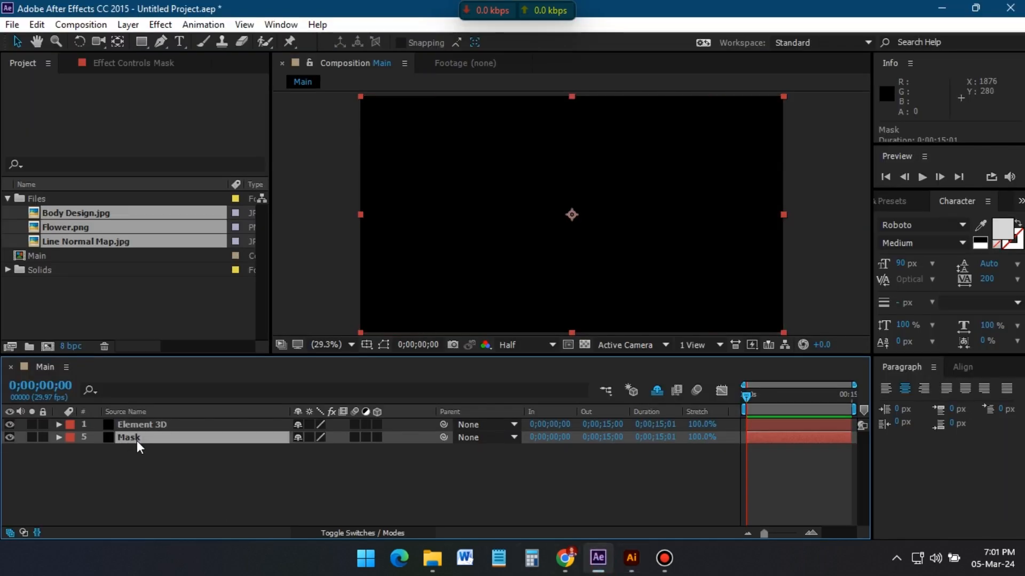
left_click(37, 25)
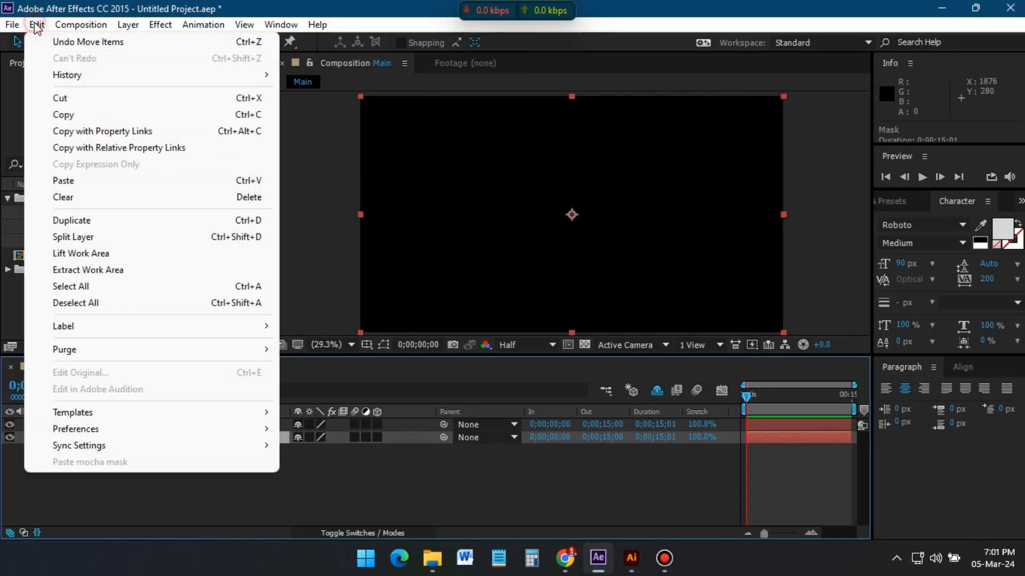
left_click(90, 183)
left_click(384, 344)
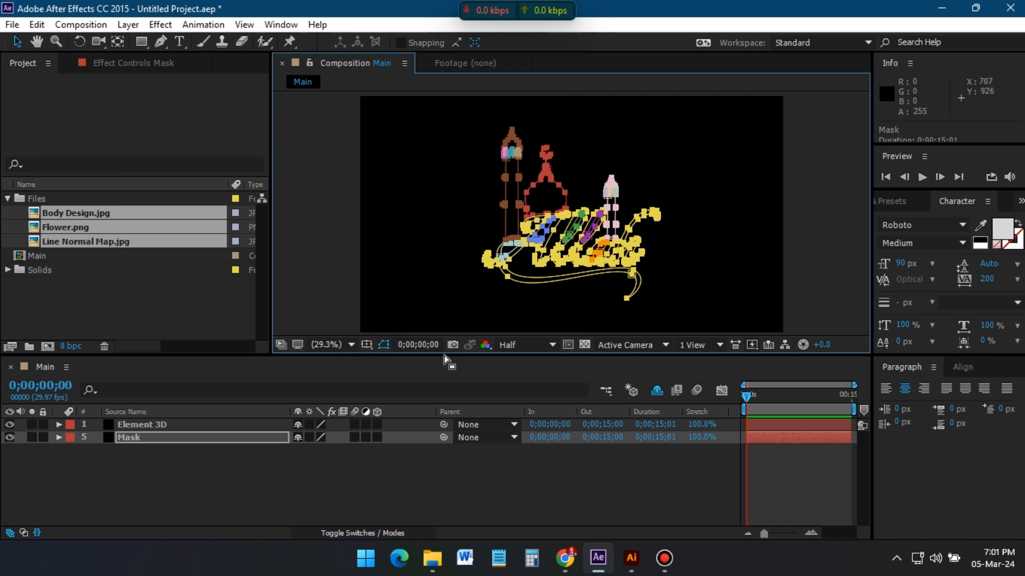
left_click(135, 469)
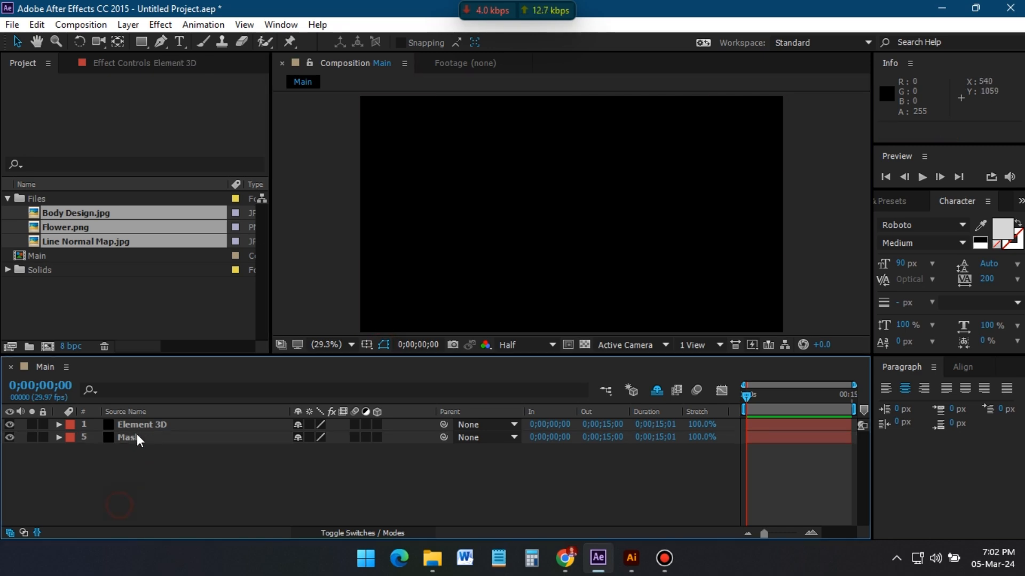
- Apply the Video Copilot Element effect to the Element 3D layer
right_click(136, 424)
mouse_move(256, 246)
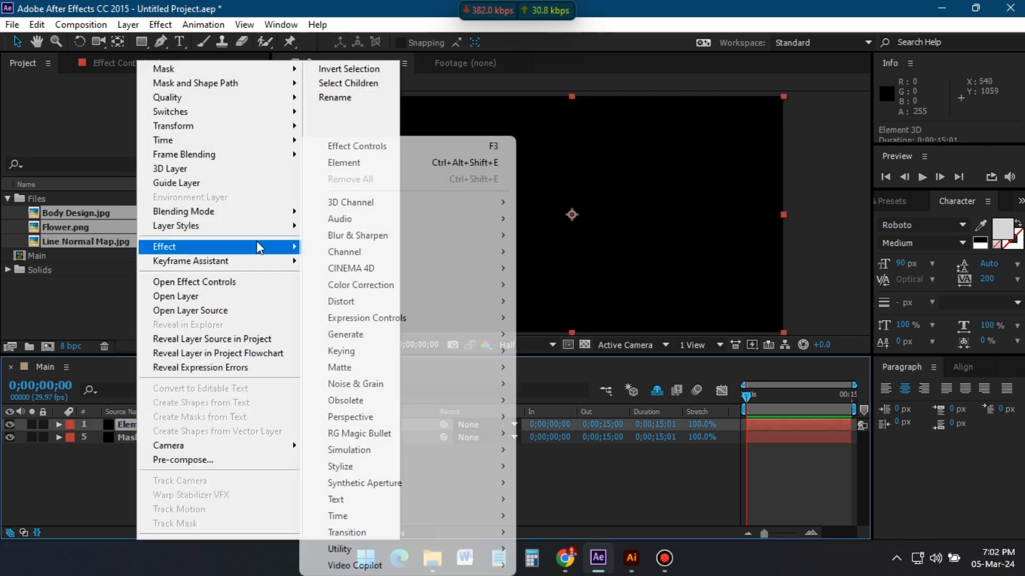
mouse_move(406, 566)
left_click(566, 533)
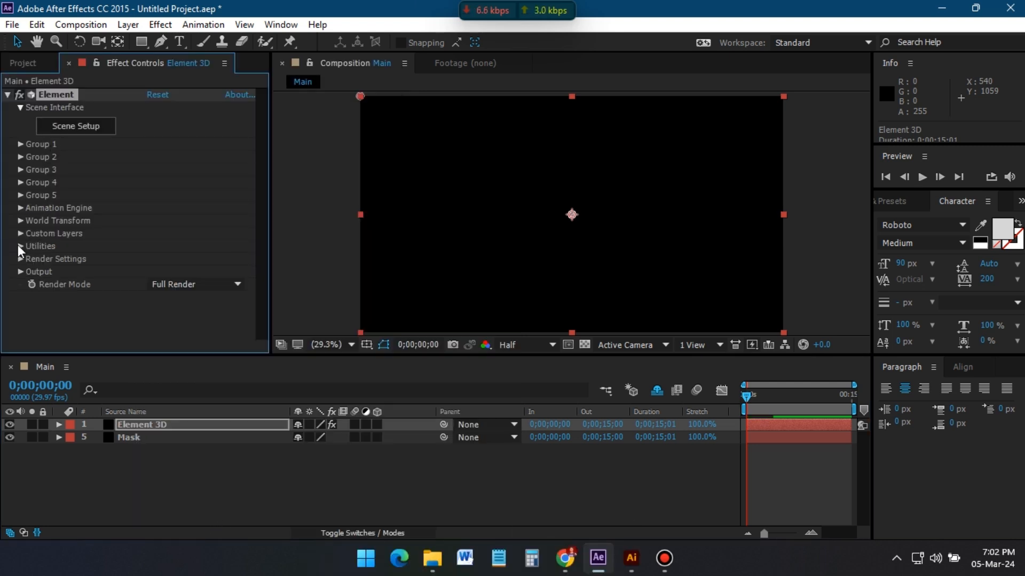
- Assign Body Design.jpg, Flower.png and Line Normal Map.jpg to Layers 1, 2 and 3 of the effect's Custom Texture Maps
left_click(20, 233)
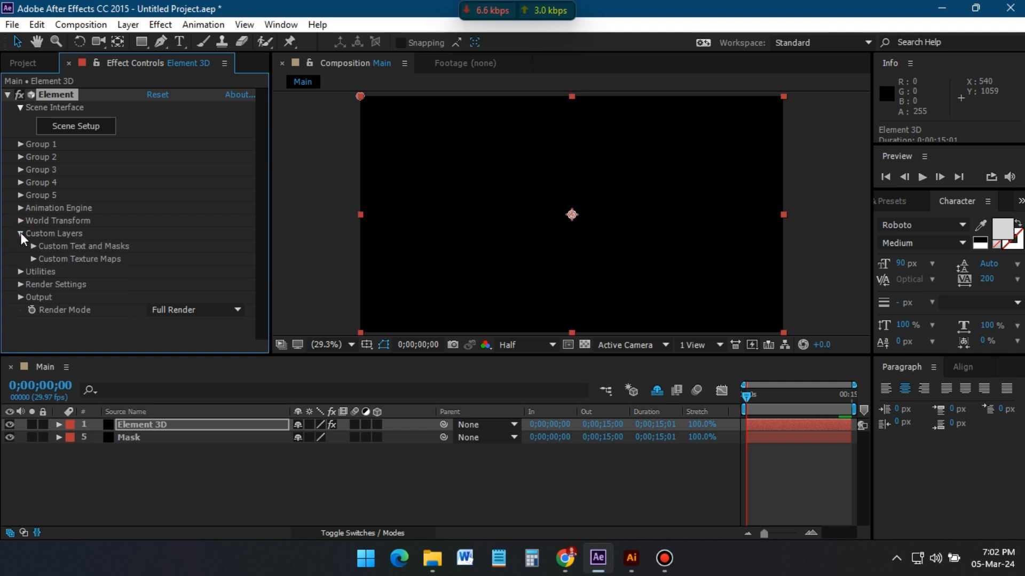
left_click(33, 259)
left_click(184, 107)
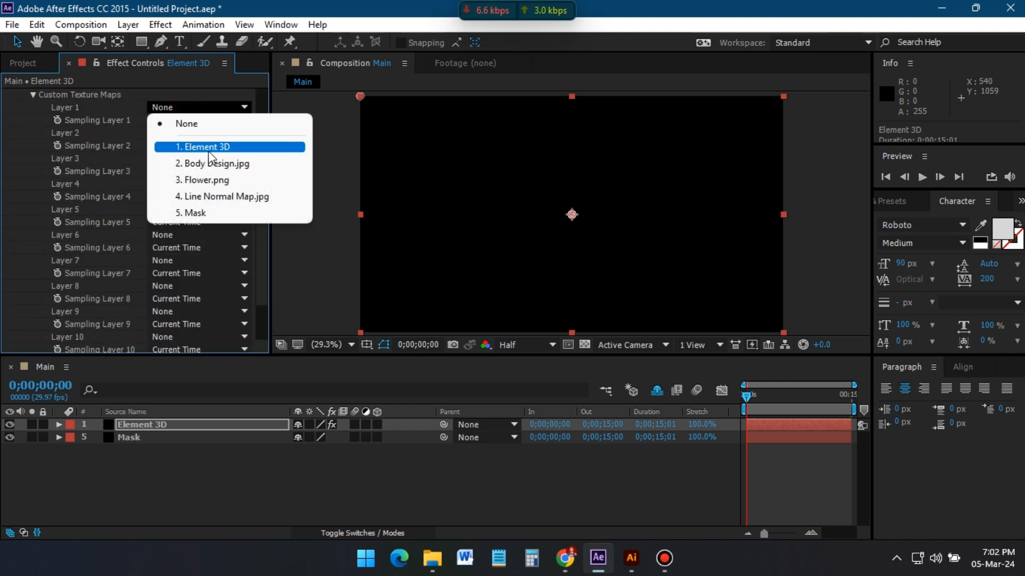
left_click(249, 163)
left_click(176, 133)
left_click(216, 208)
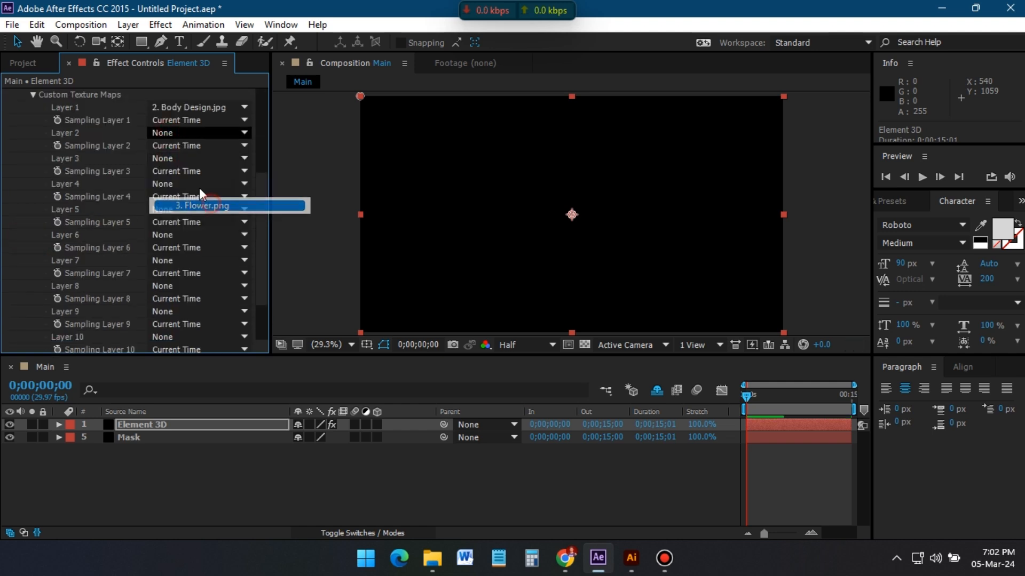
left_click(173, 158)
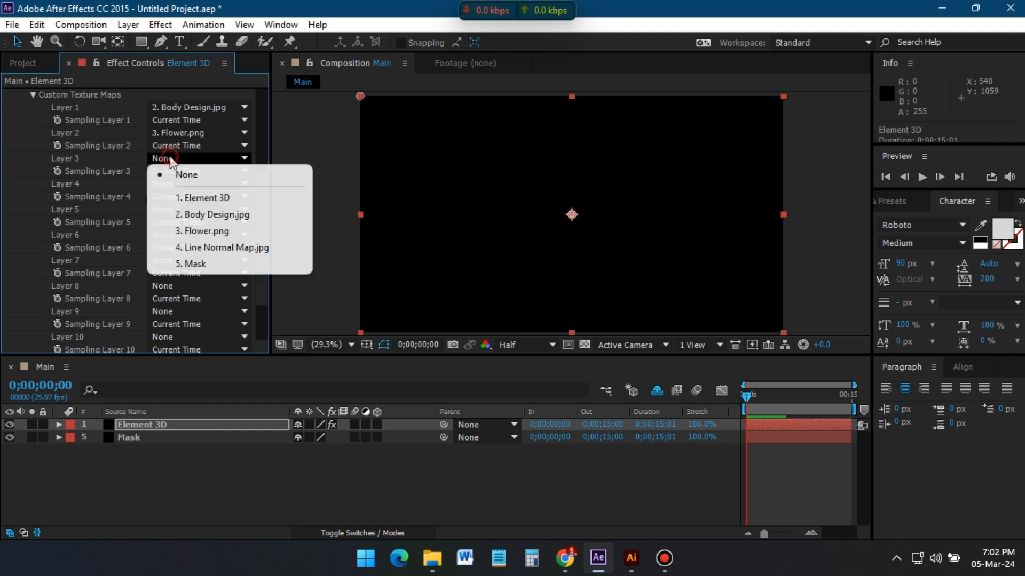
left_click(230, 249)
left_click(33, 94)
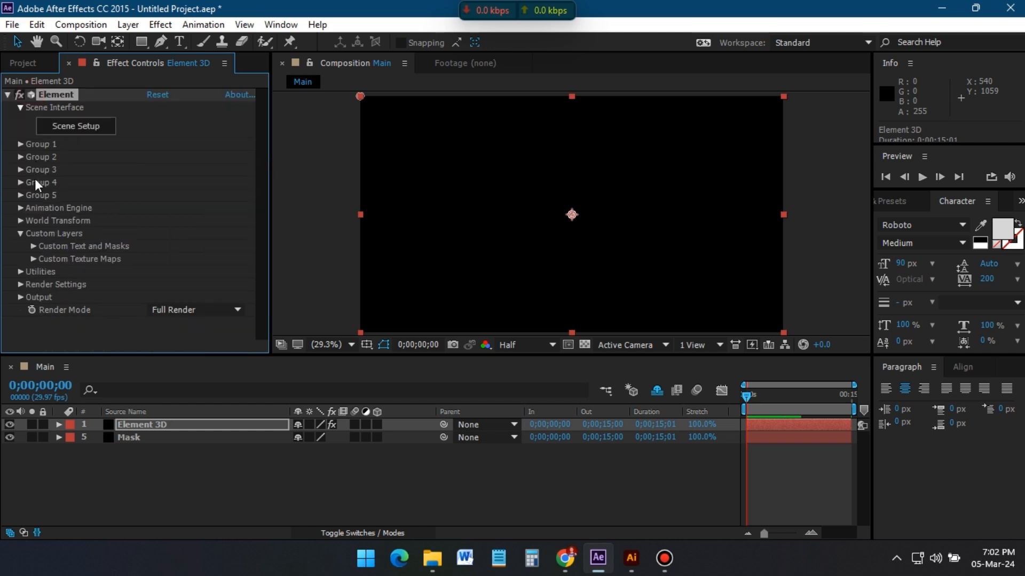
- Set Path Layer 1 in Custom Text and Masks to the Mask layer and open the Scene Setup
left_click(34, 246)
left_click(244, 167)
left_click(219, 273)
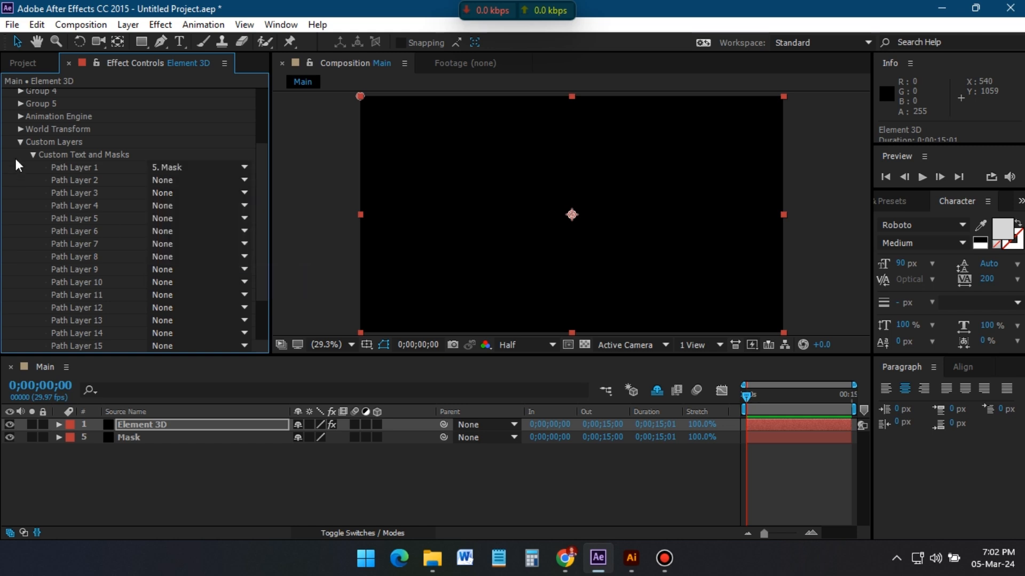
left_click(19, 142)
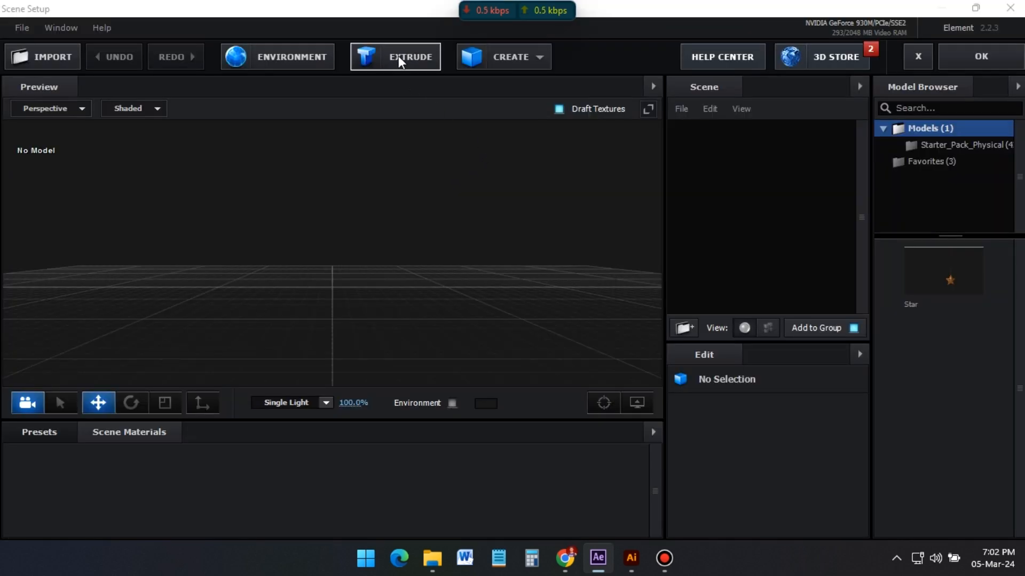
- Extrude the custom mask path into a 3D model and raise its tessellation path resolution
left_click(399, 60)
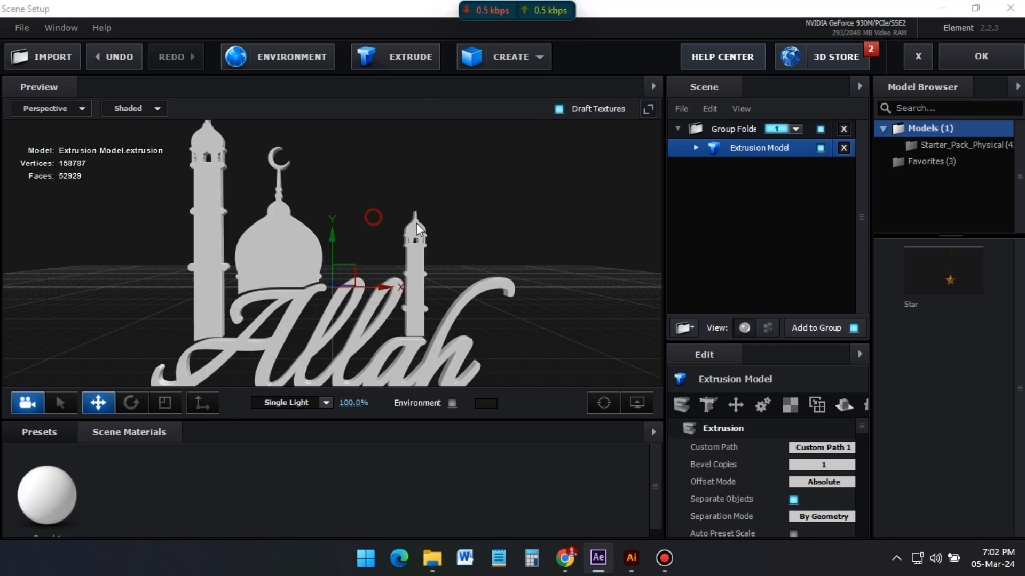
left_click_drag(373, 217, 456, 241)
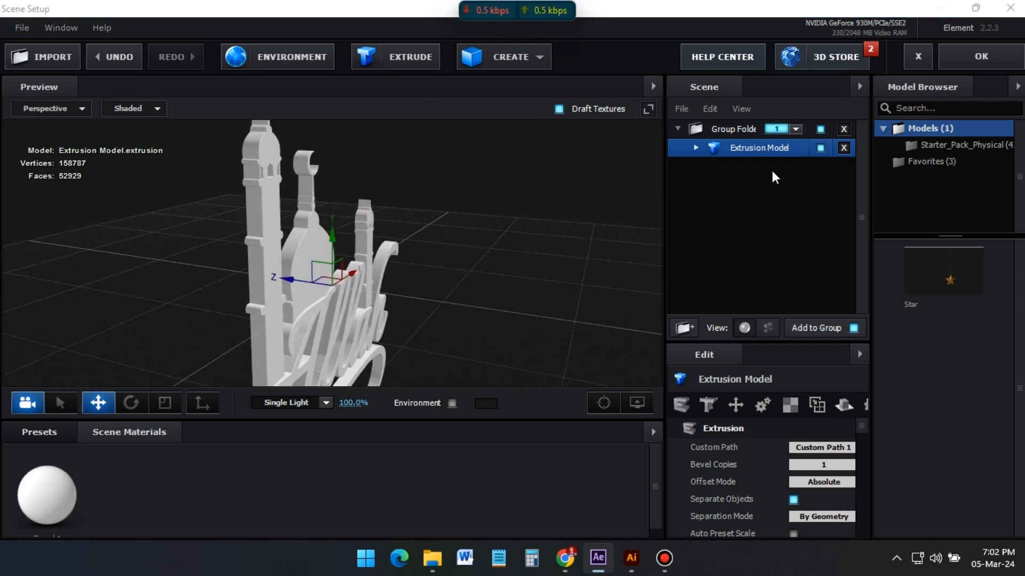
scroll(825, 465, "down", 3)
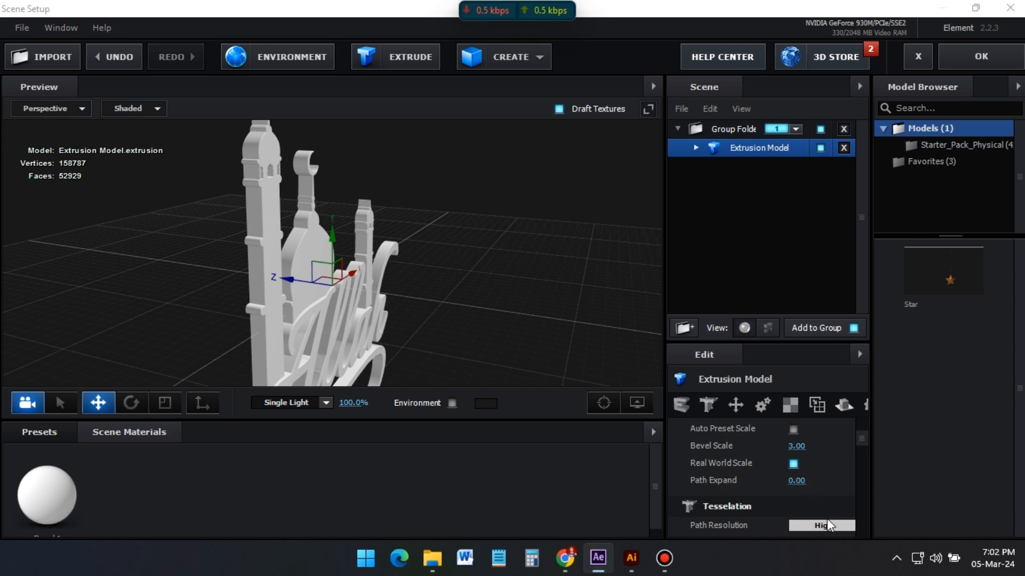
left_click(829, 526)
left_click(833, 520)
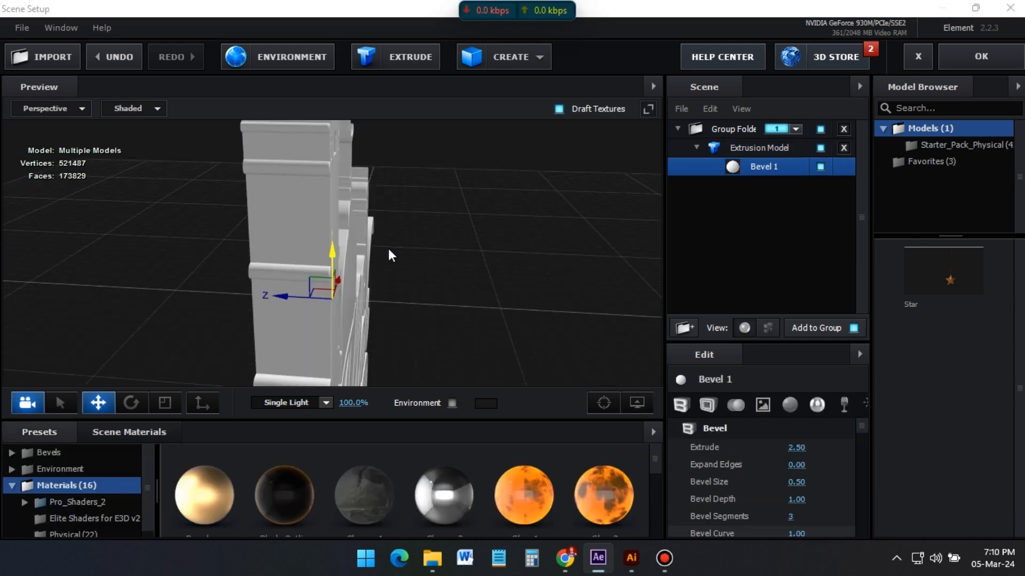
- Rename the extruded logo model to "main"
left_click_drag(391, 255, 327, 228)
left_click(752, 149)
right_click(755, 149)
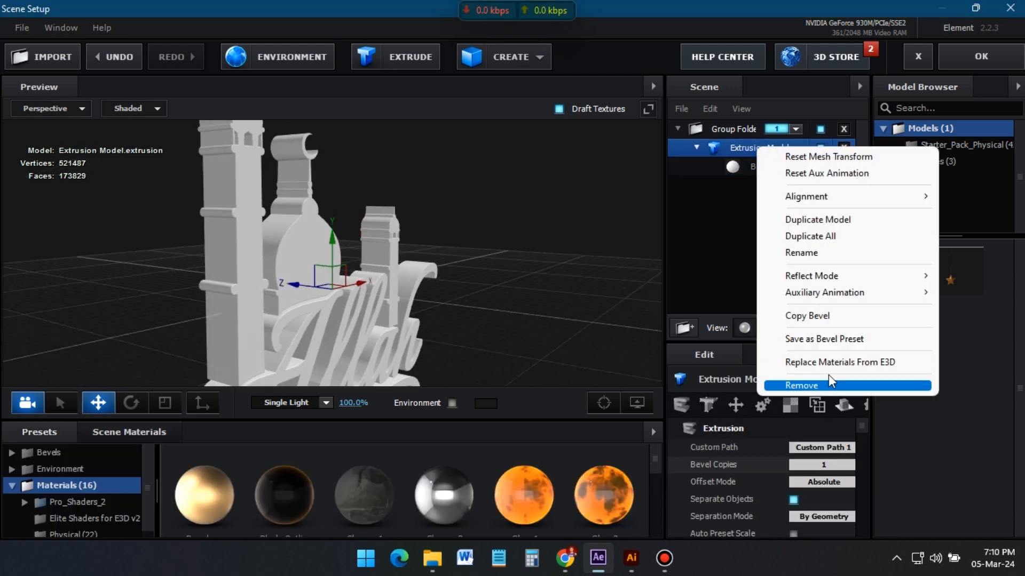
left_click(816, 251)
type("main")
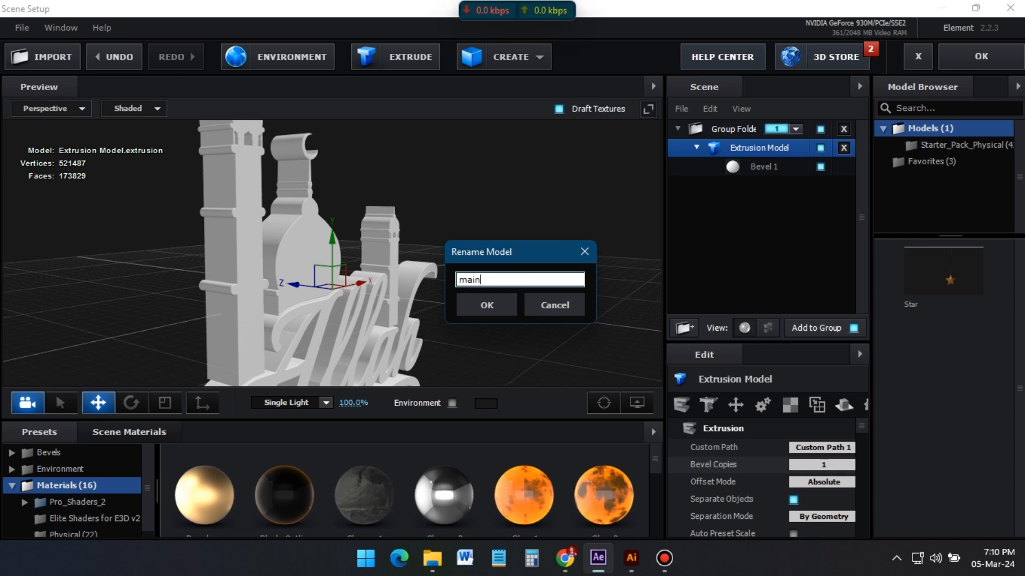
left_click(508, 312)
- Duplicate the main model and rename the copy to "midle"
right_click(755, 149)
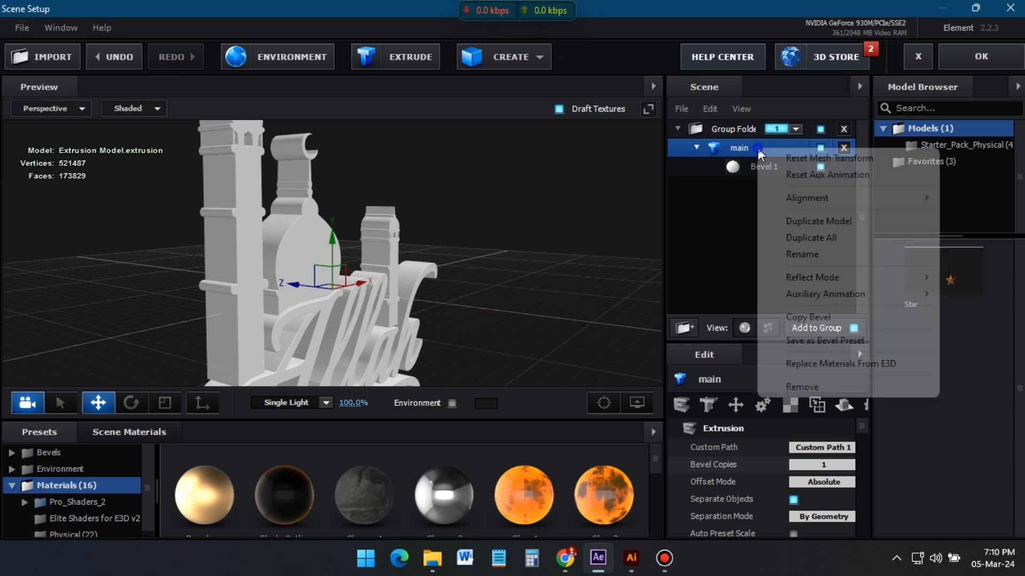
left_click(842, 239)
right_click(755, 186)
left_click(818, 293)
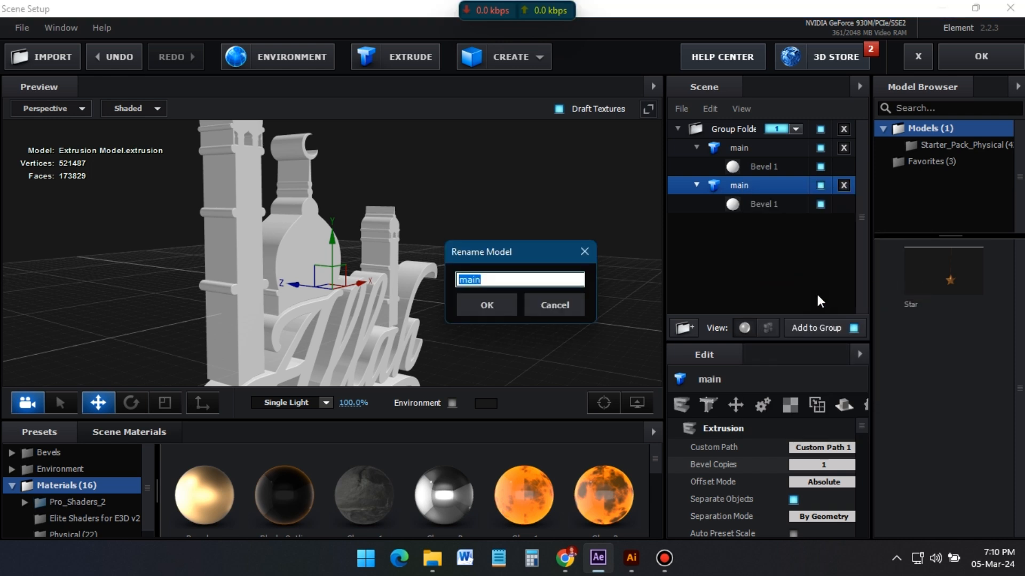
type("midle")
left_click(471, 306)
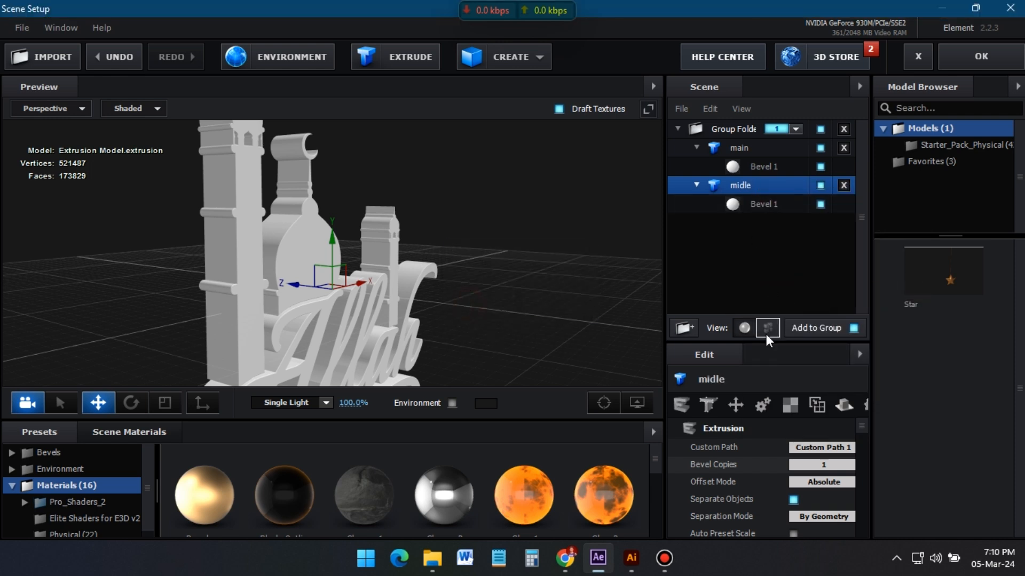
- Adjust Expand Edges on the midle model's Bevel 1 and set its Extrude value to 1
left_click(763, 204)
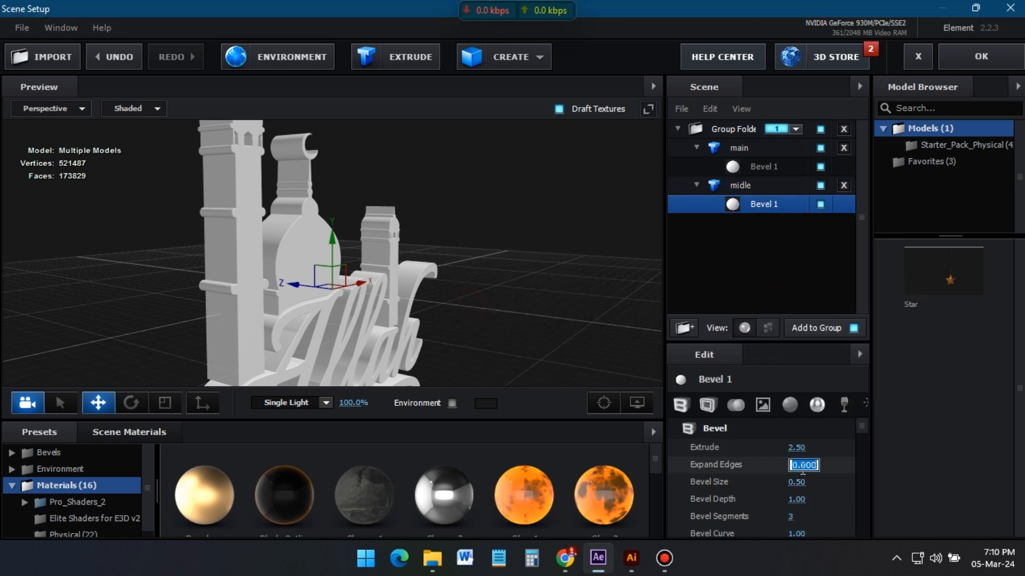
key("Return")
left_click(800, 449)
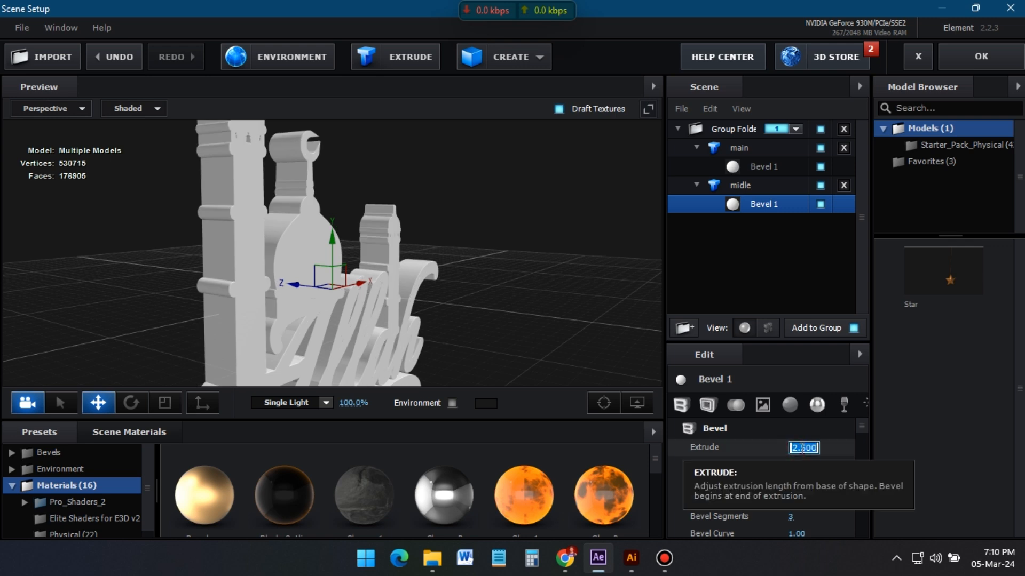
type("1")
key("Return")
- Enable Bevel Backside for the midle model's Bevel 1 and inspect the layered extrusion from an angle
left_click_drag(432, 357, 488, 343)
scroll(815, 518, "down", 3)
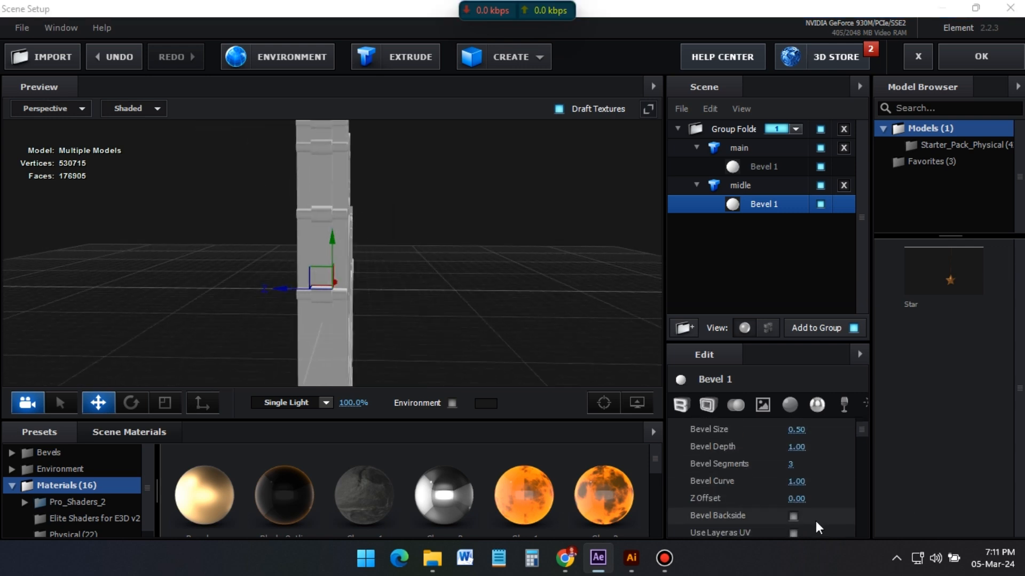
left_click(794, 516)
mouse_move(354, 216)
left_mouse_down()
mouse_move(384, 248)
mouse_move(325, 214)
mouse_move(226, 222)
mouse_move(347, 212)
left_mouse_up()
scroll(385, 248, "up", 3)
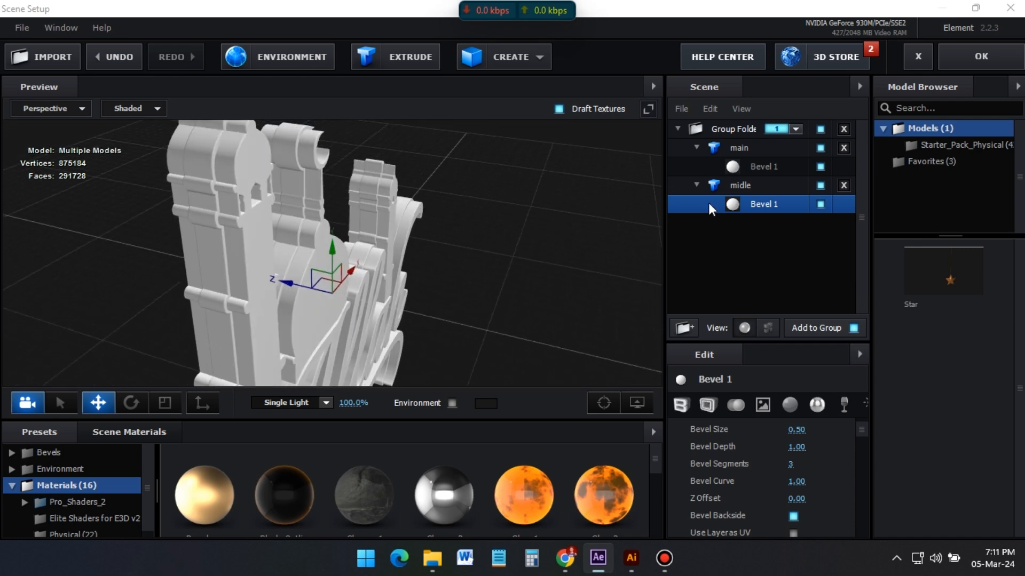
- Duplicate the midle model and rename the copy to "top"
right_click(758, 187)
left_click(818, 260)
double_click(740, 223)
type("top")
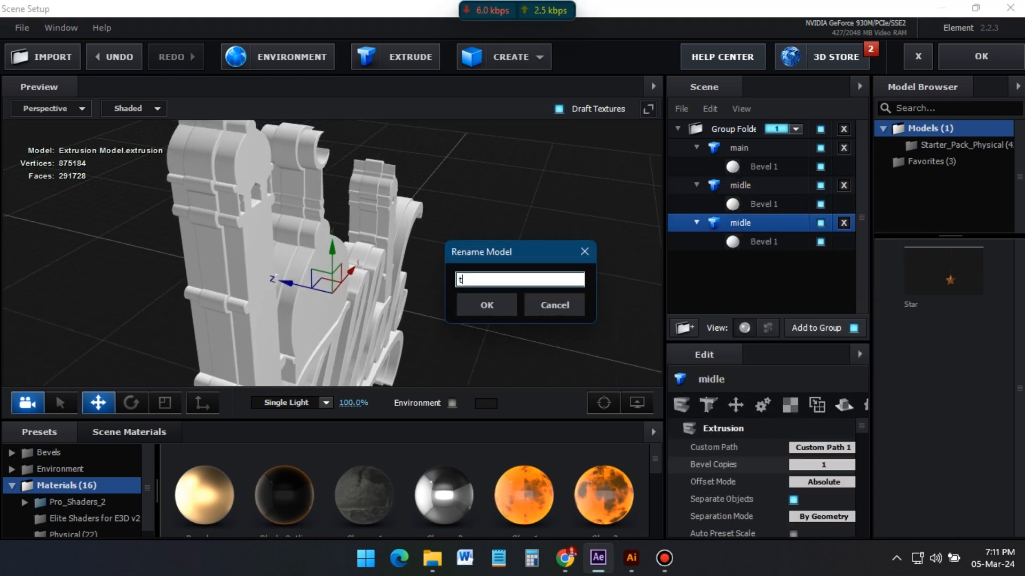
key("Return")
- Enable the Bevel Outline on the top model's Bevel 1 and view the layered logo from the side
left_click(755, 243)
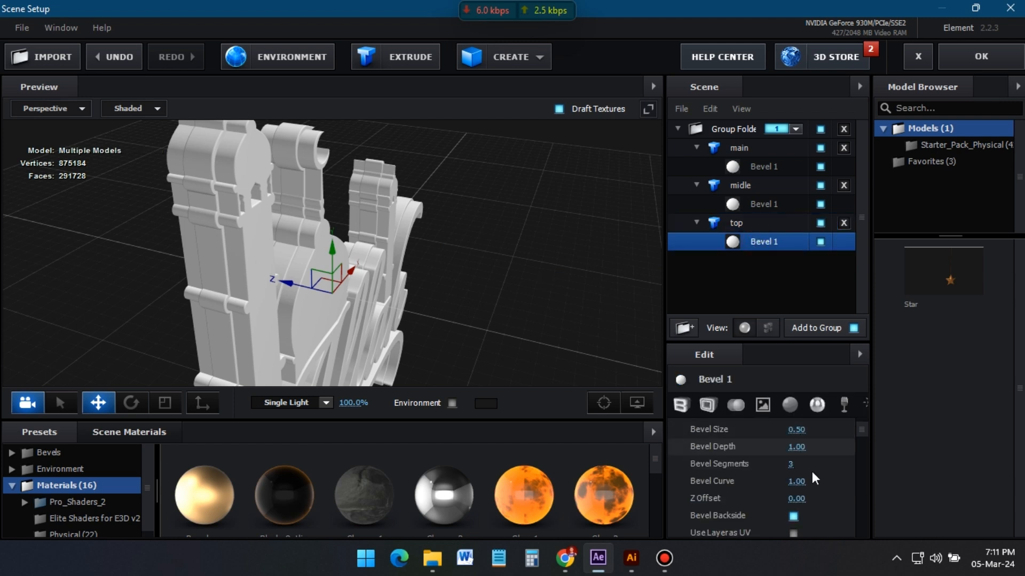
scroll(795, 450, "down", 3)
left_click(794, 448)
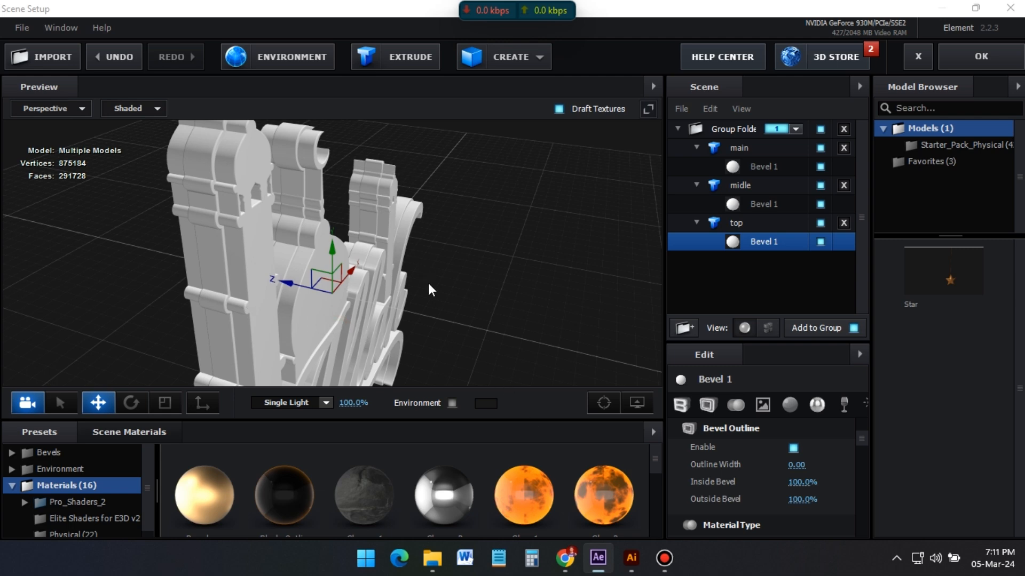
left_click_drag(431, 290, 317, 308)
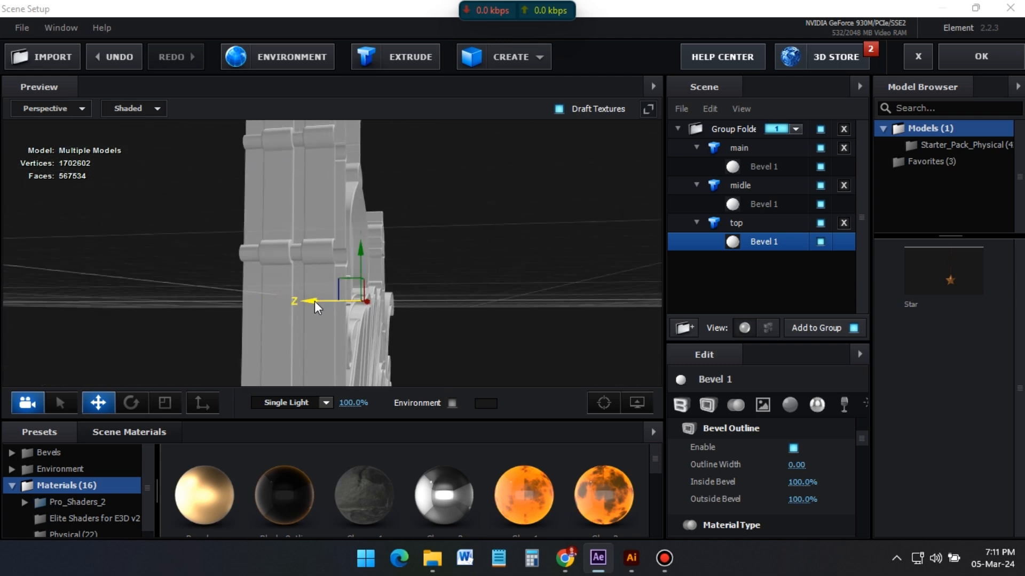
left_click_drag(426, 339, 388, 338)
- Set the Extrude value of the top model's Bevel 1 to 0.2
scroll(774, 454, "up", 5)
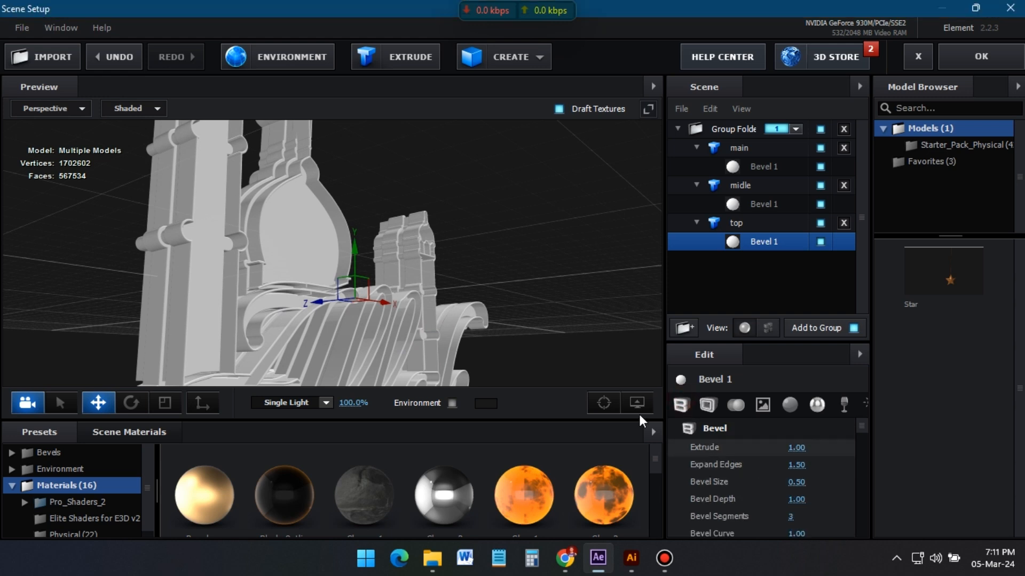
left_click(800, 448)
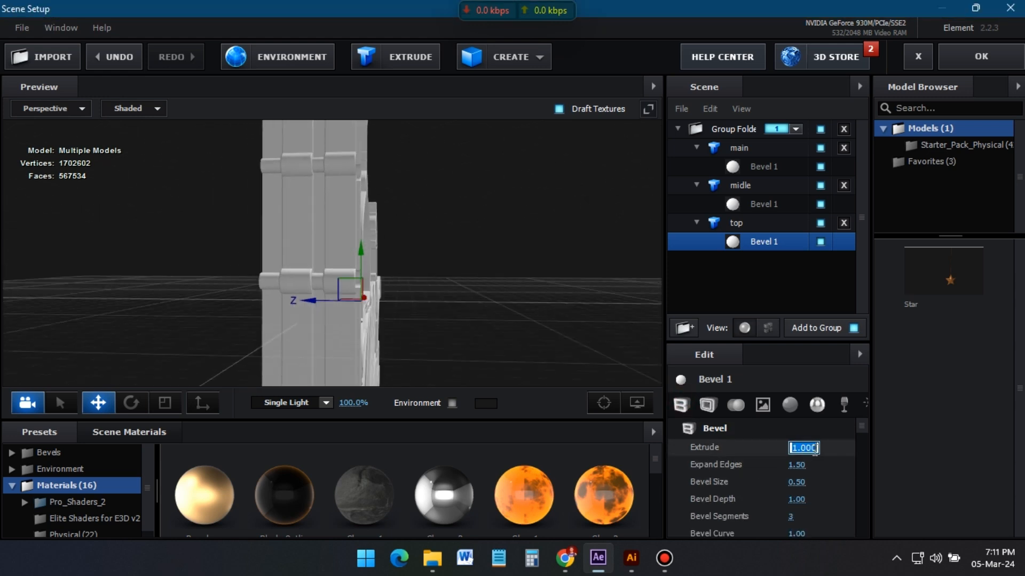
type("0.2")
key("Return")
- Apply the Black_Gloss material from the Physical presets to the main model's Bevel 1
left_click(767, 167)
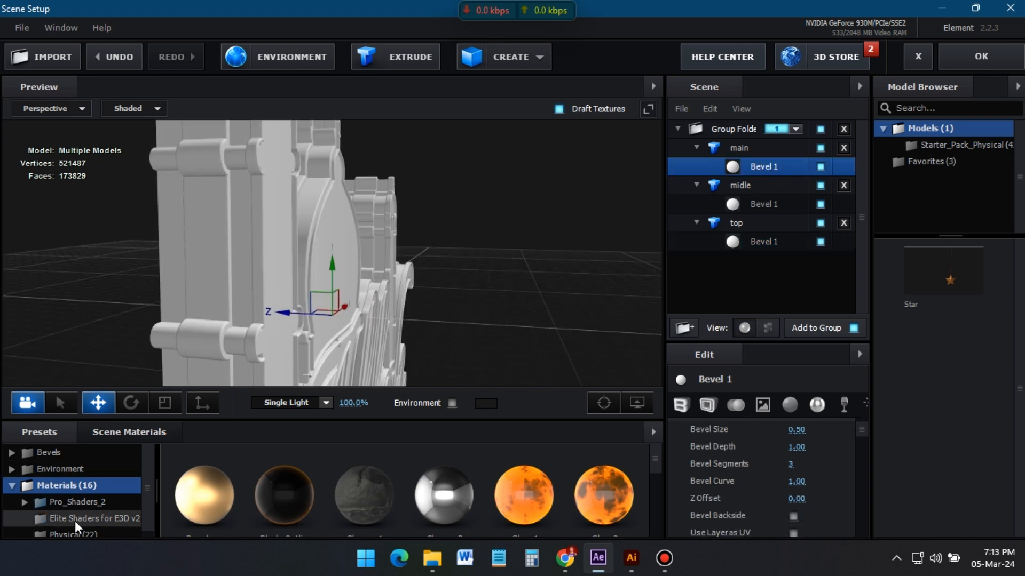
scroll(77, 527, "down", 1)
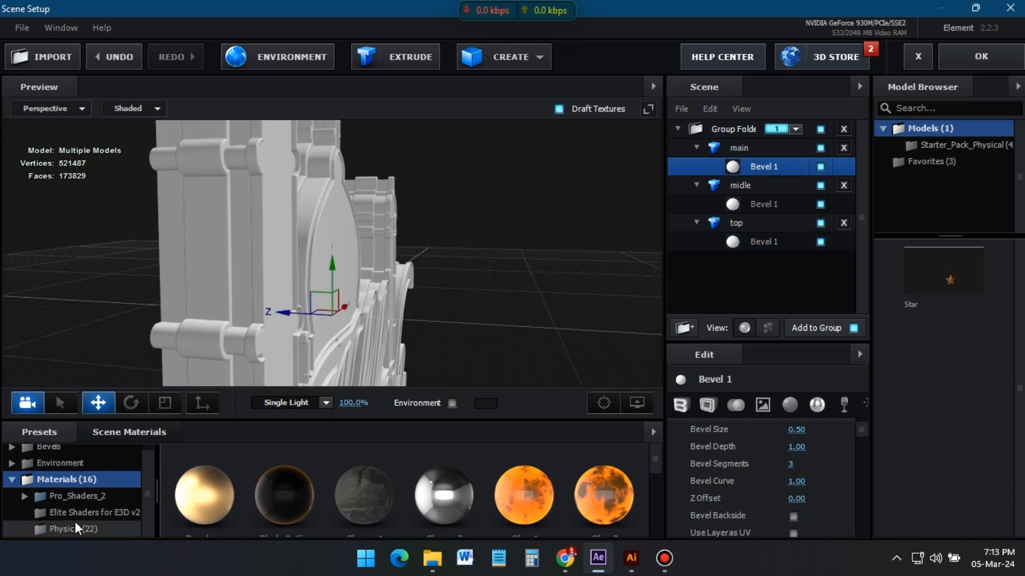
left_click(72, 530)
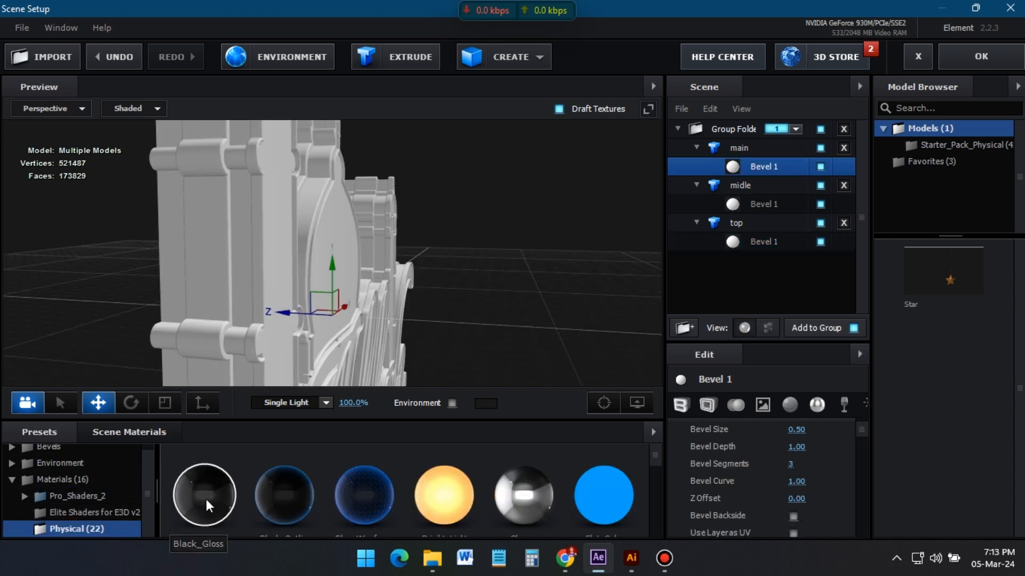
left_click_drag(208, 506, 760, 168)
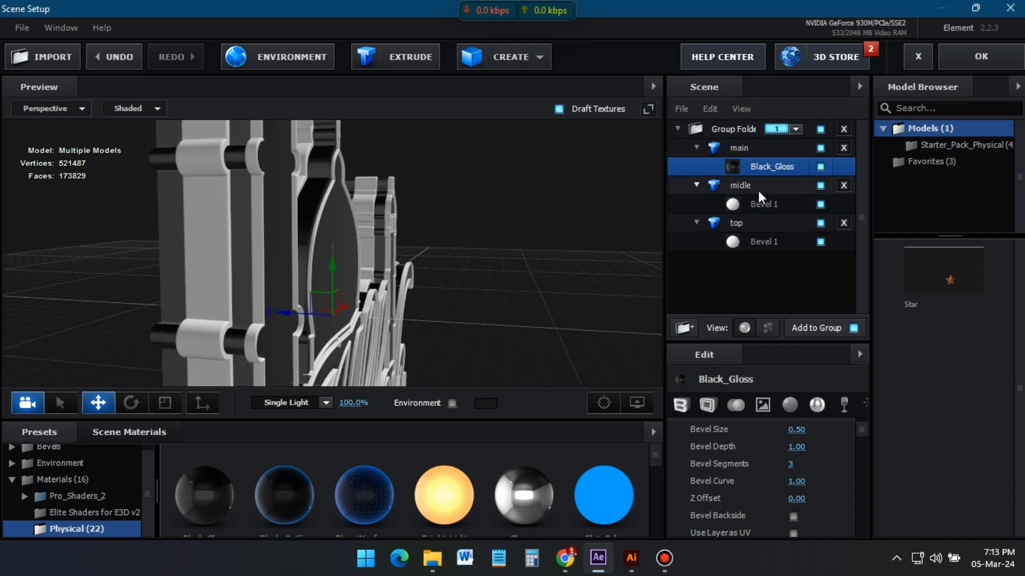
- Assign Custom Layer 1 [Body Design.jpg] as the Normal Bump texture of the main model's Black_Gloss material
left_click(763, 405)
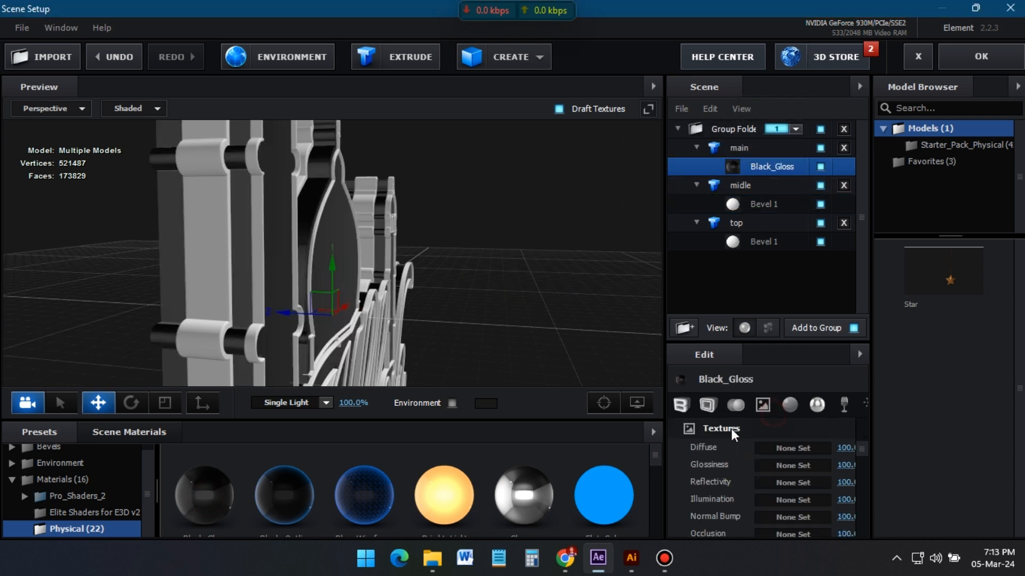
left_click(789, 517)
left_click(833, 267)
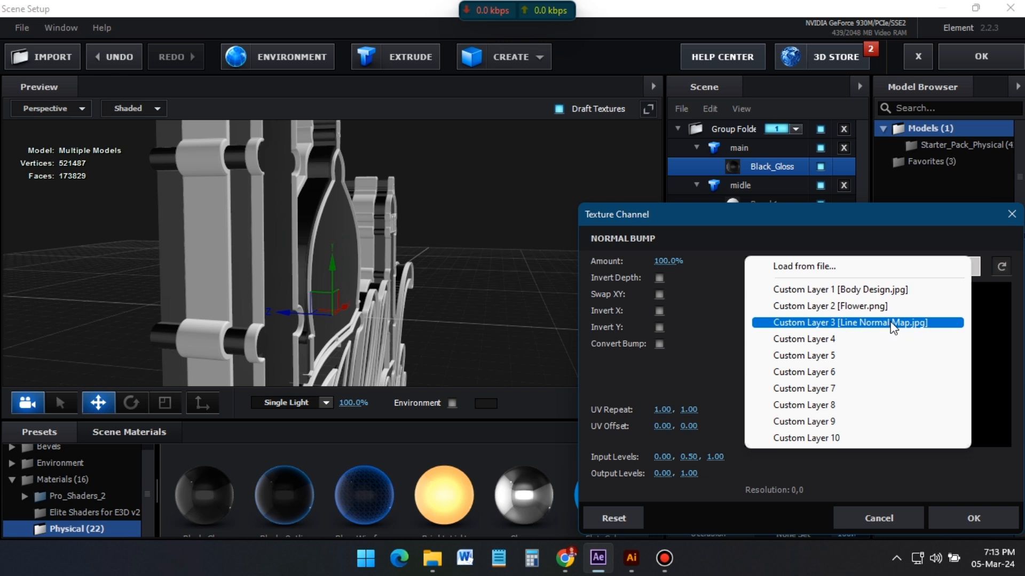
left_click(878, 289)
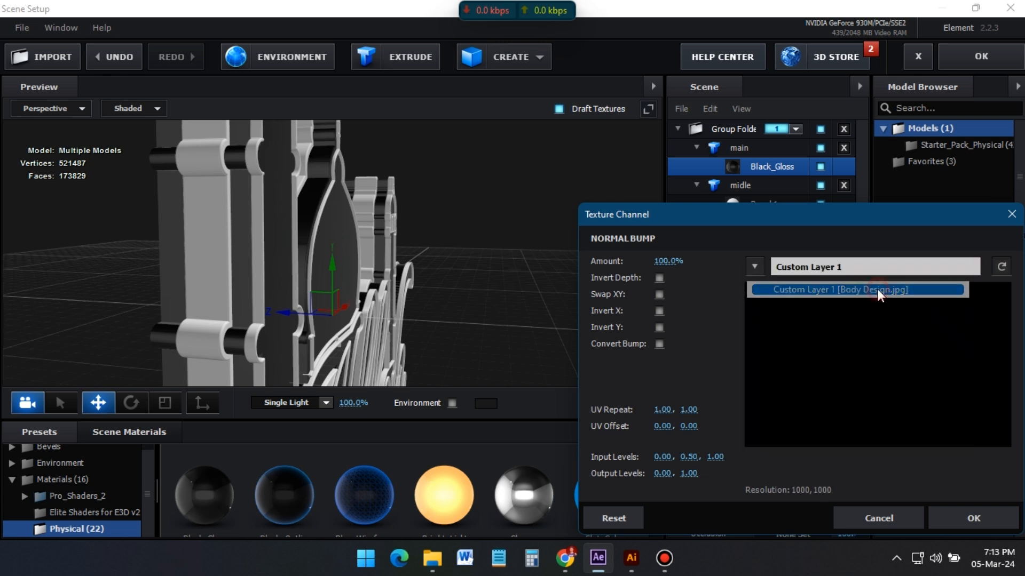
- Set the Normal Bump texture's UV Repeat to 15 by 15 and inspect the pattern on the logo's side
type("15")
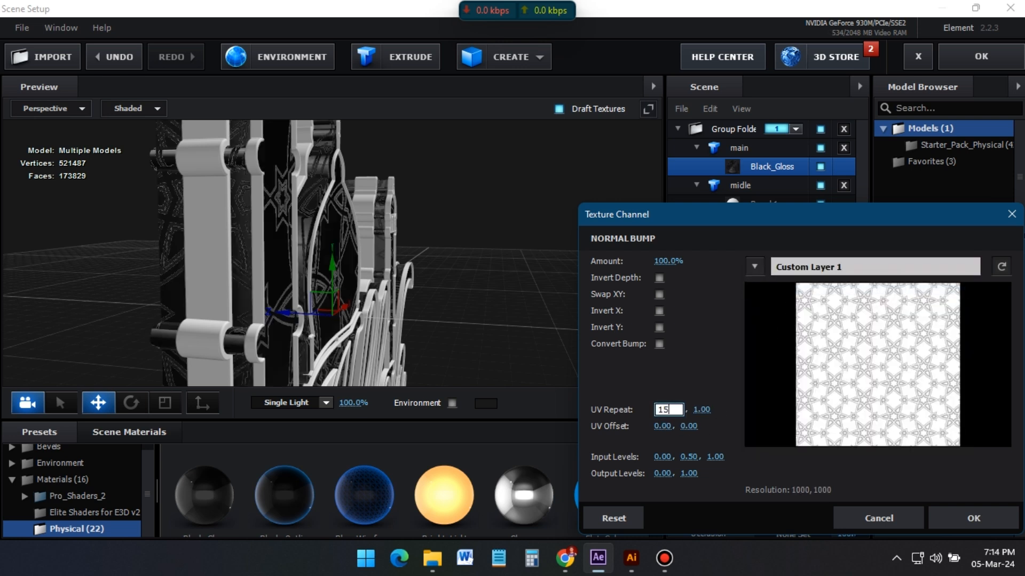
key("Tab")
type("145")
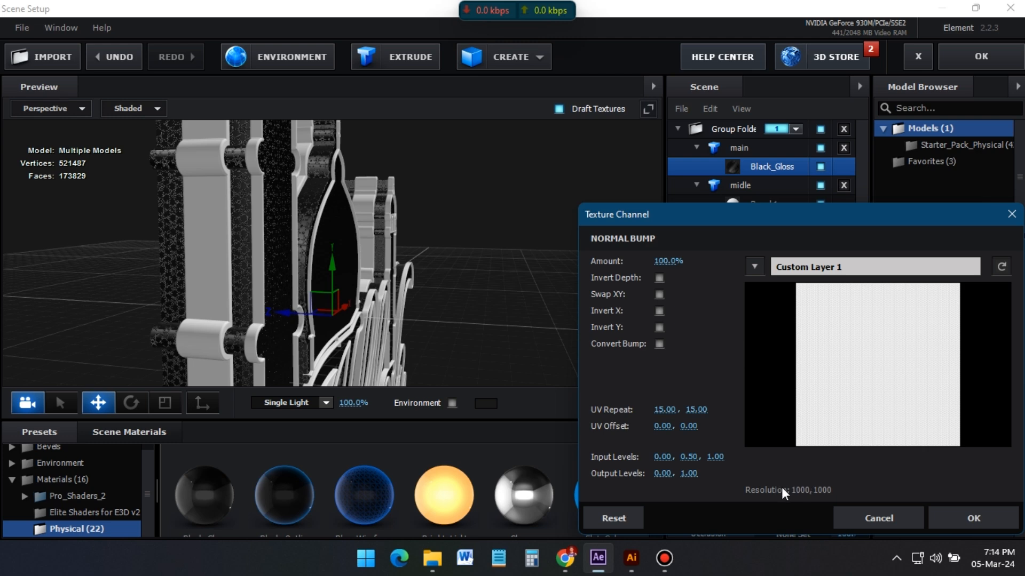
left_click(945, 515)
left_click_drag(387, 285, 251, 280)
- Apply the Gold material from the Physical presets to the midle model's Bevel 1
left_click(761, 206)
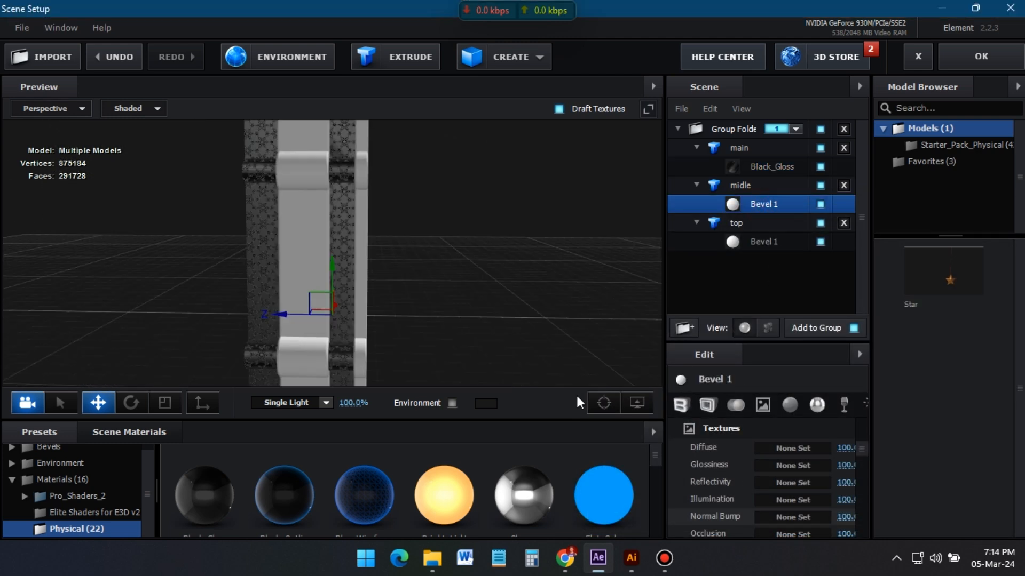
scroll(287, 523, "down", 2)
left_click_drag(655, 394, 741, 207)
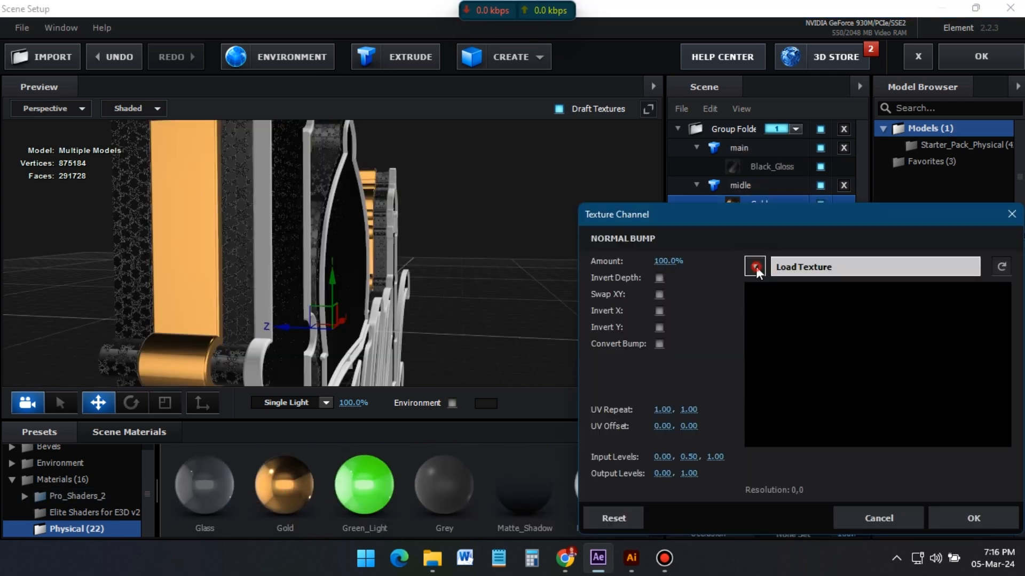
- Give the midle model's Gold material a Normal Bump from Custom Layer 3 [Line Normal Map.jpg] with UV Repeat 15 by 15
left_click(754, 267)
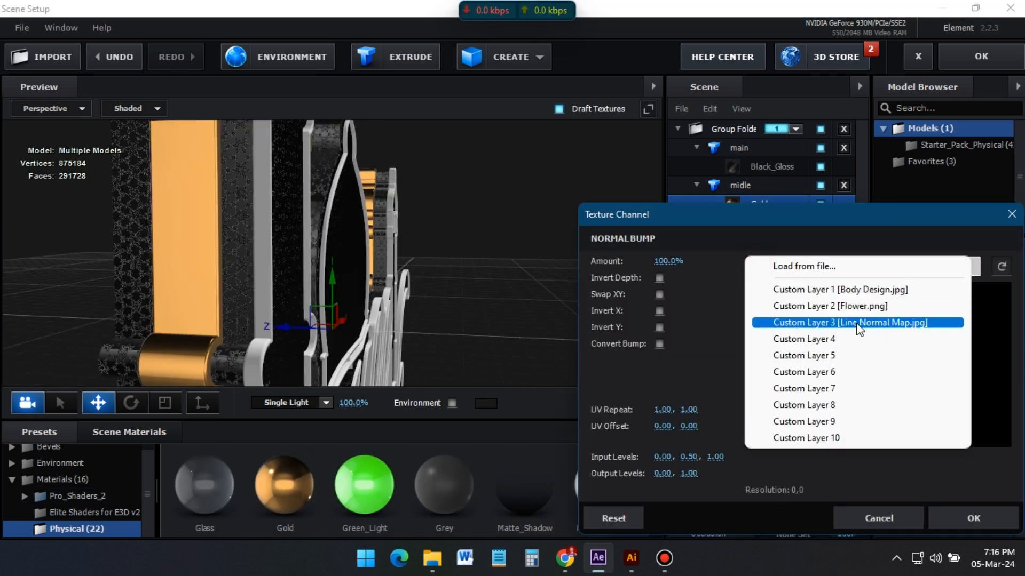
left_click(795, 323)
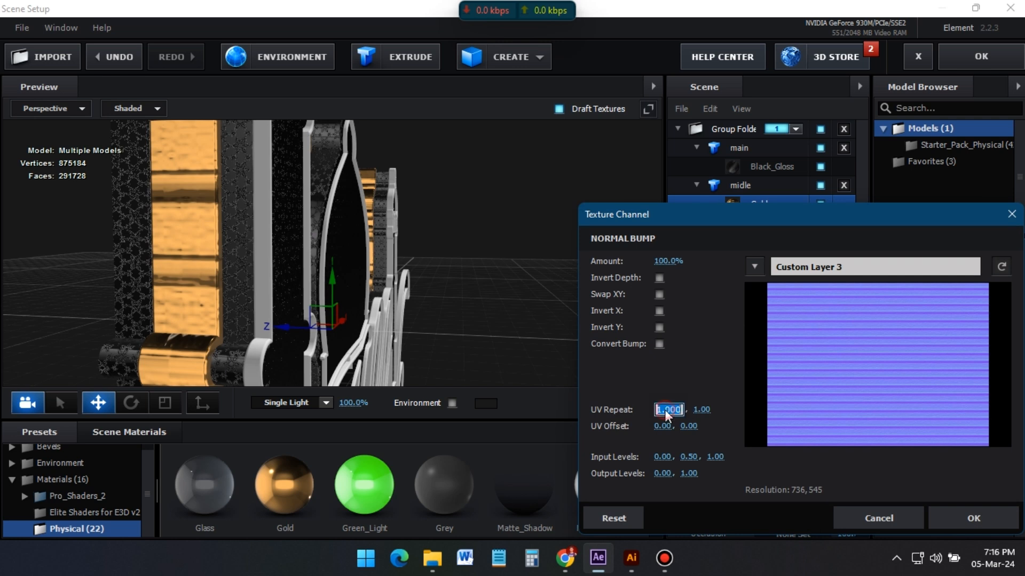
key("Return")
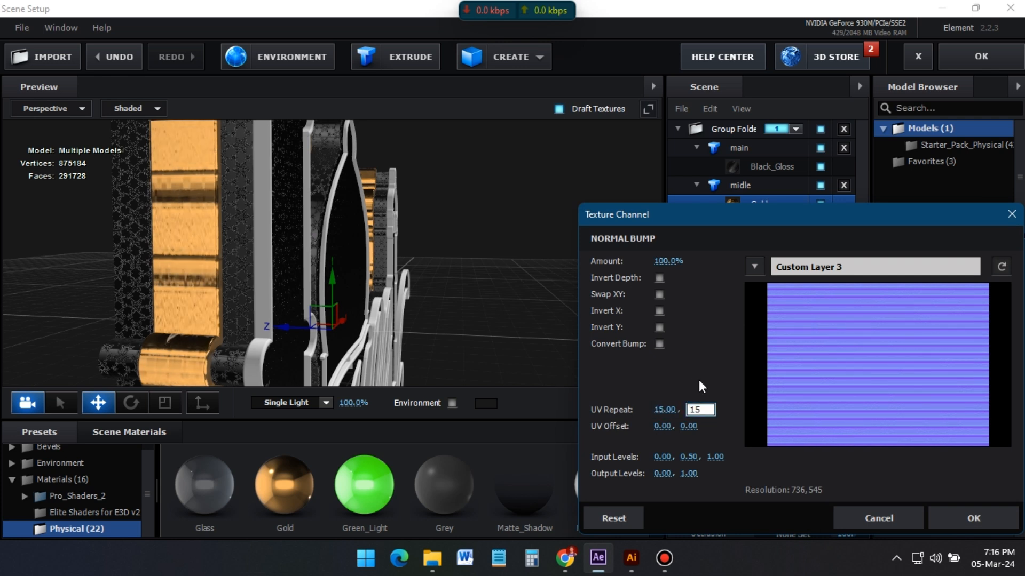
key("Return")
left_click(947, 517)
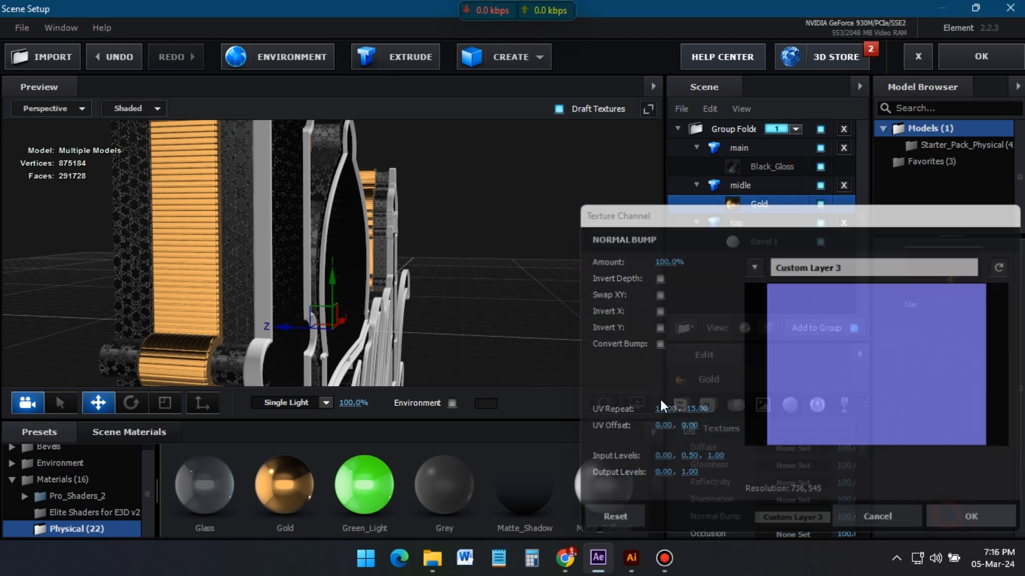
- Inspect the textured sides of the logo and apply the Gold material to the top model's Bevel 1
left_click_drag(144, 331, 390, 254)
scroll(446, 237, "down", 5)
scroll(430, 298, "up", 10)
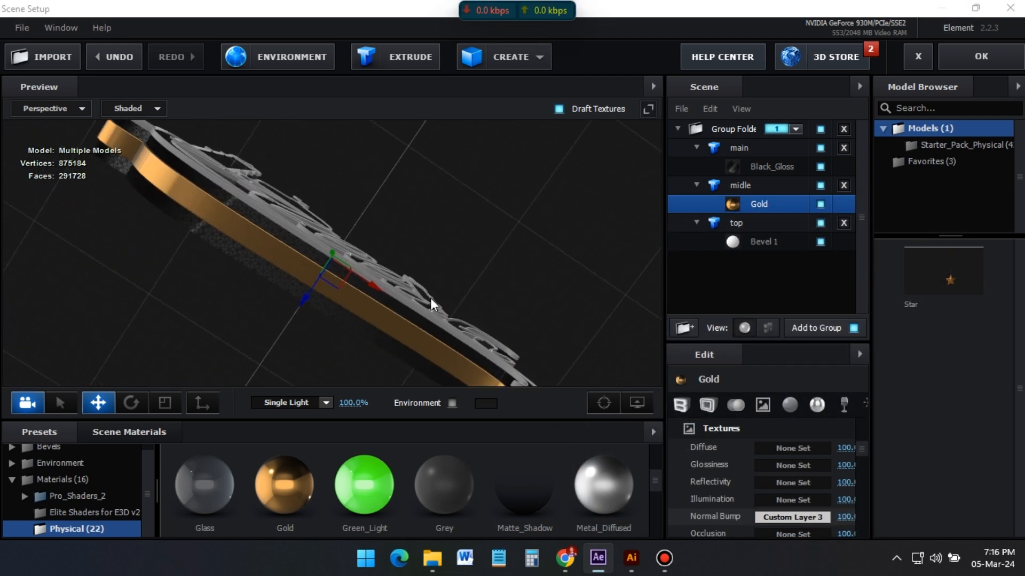
scroll(401, 312, "down", 10)
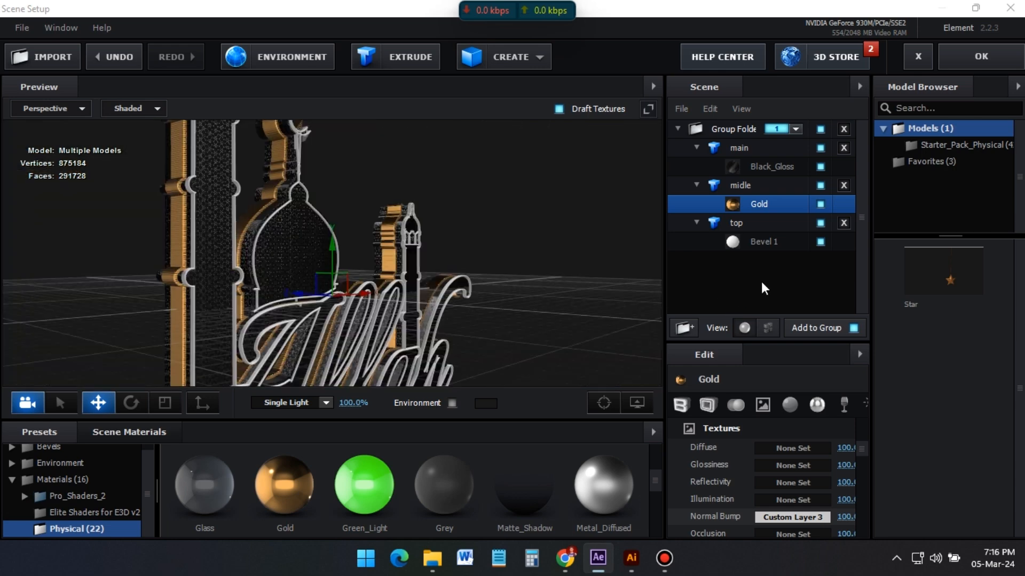
left_click(763, 241)
scroll(288, 509, "up", 1)
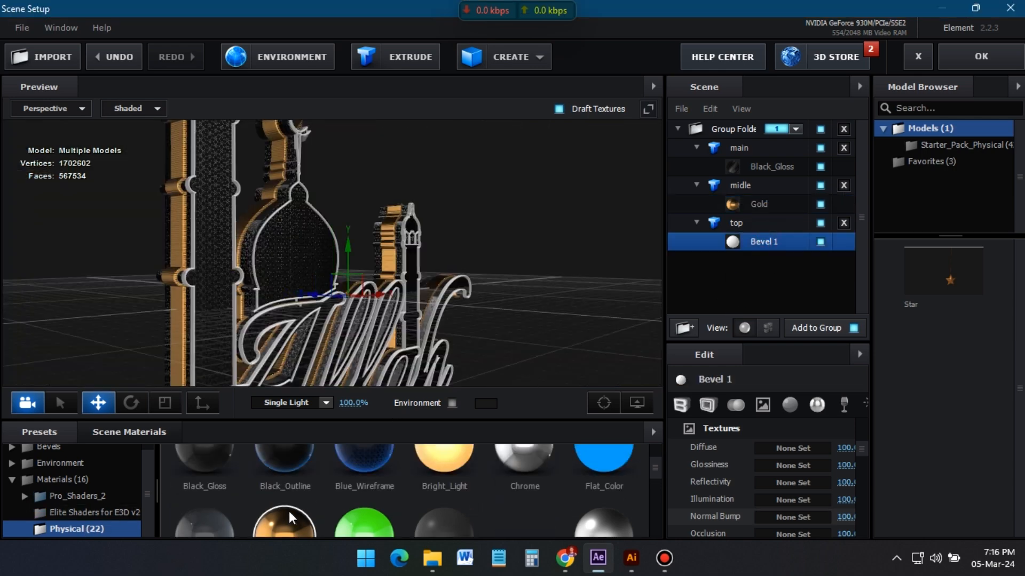
scroll(288, 508, "down", 1)
left_click_drag(287, 485, 767, 240)
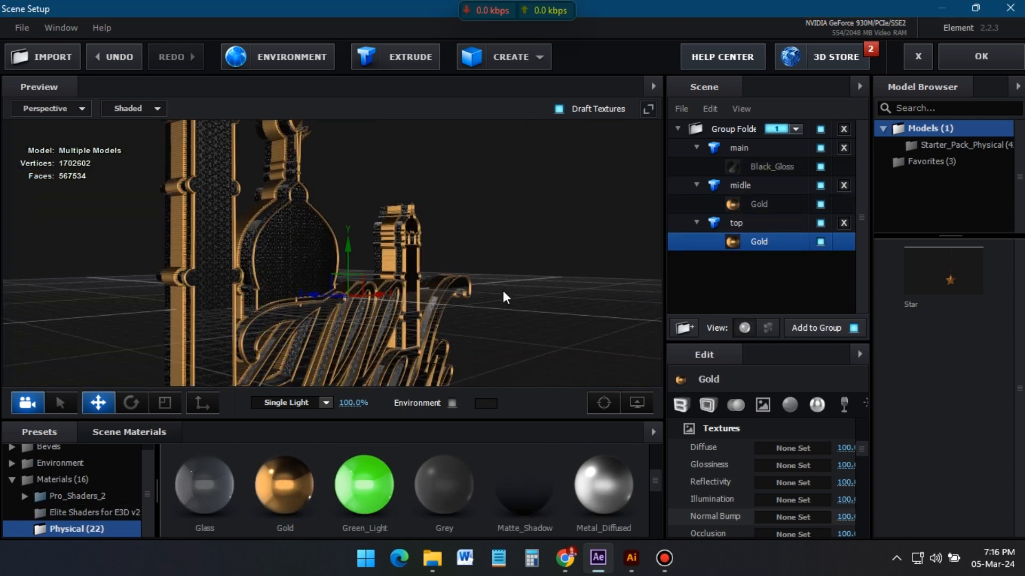
- Change the preview lighting to Dramatic and view the whole logo at an angle
left_click_drag(502, 290, 531, 297)
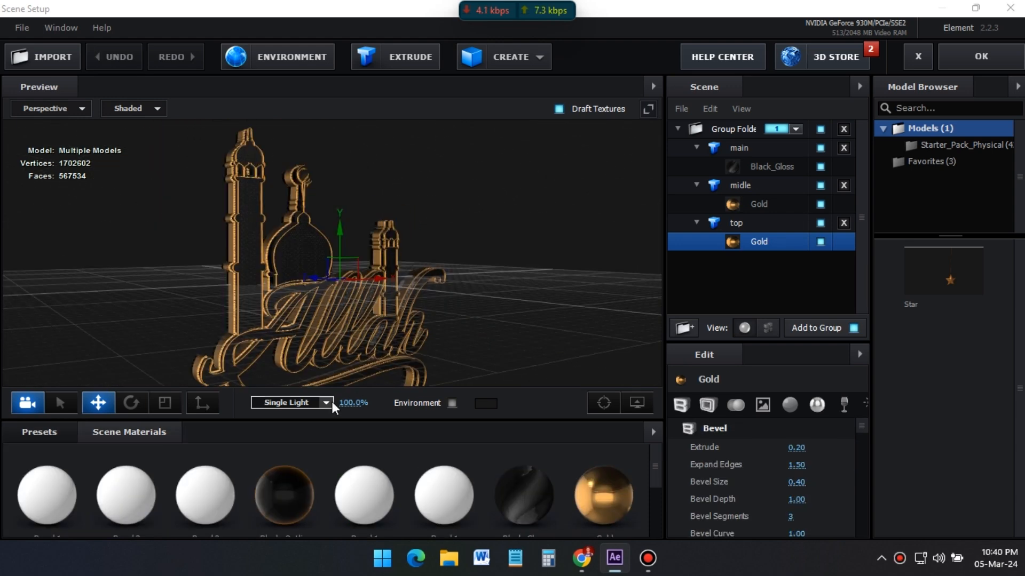
left_click(326, 404)
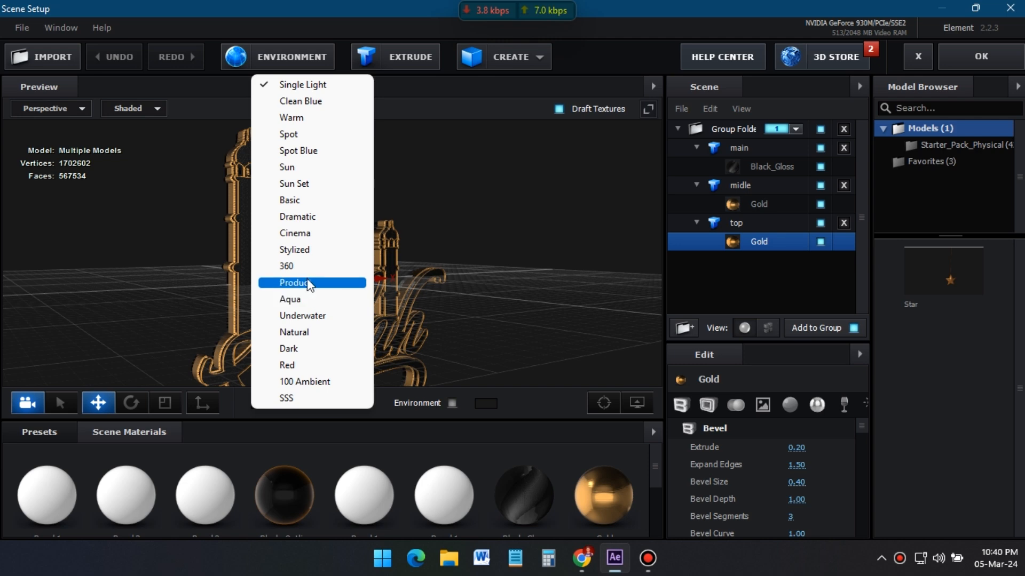
left_click(321, 218)
left_click_drag(360, 248, 411, 272)
- Gather the top, midle and main models into a new group folder nested inside the existing one
left_click(678, 129)
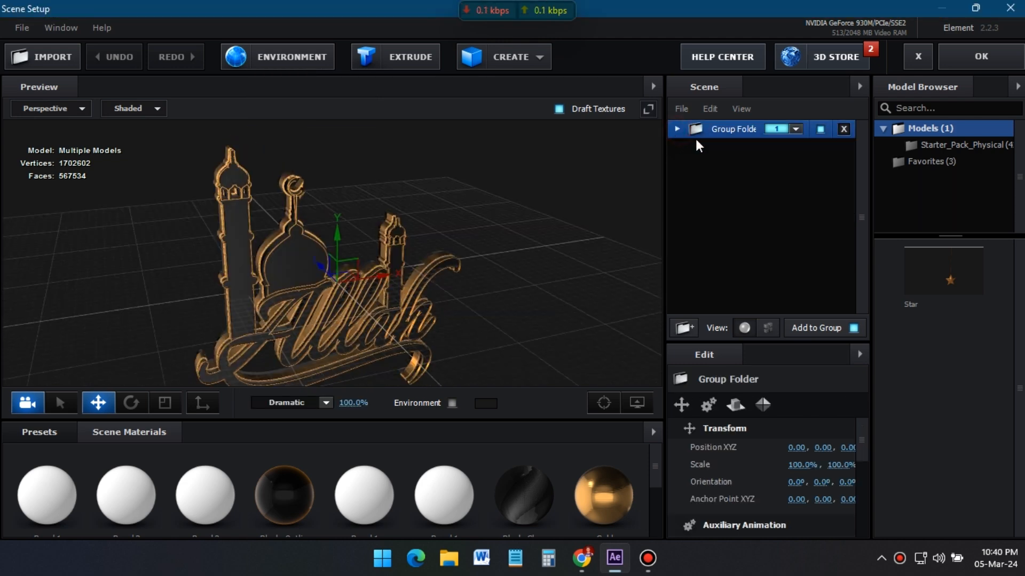
left_click(677, 130)
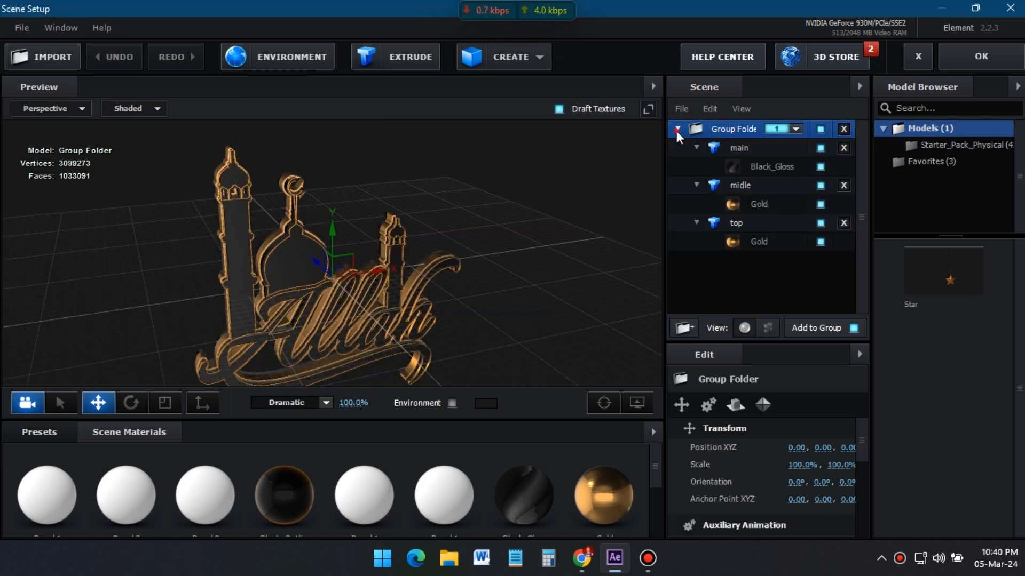
left_click(677, 130)
left_click(694, 130)
left_click(737, 187)
left_click(737, 220)
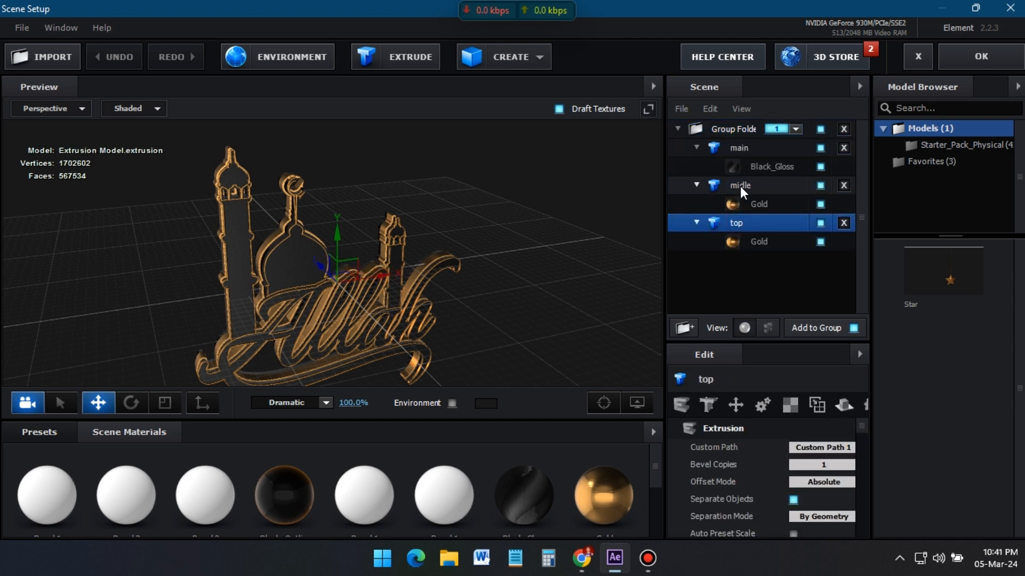
left_click(741, 187, "ctrl")
left_click(742, 151, "ctrl")
left_click_drag(745, 184, 684, 321)
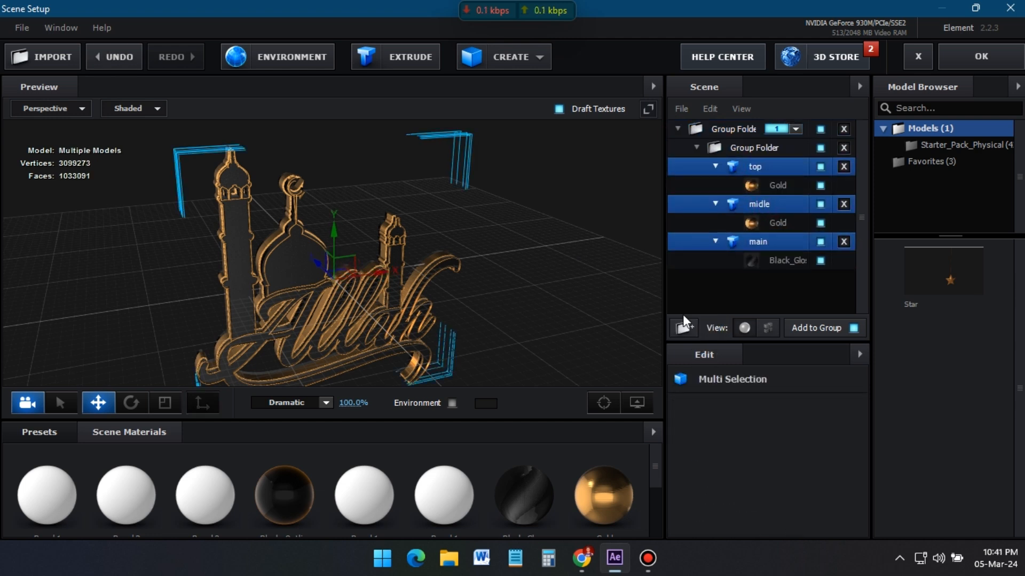
- Rename the nested group folder to "Logo", collapse it and select the parent group folder
double_click(752, 149)
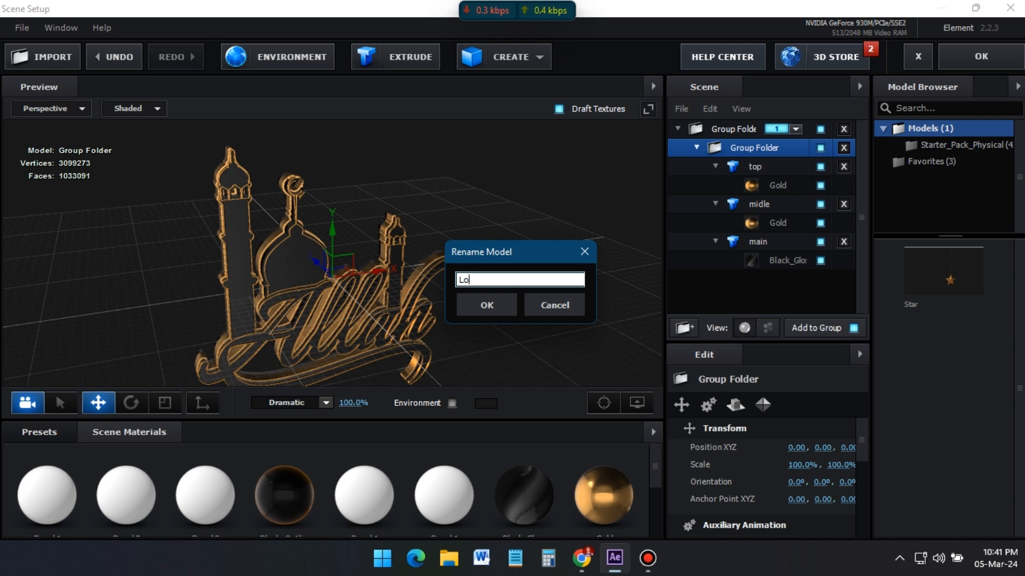
left_click(499, 305)
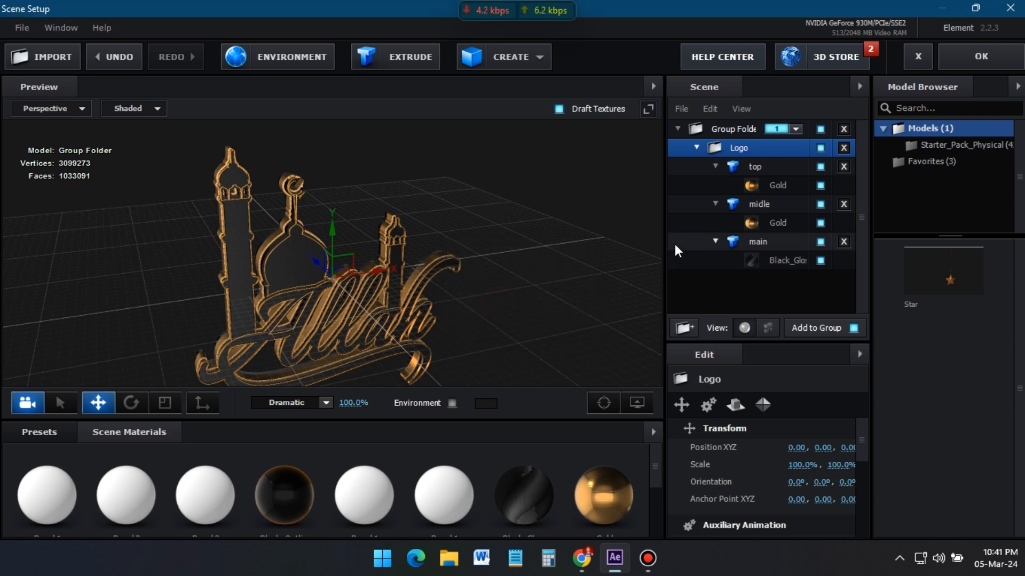
left_click(695, 149)
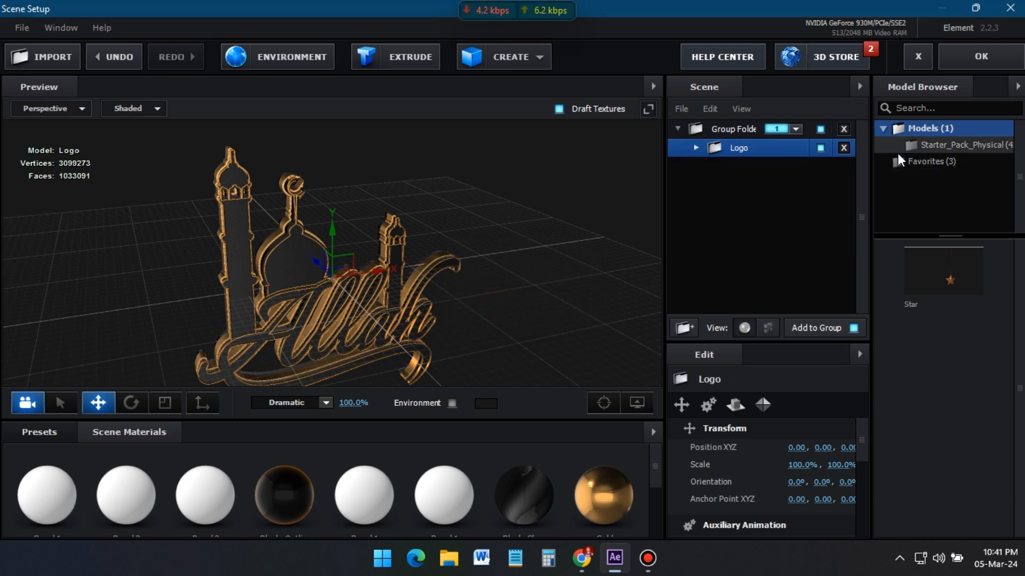
left_click(741, 130)
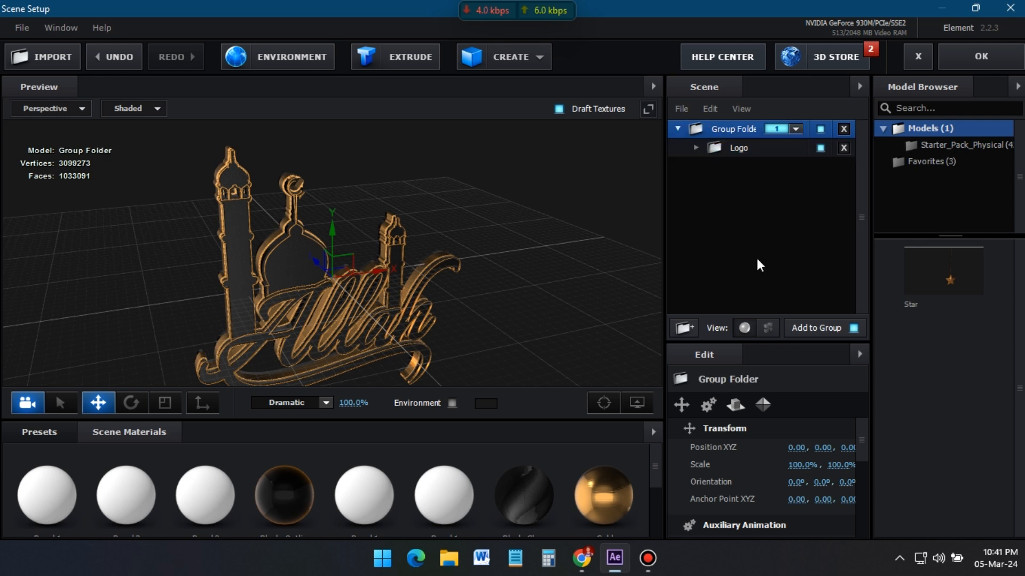
- Import the Star_Line.e3d 3D object from the Assets folder into the scene
left_click(1017, 92)
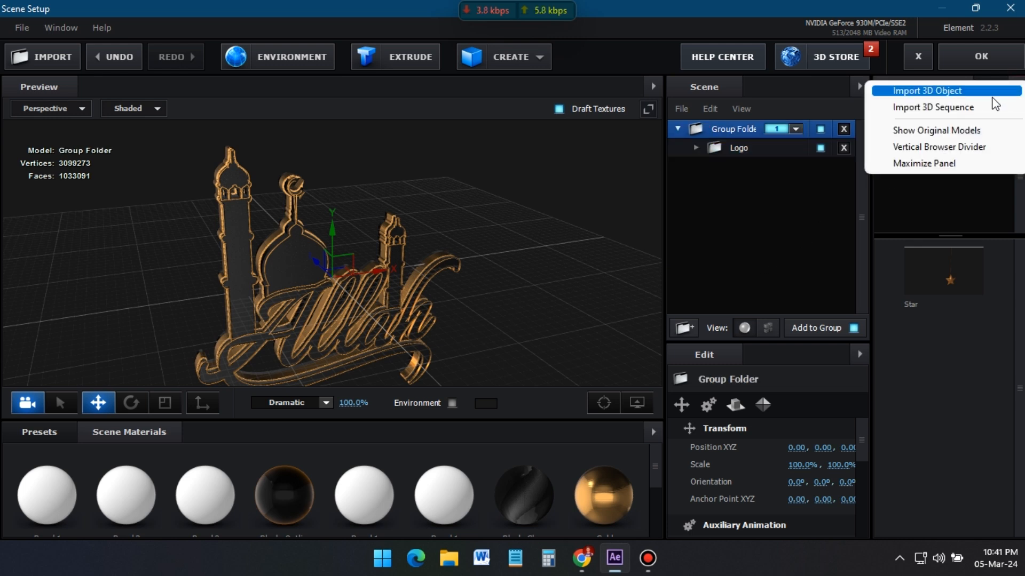
left_click(933, 91)
left_click(139, 119)
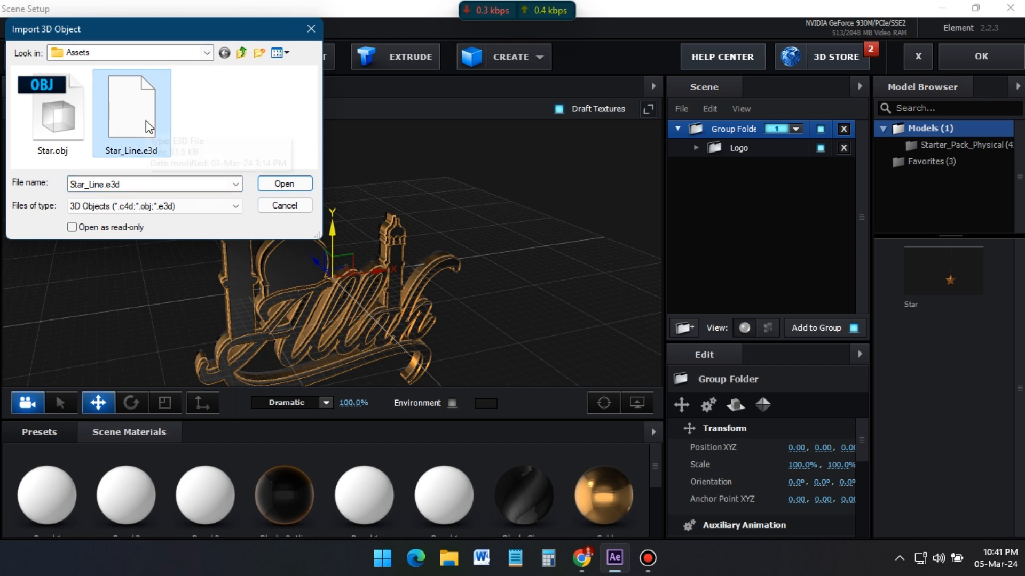
left_click(283, 184)
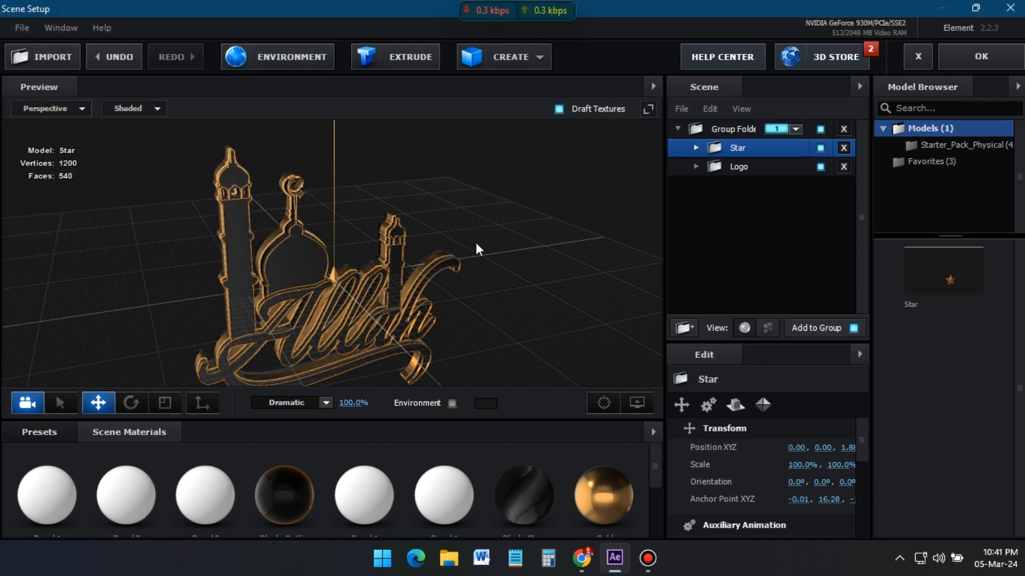
- Move the Star group to X 0.94 and Z 1.31 and lower it along Y so it hangs in front of the logo
left_click_drag(477, 248, 507, 247)
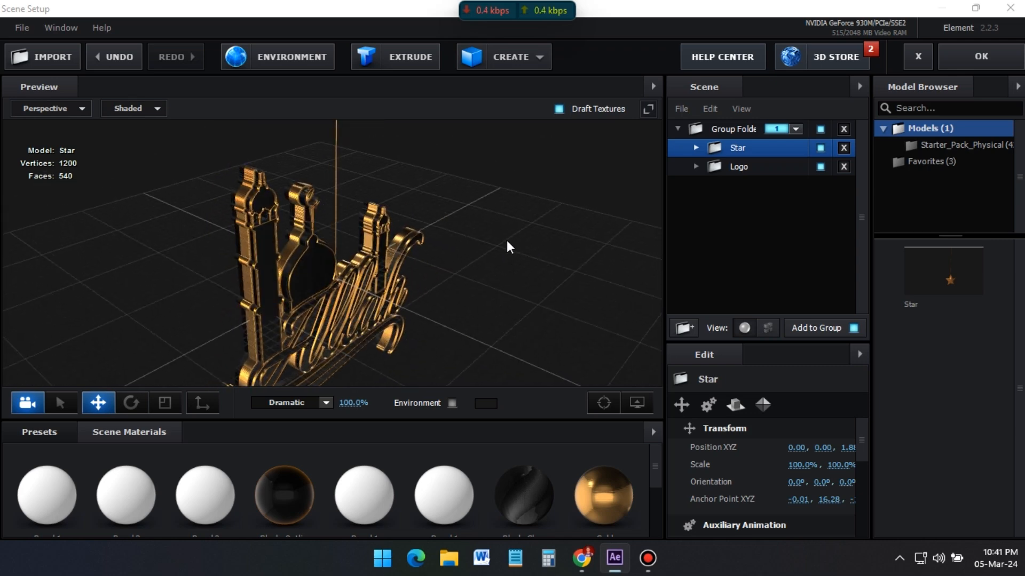
left_click(696, 148)
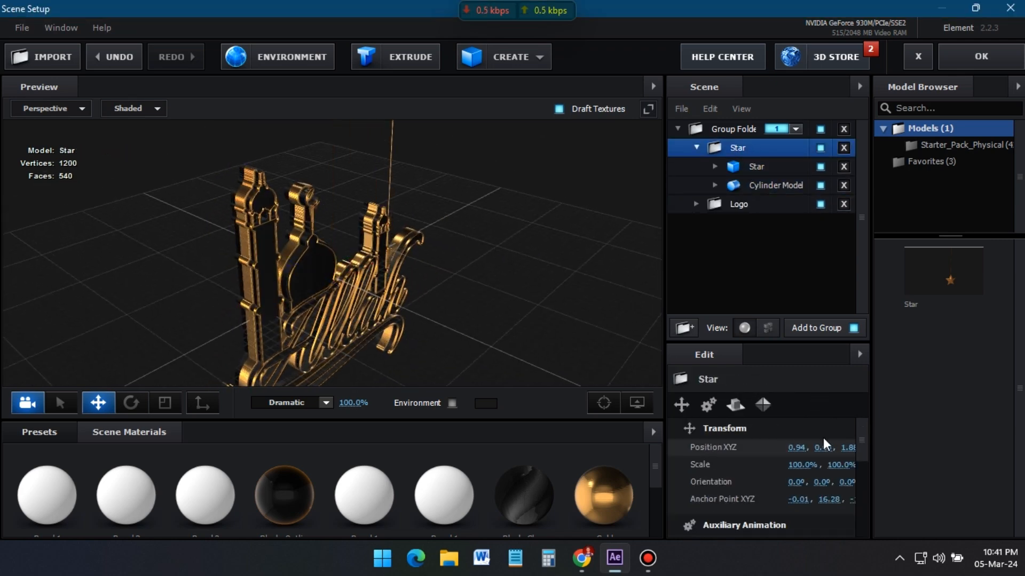
left_click_drag(823, 446, 797, 451)
left_click_drag(664, 405, 607, 407)
left_click_drag(796, 448, 774, 448)
left_click_drag(469, 320, 561, 309)
left_click_drag(794, 448, 696, 458)
left_click_drag(497, 320, 390, 317)
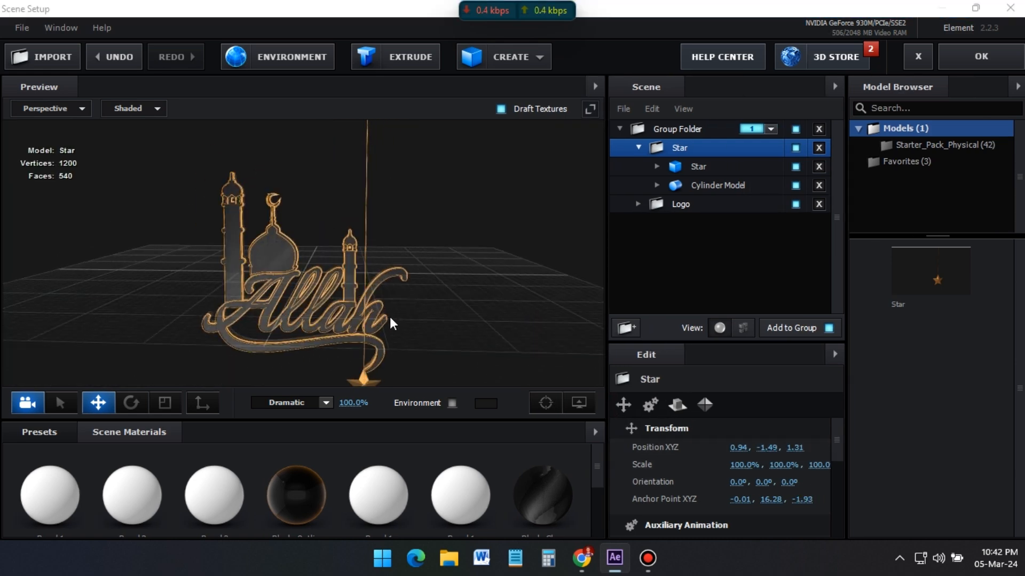
left_click_drag(766, 448, 707, 448)
- Duplicate the Star group and set the Y position of the star model inside Star Copy 3 to 0.12
right_click(673, 148)
left_click(710, 217)
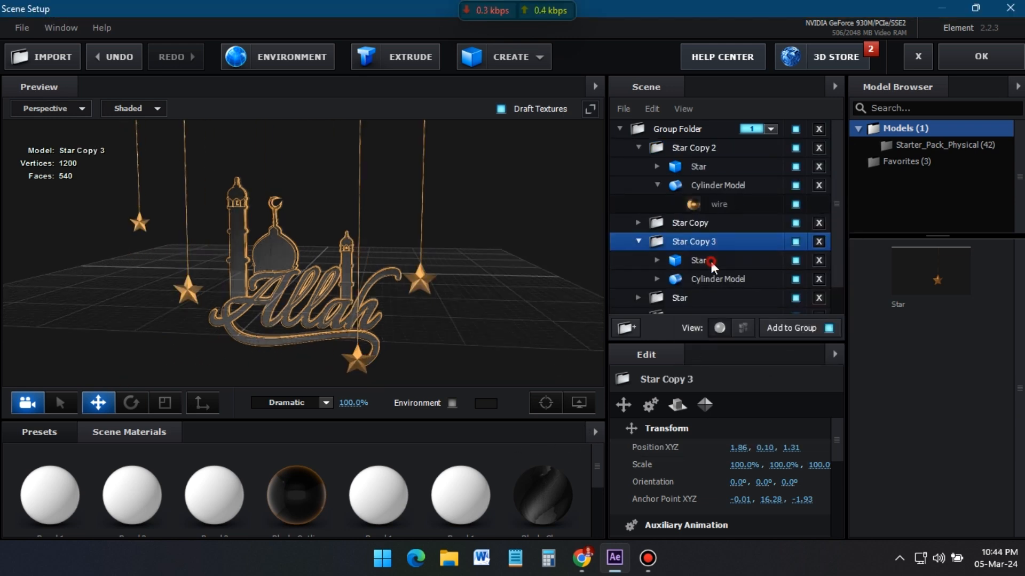
left_click(699, 260)
left_click_drag(770, 448, 765, 448)
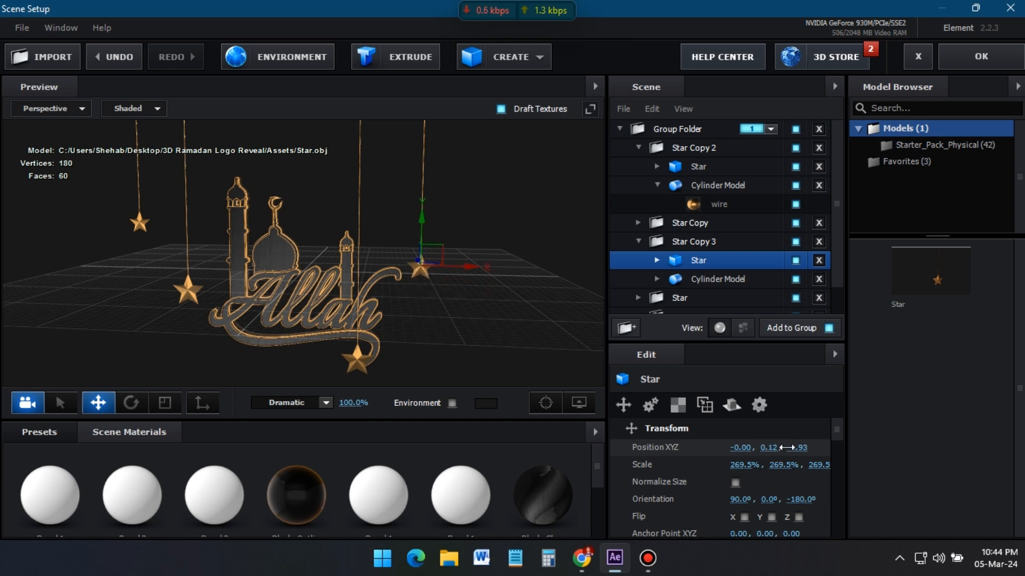
left_click_drag(512, 347, 566, 341)
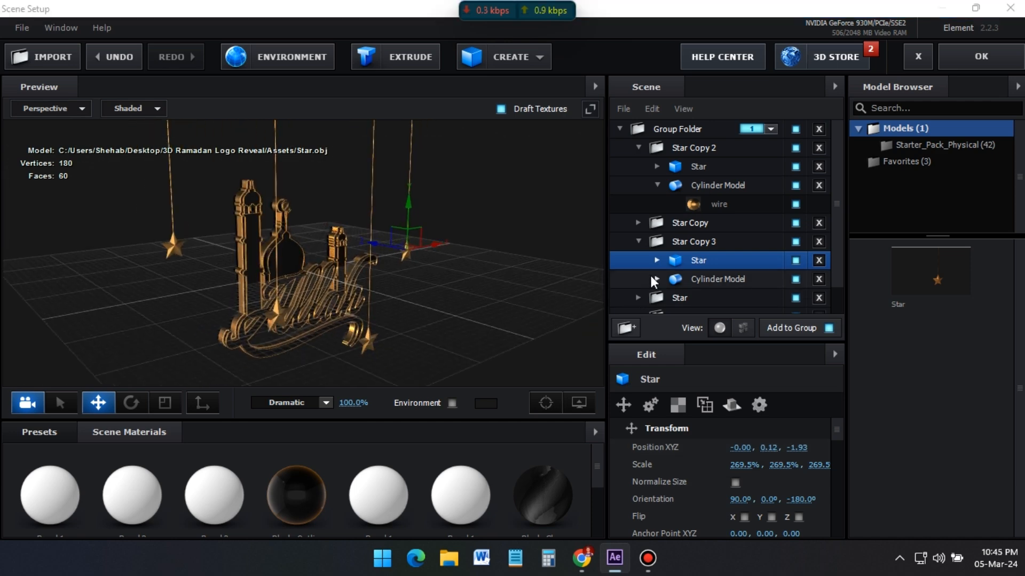
- Try to duplicate the Star Copy 2, Star Copy and Star Copy 3 groups together, and undo it
left_click(638, 147)
left_click(639, 187)
left_click(695, 150, "ctrl")
left_click(696, 168, "ctrl")
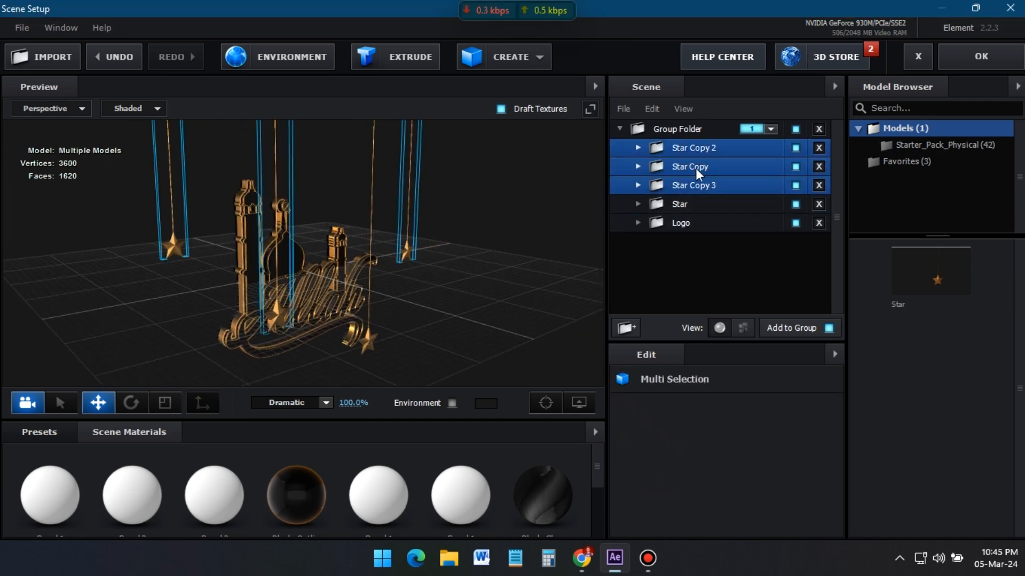
right_click(695, 168)
left_click(750, 259)
key("ctrl+z")
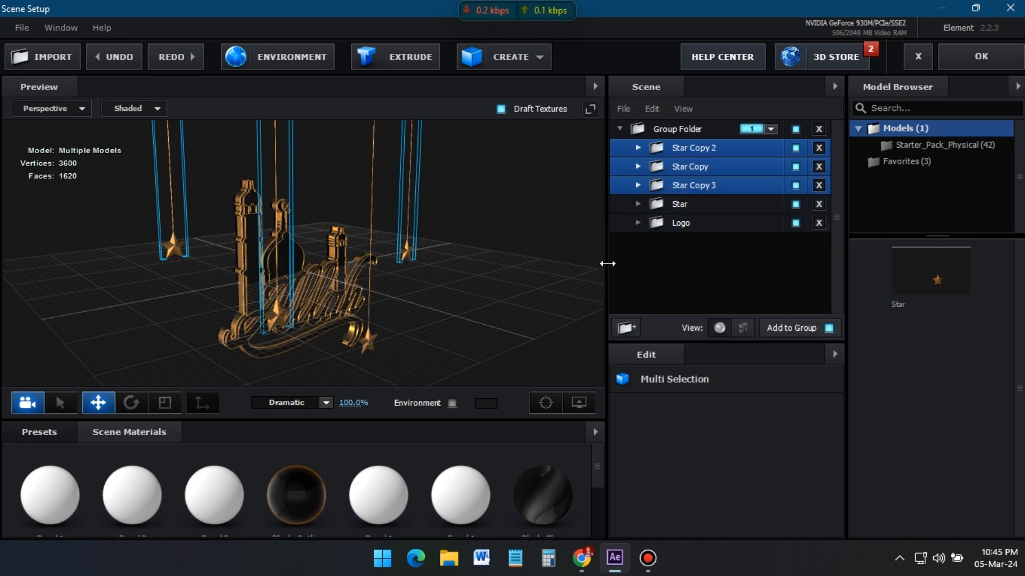
- Duplicate the Star Copy 2 group, place the copy at -1.49, 0.17, 2.57 behind the logo, and duplicate that copy again
left_click_drag(555, 266, 491, 264)
left_click(748, 245)
left_click(683, 207)
left_click_drag(440, 285, 598, 262)
right_click(680, 205)
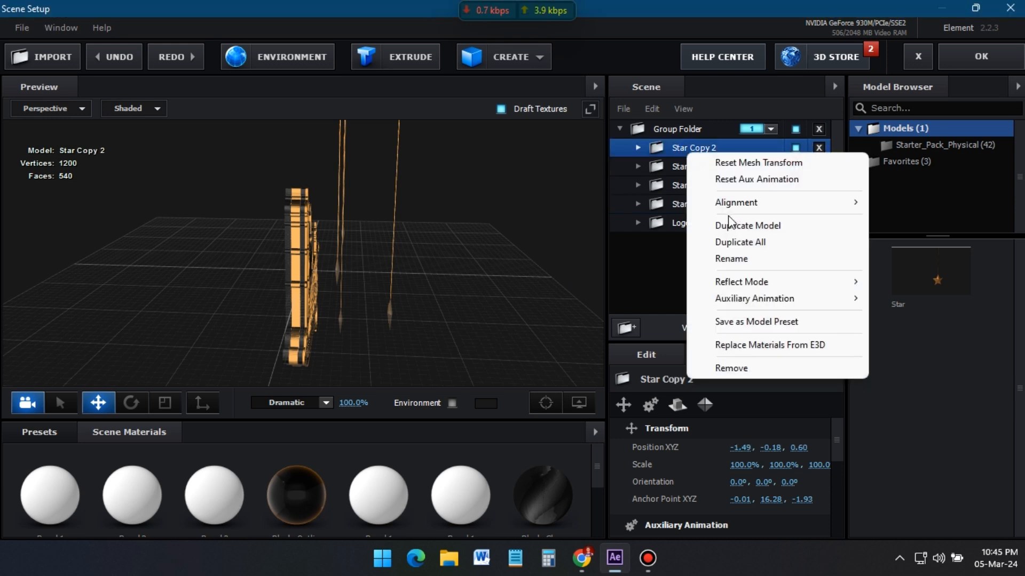
left_click(737, 224)
left_click_drag(770, 444, 939, 442)
key("ctrl+z")
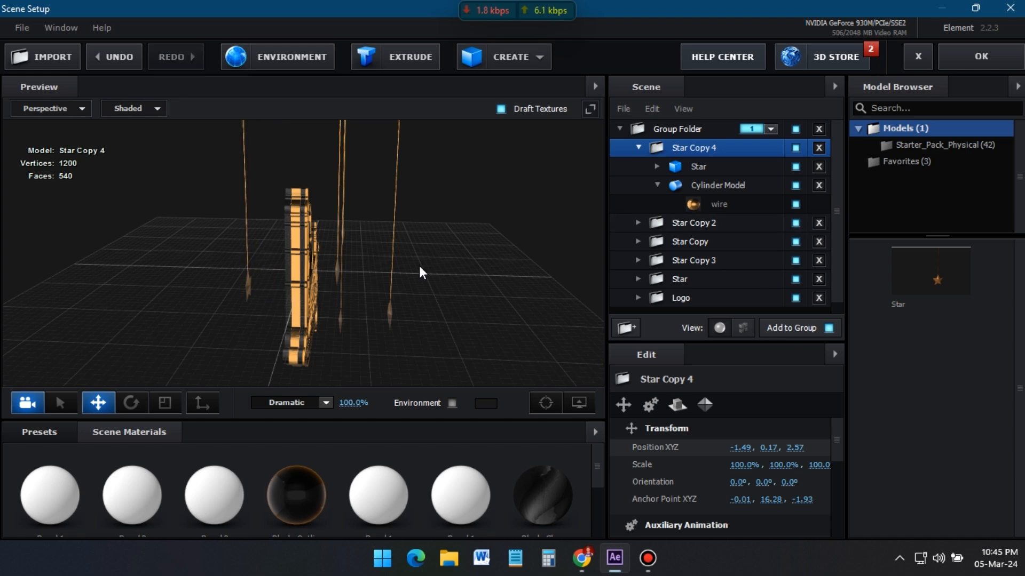
right_click(689, 148)
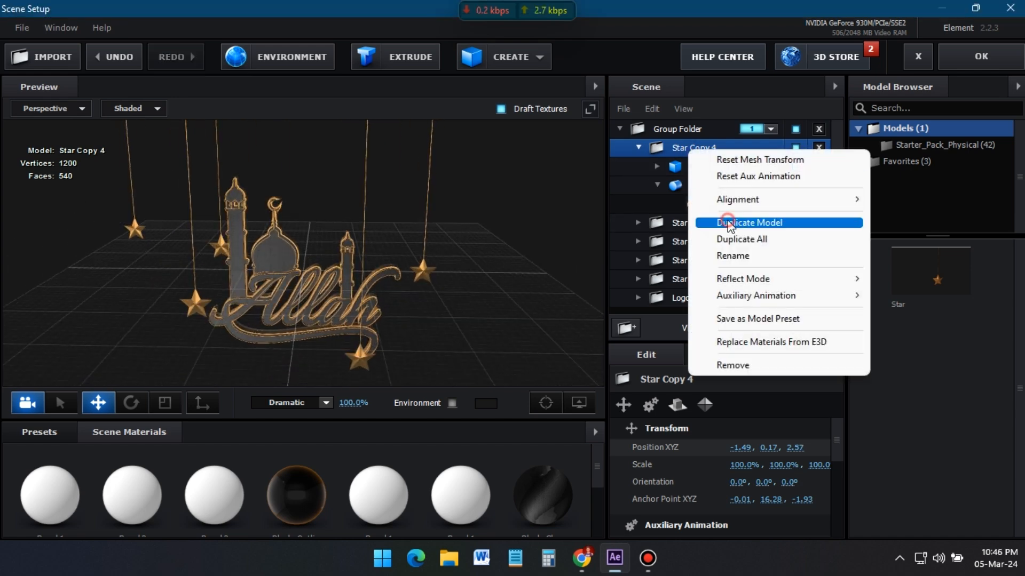
left_click(729, 223)
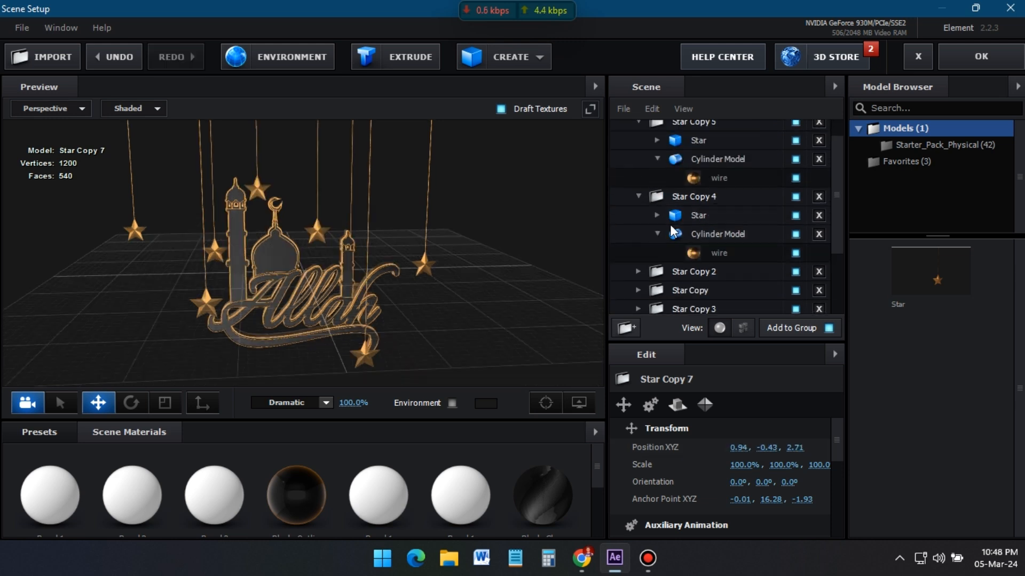
- Collapse the star groups and gather Star and all its copies into a new nested group folder
left_click(639, 211)
left_click(638, 140)
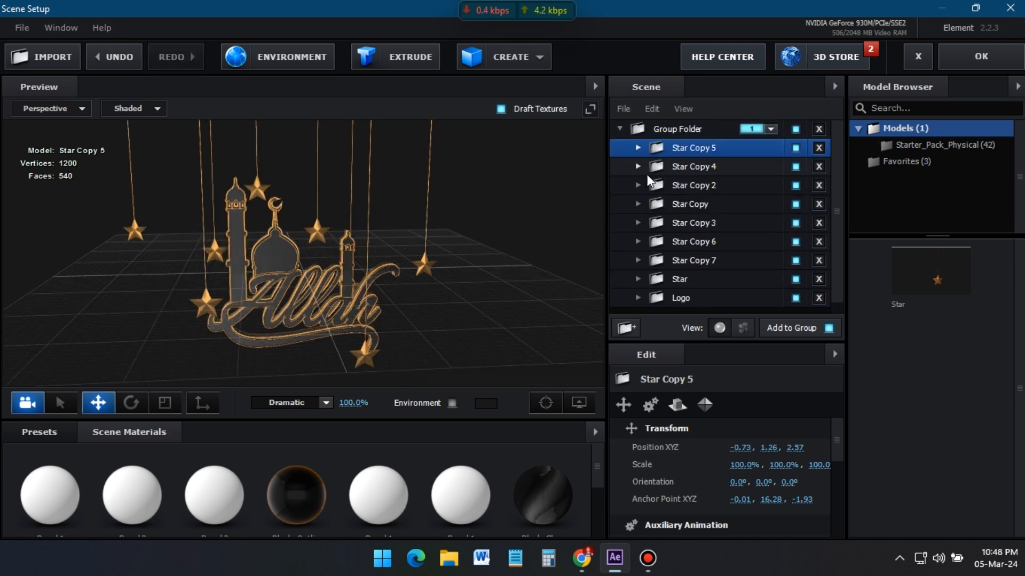
left_click(694, 275)
left_click(691, 151, "ctrl")
left_click(689, 168, "ctrl")
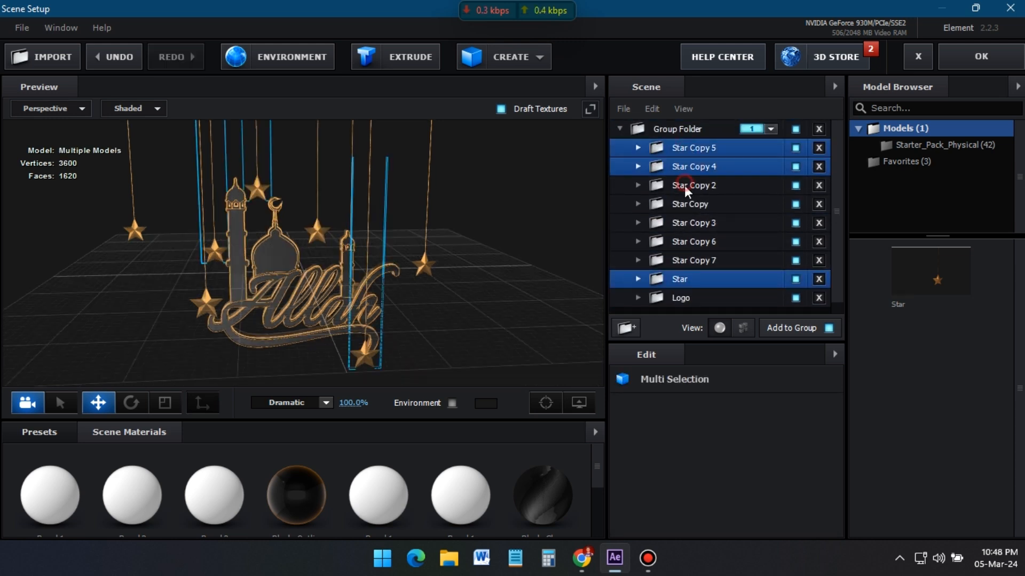
left_click(685, 187, "ctrl")
left_click(686, 205, "ctrl")
left_click(687, 224, "ctrl")
left_click(688, 242, "ctrl")
left_click(687, 262, "ctrl")
left_click_drag(687, 262, 625, 327)
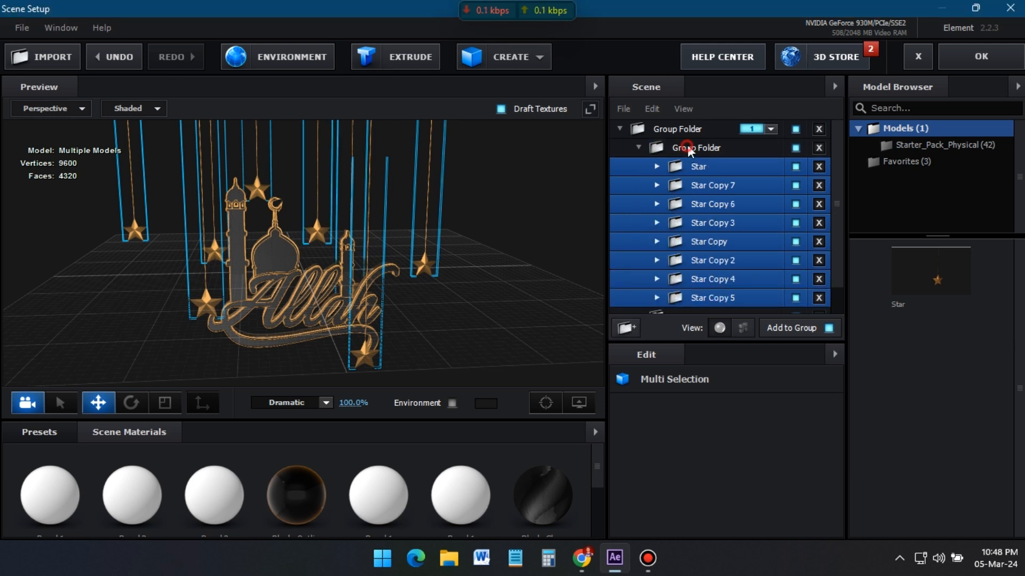
- Rename the nested star folder to "Stars", collapse it and apply the scene setup to the composition
double_click(694, 148)
type("Stars")
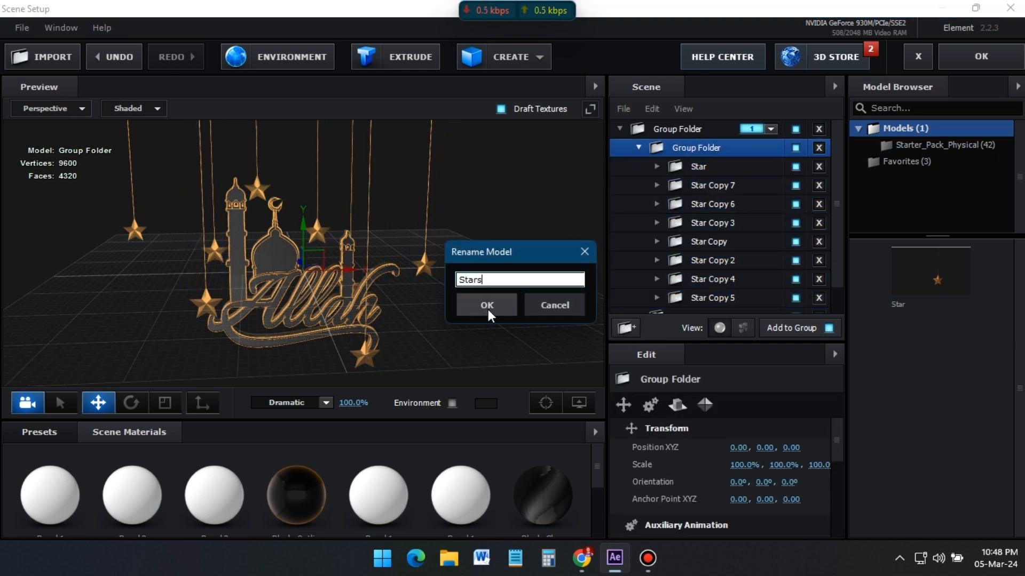
left_click(487, 306)
left_click(818, 148)
left_click(819, 148)
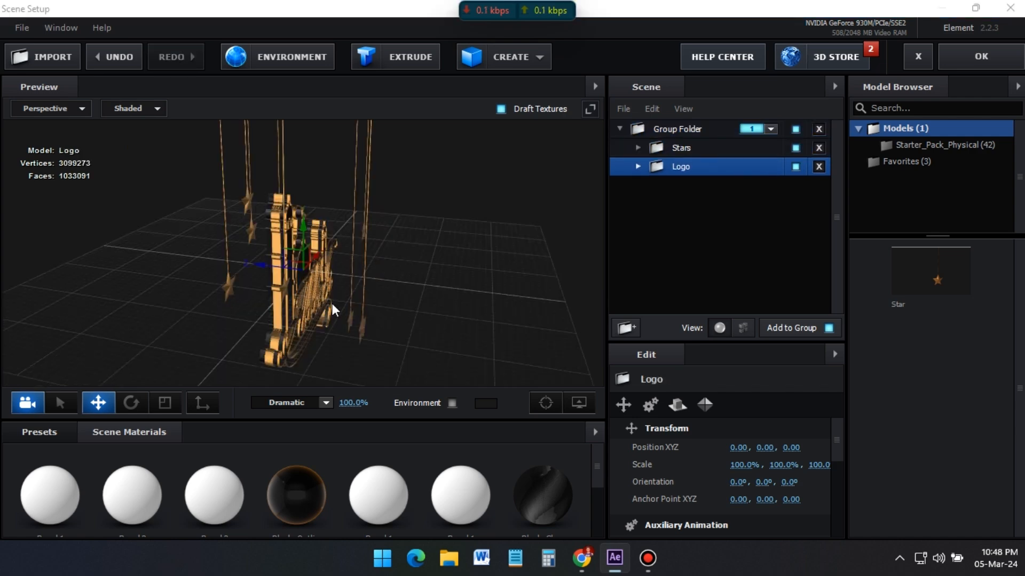
left_click_drag(332, 303, 305, 288)
left_click(980, 56)
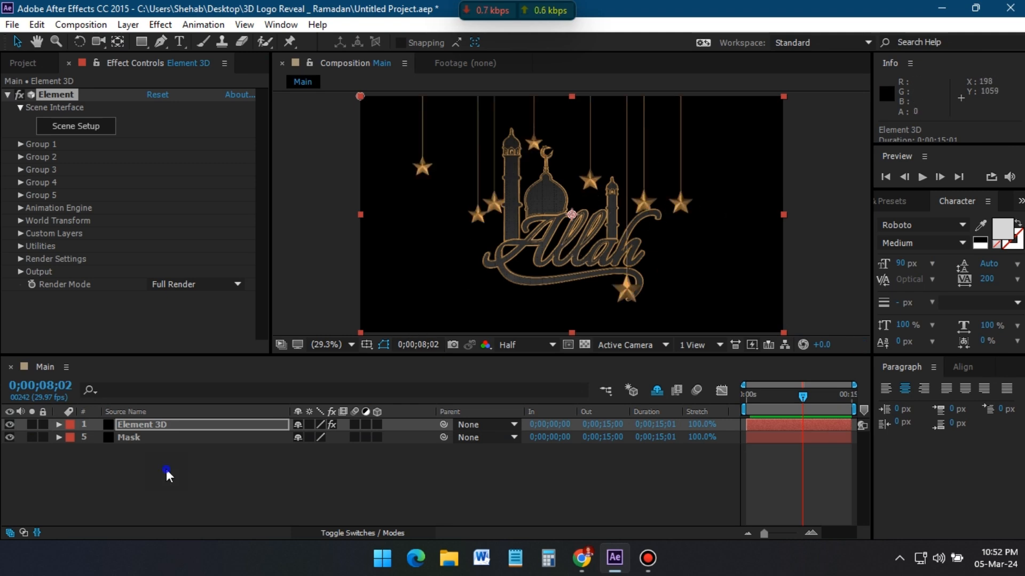
- Add a two-node camera layer named Camera 1 with the 24mm preset
right_click(167, 473)
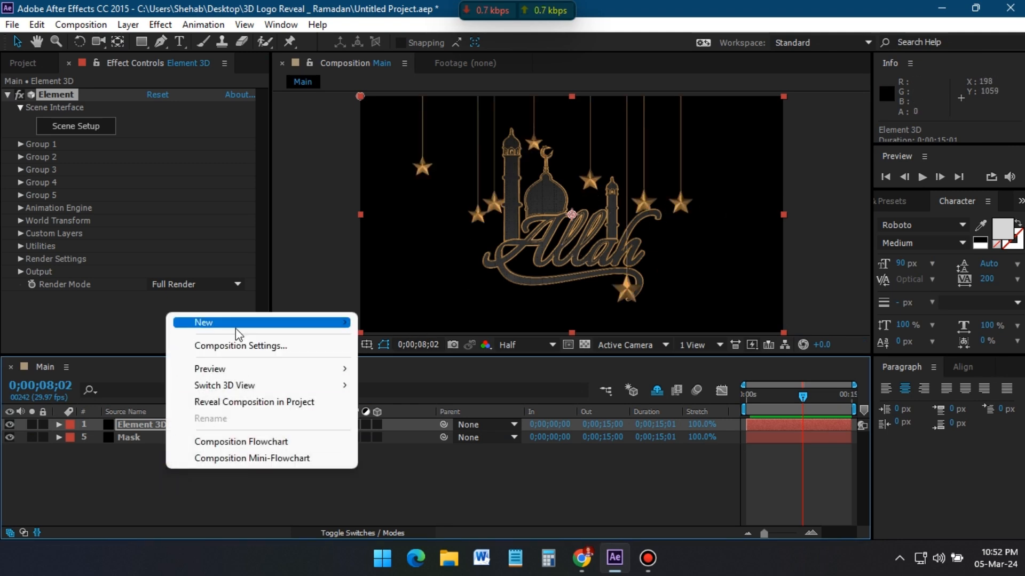
mouse_move(235, 324)
left_click(401, 393)
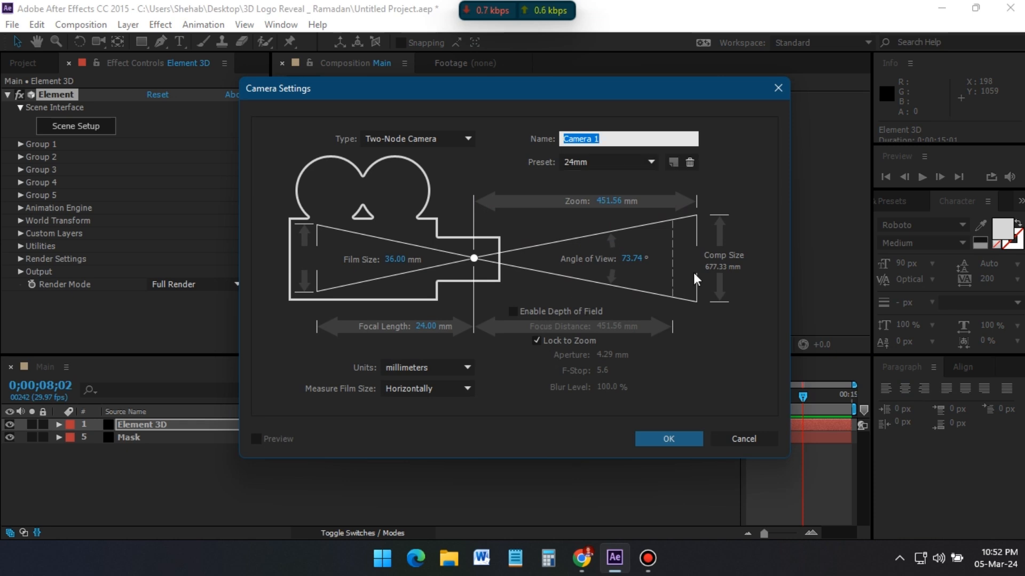
left_click(680, 439)
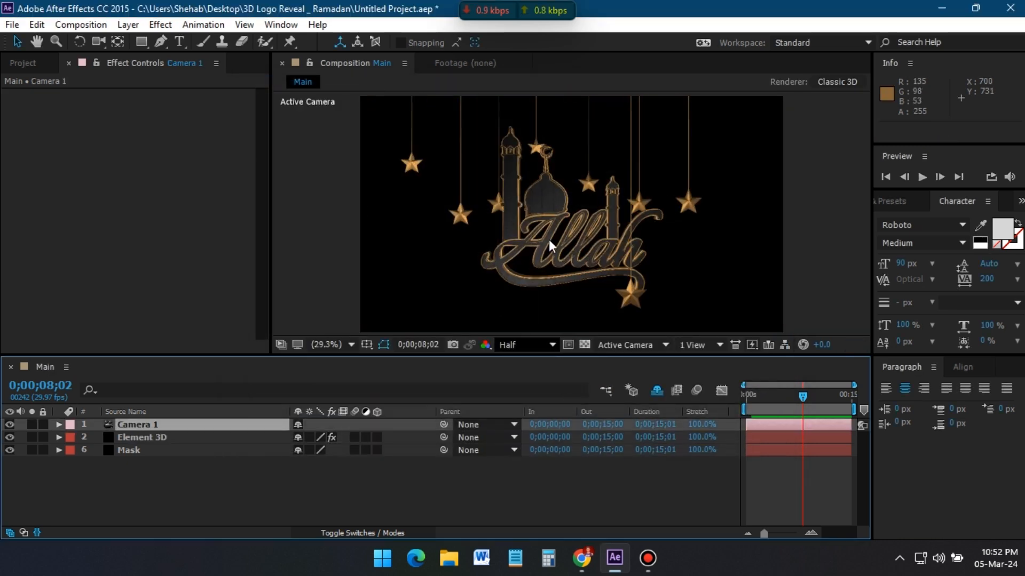
- Add Point of Interest and Position keyframes to Camera 1 at the start of the composition and at 0;00;03;01
key("Home")
key("p")
key("shift+a")
left_click(96, 438)
left_click(97, 450)
left_click(37, 533)
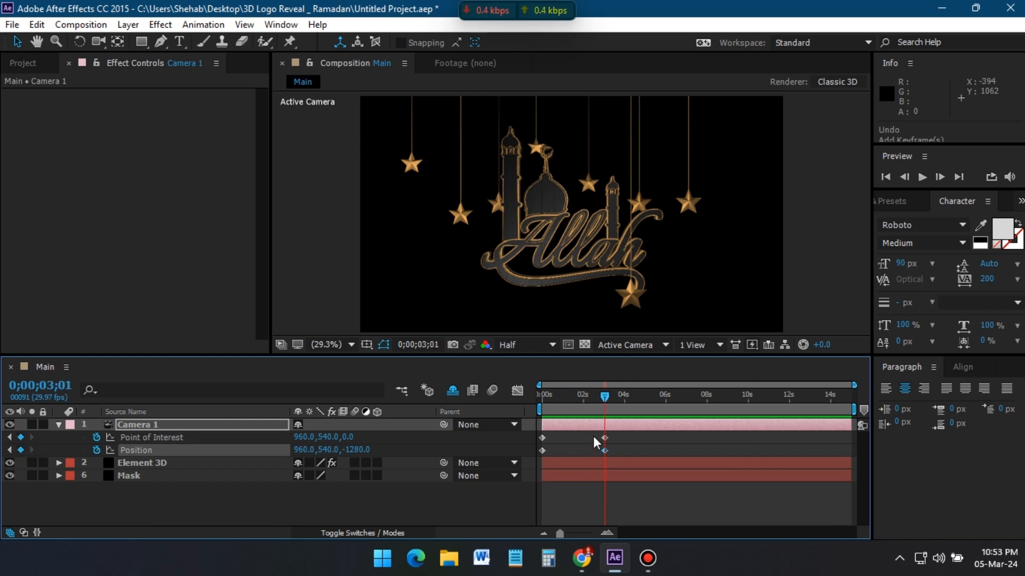
- At the first frame, orbit Camera 1 to an angled view and move it in for a close-up of the logo
key("Home")
left_click(99, 41)
left_click_drag(449, 203, 486, 201)
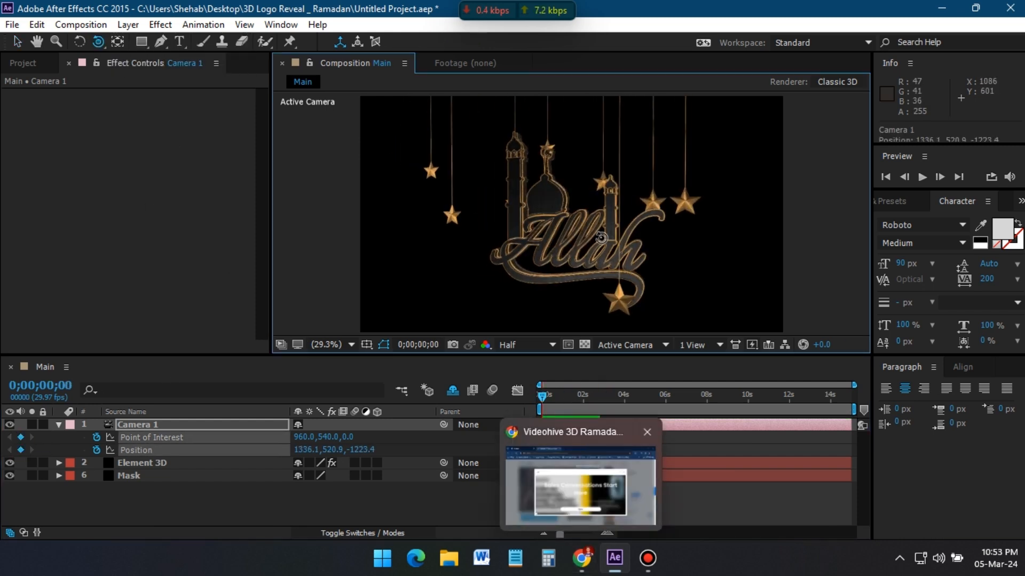
key("c")
key("c")
left_click_drag(400, 326, 602, 135)
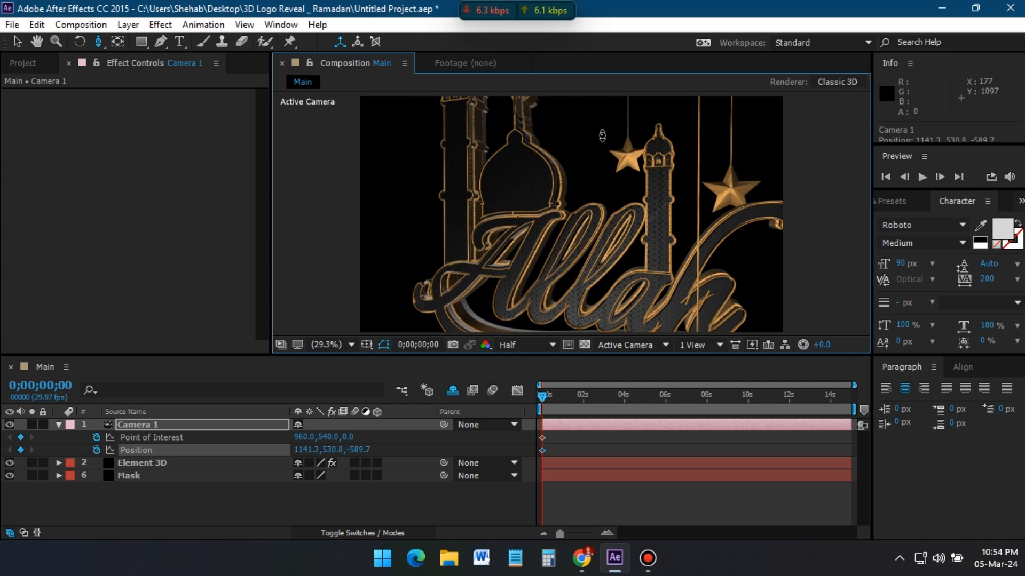
left_click(100, 43)
left_click(126, 58)
left_click_drag(526, 224, 589, 256)
- Adjust the camera framing and split the Camera 1 layer at about 3 seconds
left_click(100, 44)
left_click(125, 74)
left_click(603, 404)
left_click(98, 43)
left_click(125, 58)
key("ctrl+shift+d")
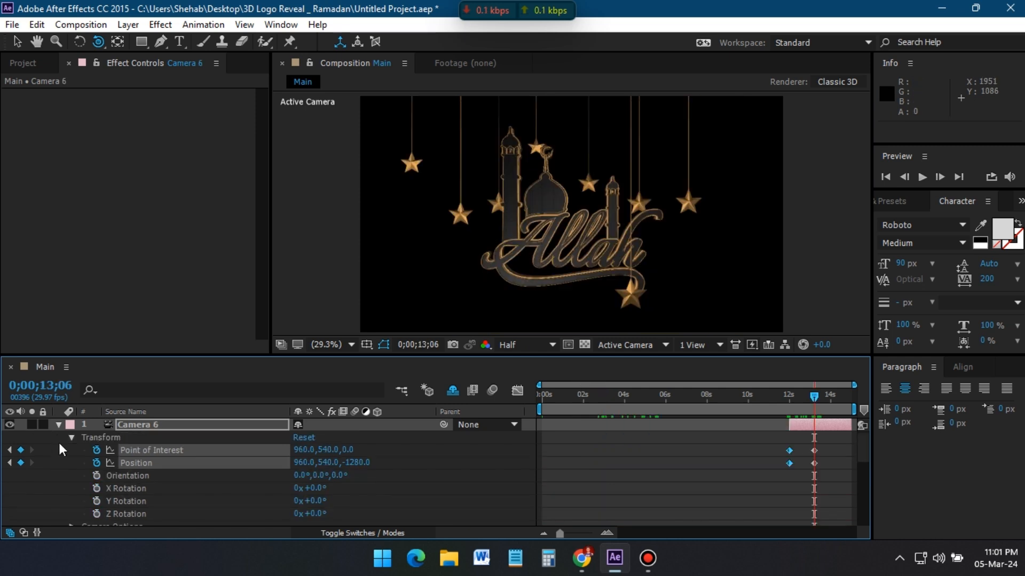
- Collapse the properties of all six camera layers in the timeline
left_click(58, 425)
left_click(58, 437)
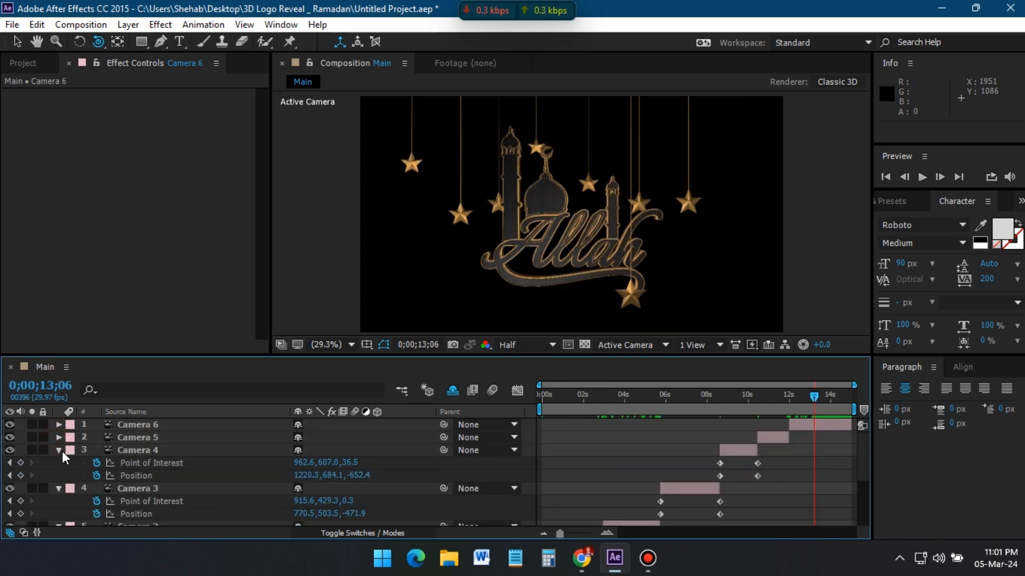
left_click(59, 451)
left_click(59, 463)
left_click(59, 476)
left_click(59, 489)
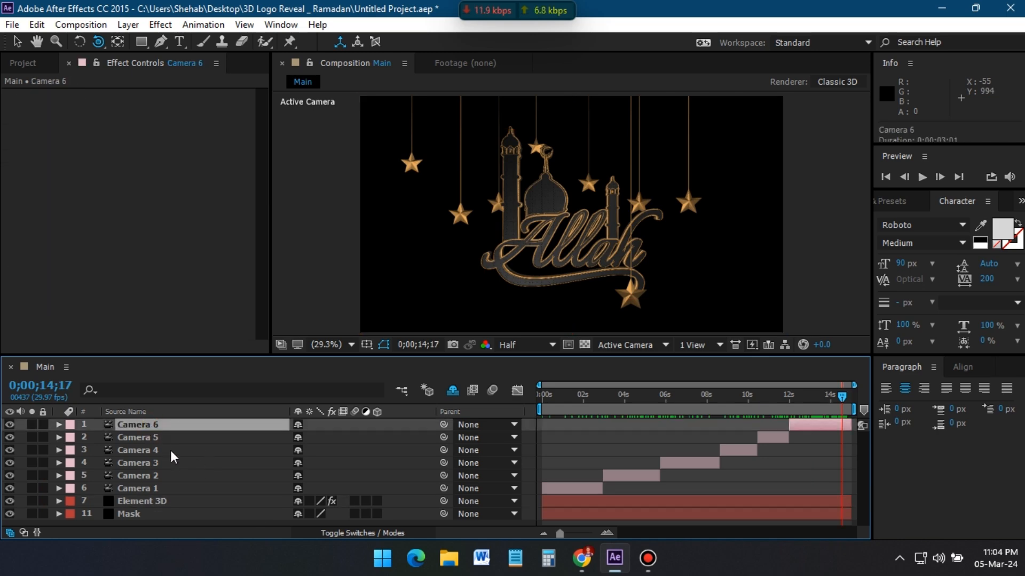
- Add a new Parallel light named Light 1 with no falloff above the camera layers
right_click(144, 425)
left_click(477, 45)
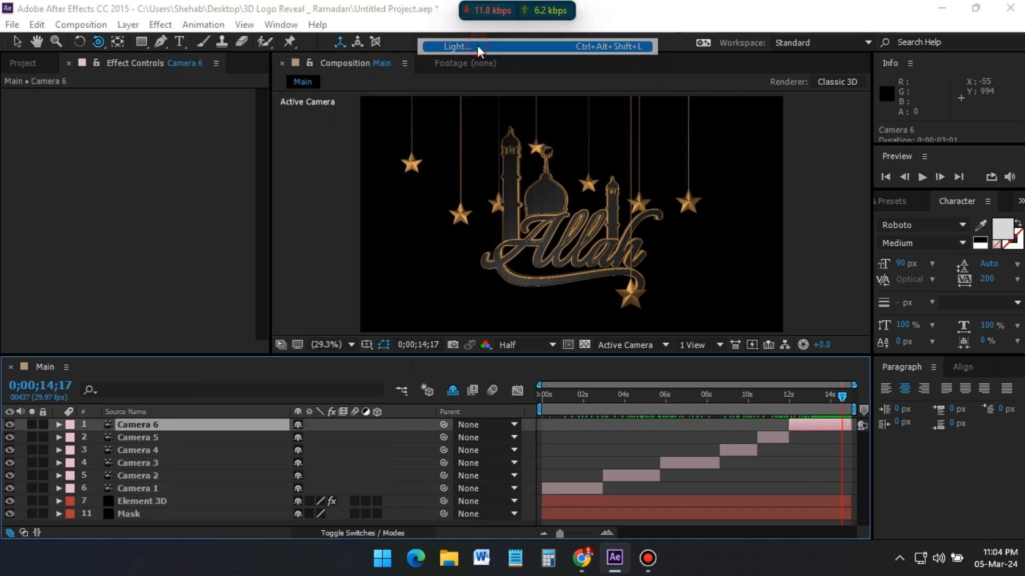
left_click(824, 270)
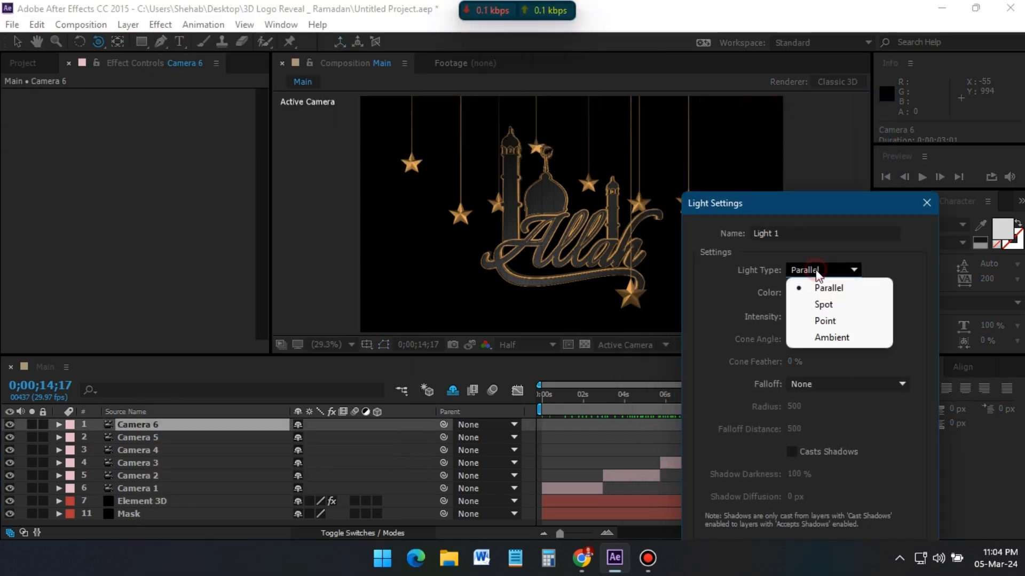
left_click(828, 288)
key("Return")
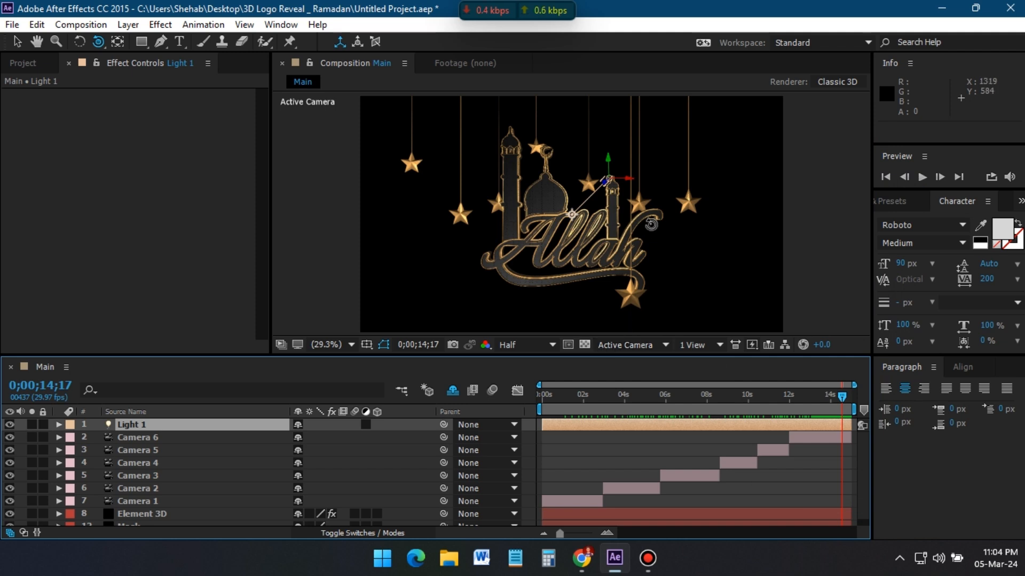
- Raise Light 1 above the logo and aim its point of interest at the lettering, about 831, 678, 54
key("v")
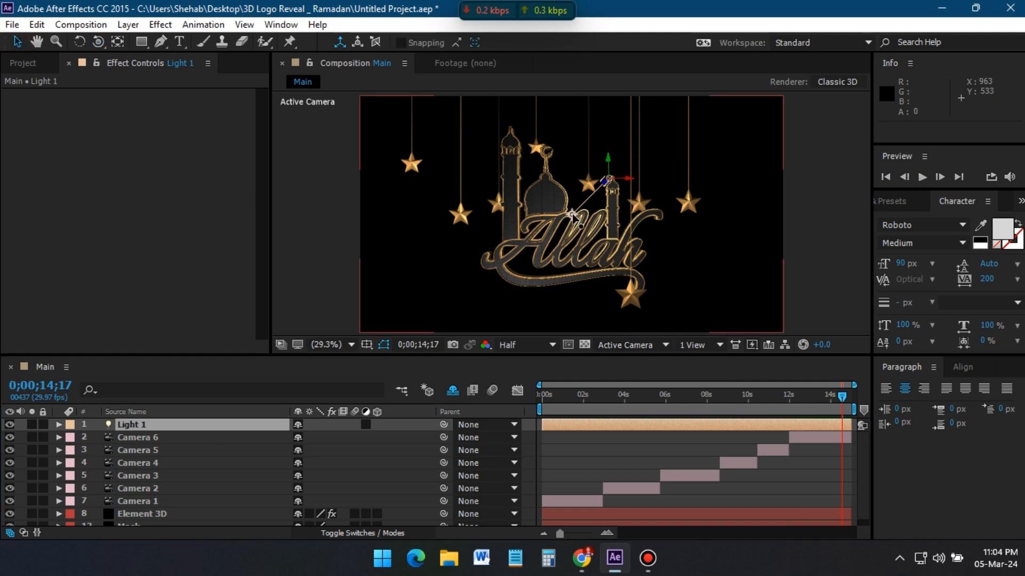
left_click_drag(571, 214, 548, 244)
left_click_drag(608, 162, 611, 123)
left_click_drag(549, 211, 547, 244)
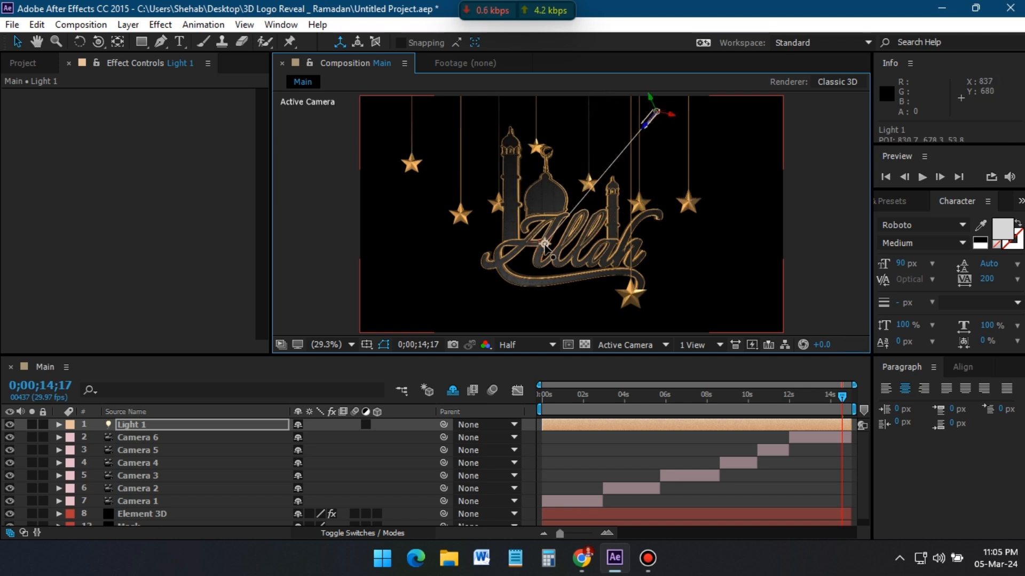
- Toggle Light 1's visibility off and on to compare its effect on the logo
left_click(12, 425)
left_click(11, 426)
left_click(11, 425)
left_click(11, 425)
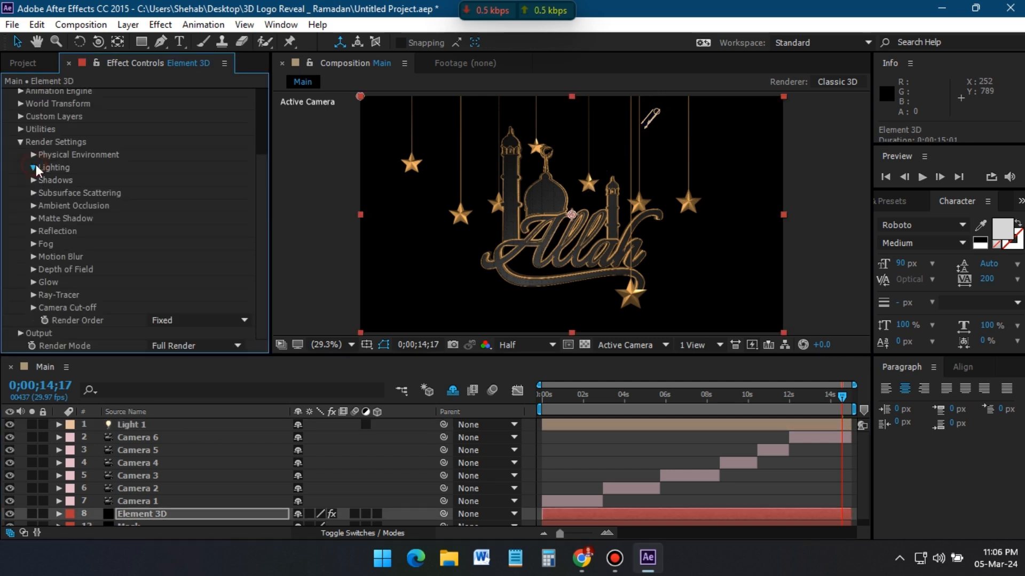
- Set Add Lighting to Dramatic in the Element 3D layer's lighting render settings
left_click(34, 168)
left_click(168, 205)
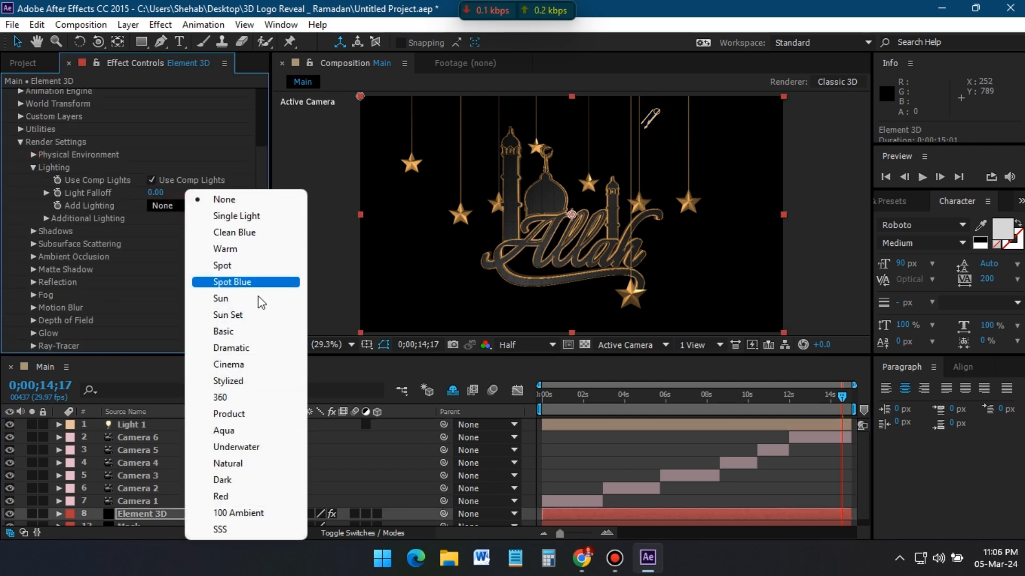
left_click(249, 349)
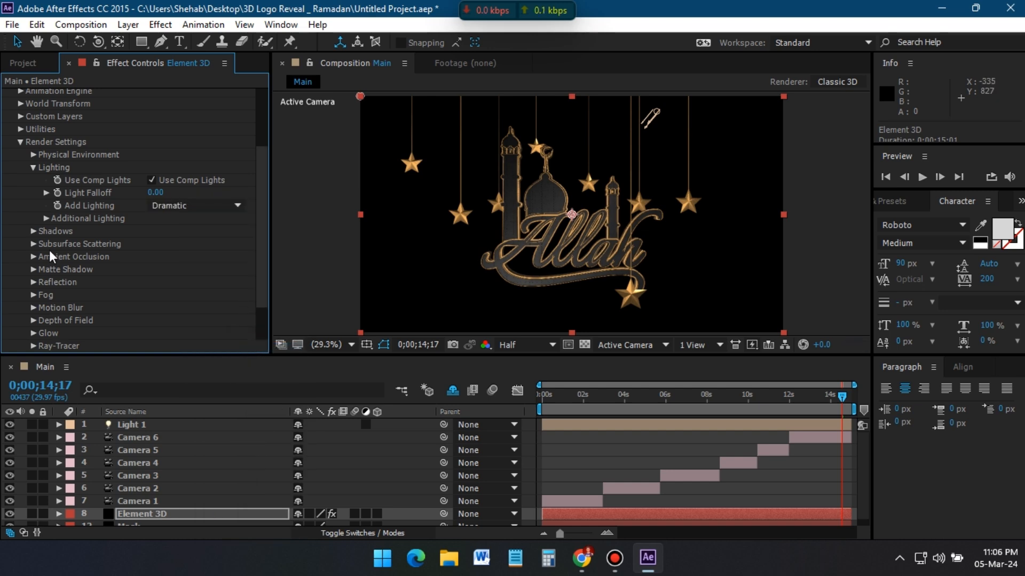
- Add a new adjustment layer above Light 1
left_click(128, 424)
left_click(128, 25)
mouse_move(187, 16)
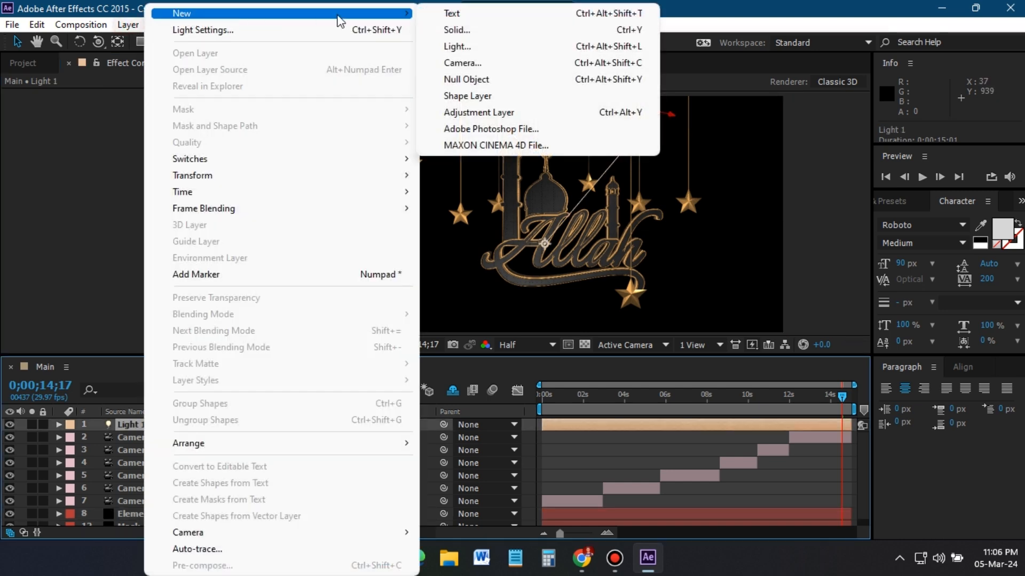
left_click(496, 112)
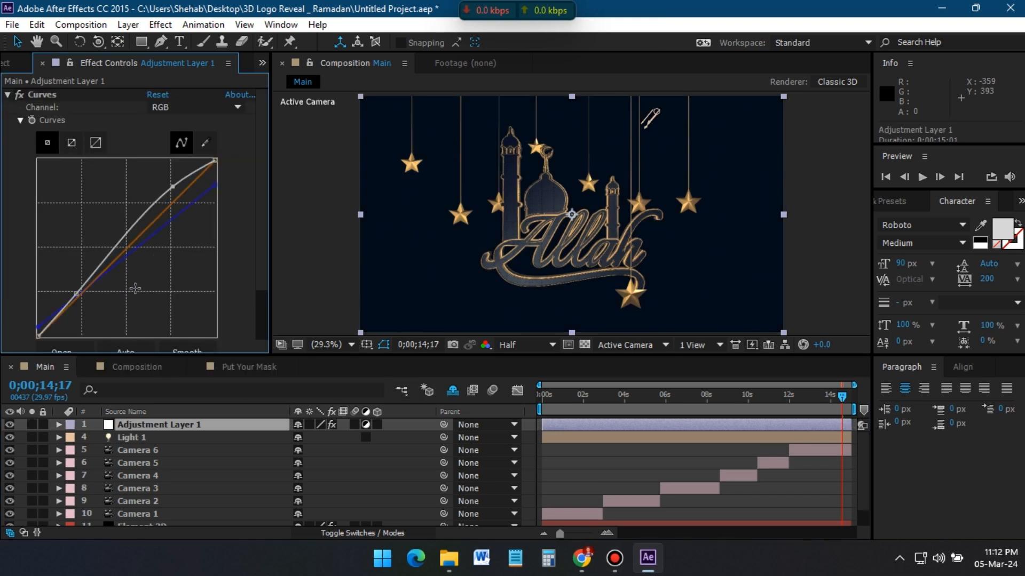
- Examine the Curves, Levels and Color Balance settings on Adjustment Layer 1, collapsing each effect
scroll(135, 288, "down", 3)
scroll(16, 146, "up", 3)
left_click(8, 95)
left_click(8, 108)
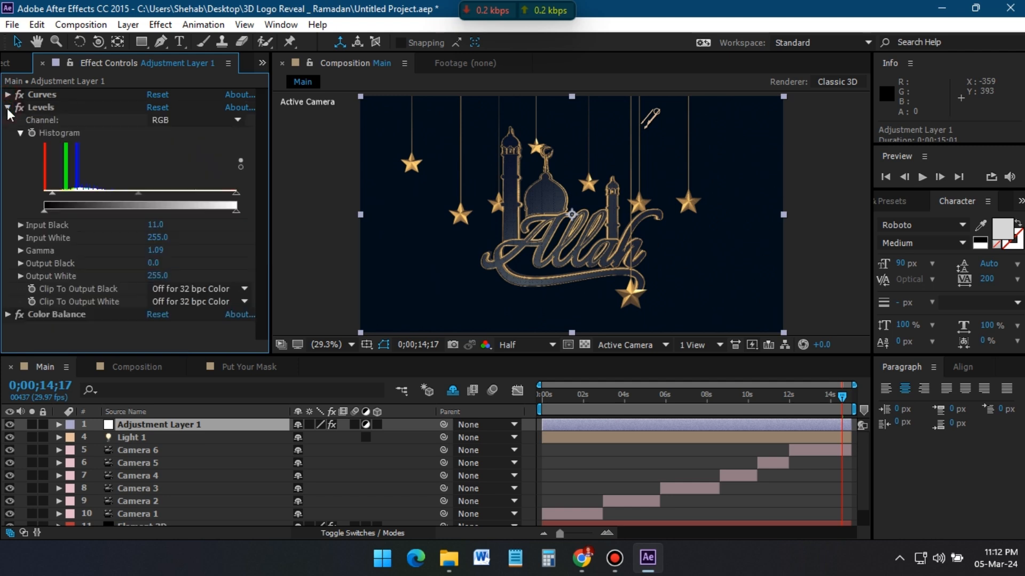
left_click(8, 107)
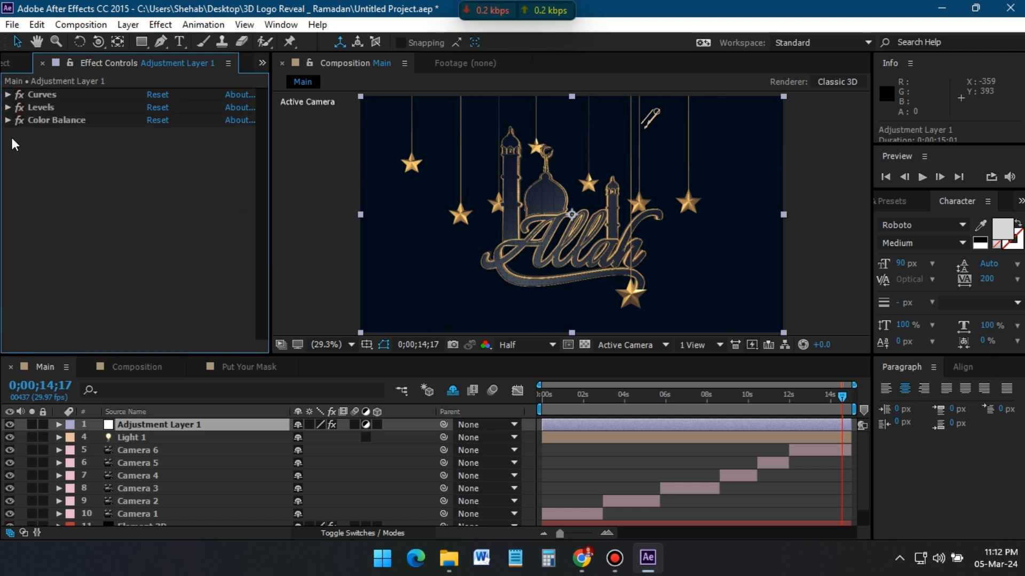
left_click(8, 120)
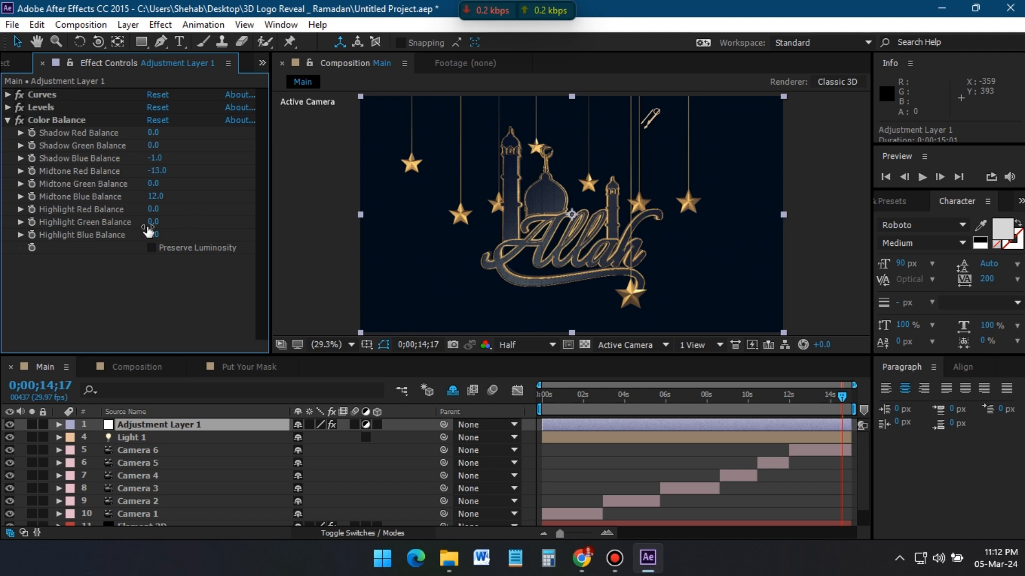
left_click(8, 120)
- Create a new black 1920 x 1080 px solid named BG for the background
scroll(135, 520, "down", 2)
left_click(136, 519)
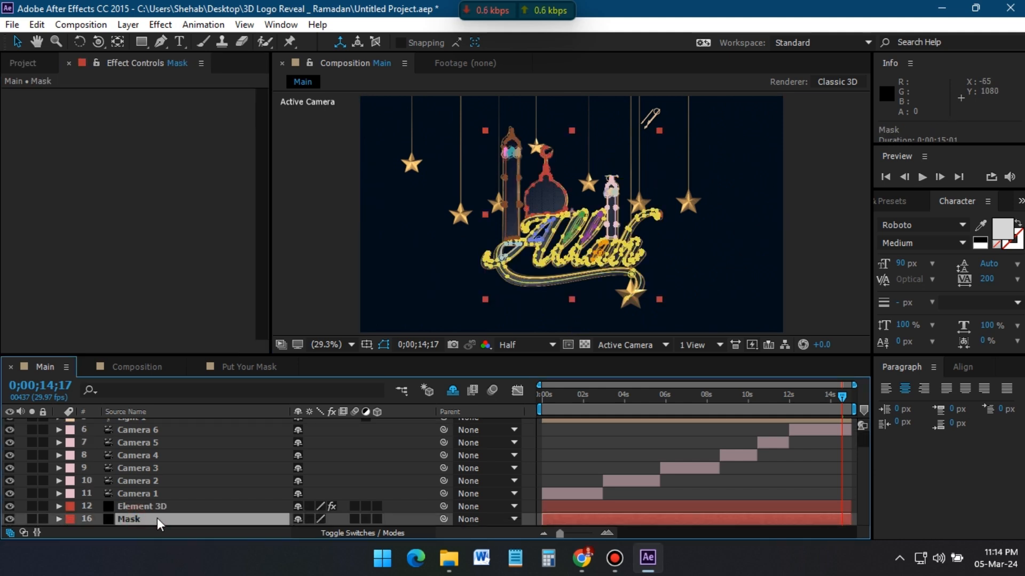
left_click(128, 24)
mouse_move(192, 13)
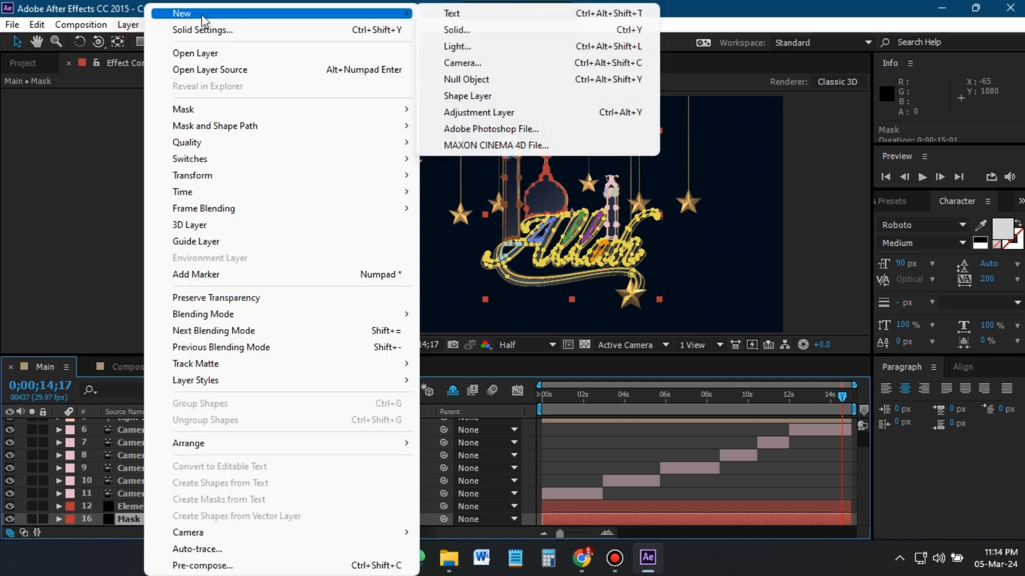
left_click(456, 30)
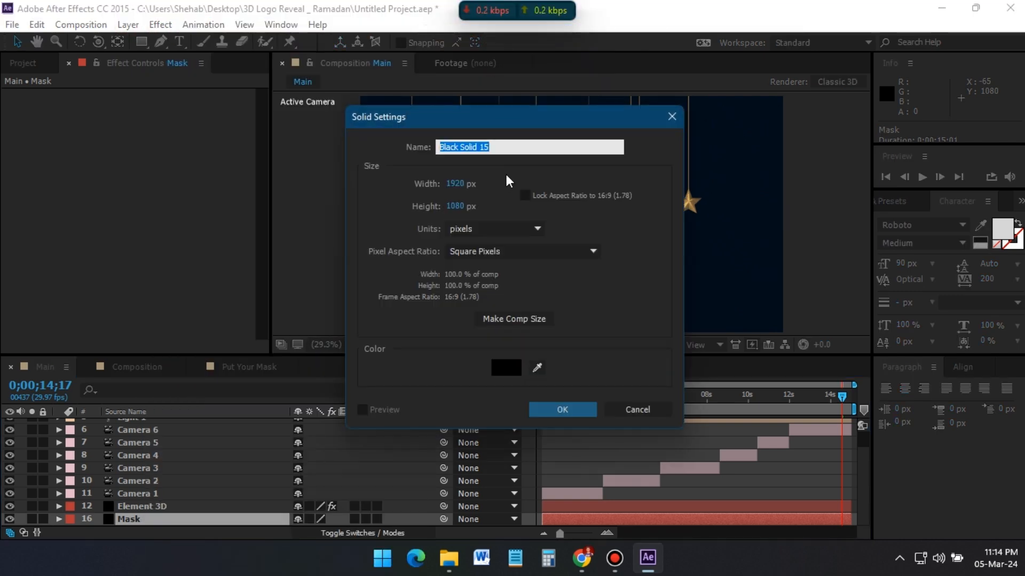
type("BG")
left_click(562, 410)
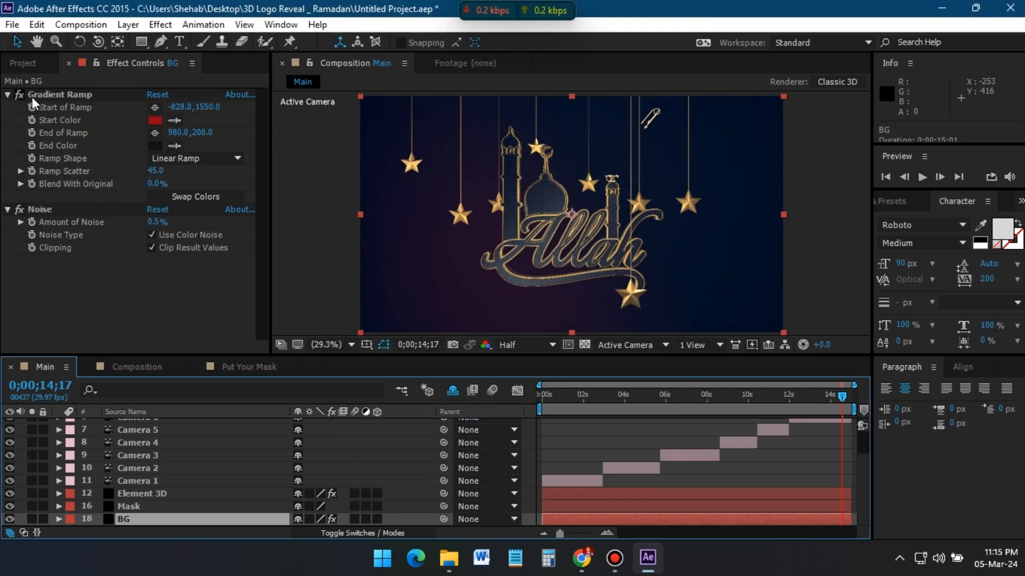
- Check the start and end colours of the BG layer's Gradient Ramp and collapse the effect
left_click(155, 120)
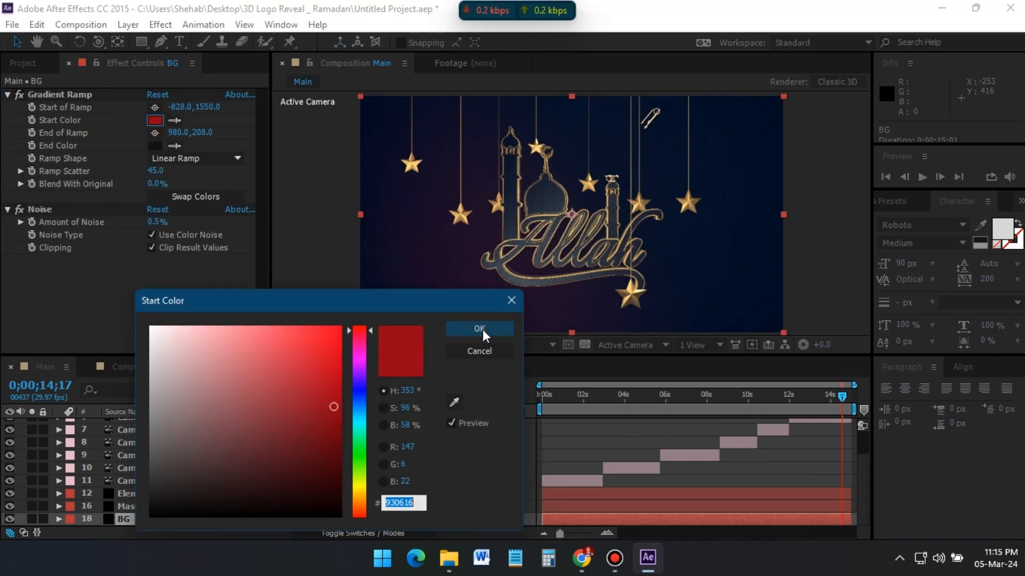
left_click(482, 329)
left_click(154, 145)
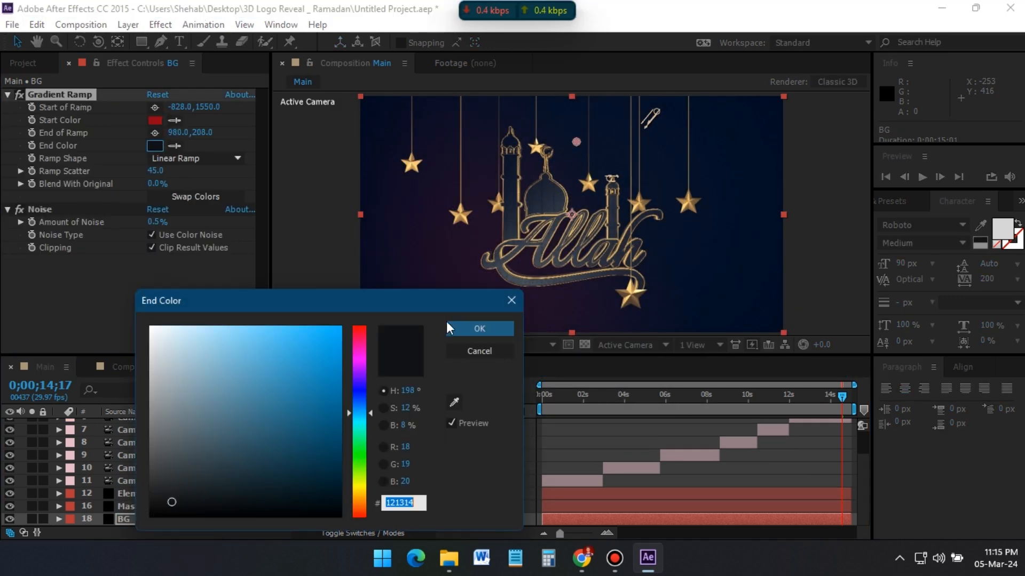
left_click(447, 326)
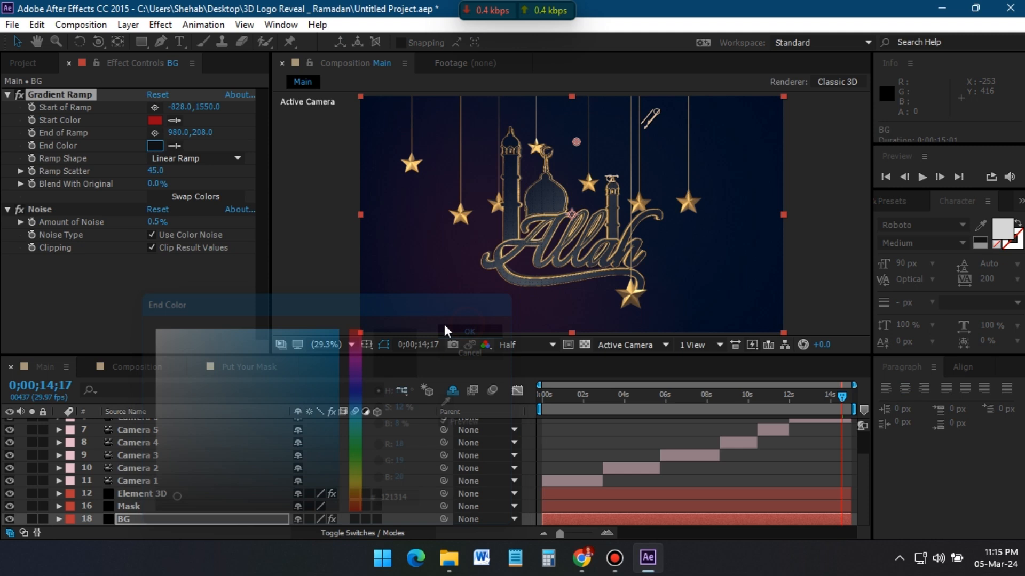
left_click(8, 95)
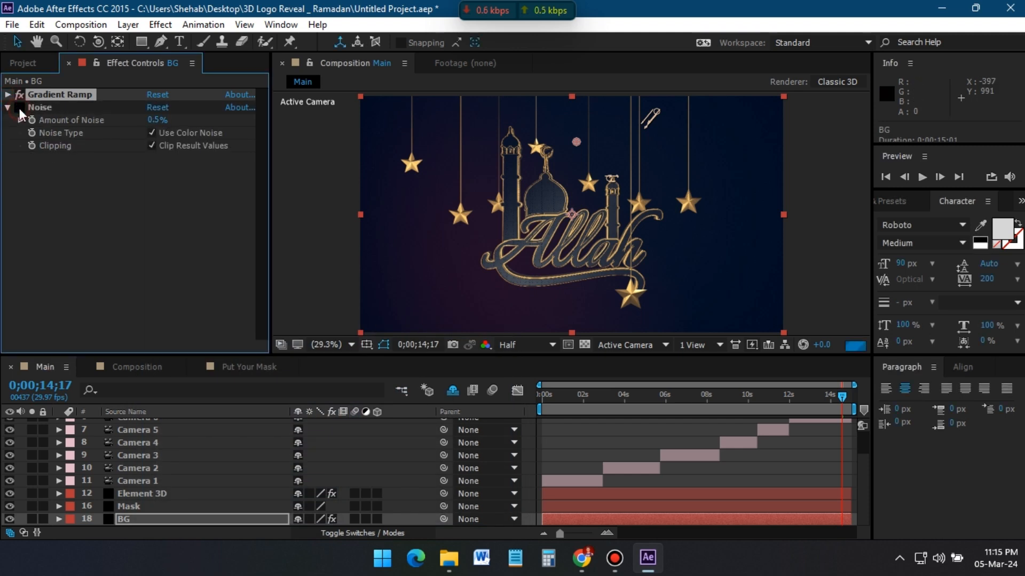
- Reveal the shy layers to inspect the masked Black Solid 14, and hide them again
left_click(452, 390)
left_click(137, 508)
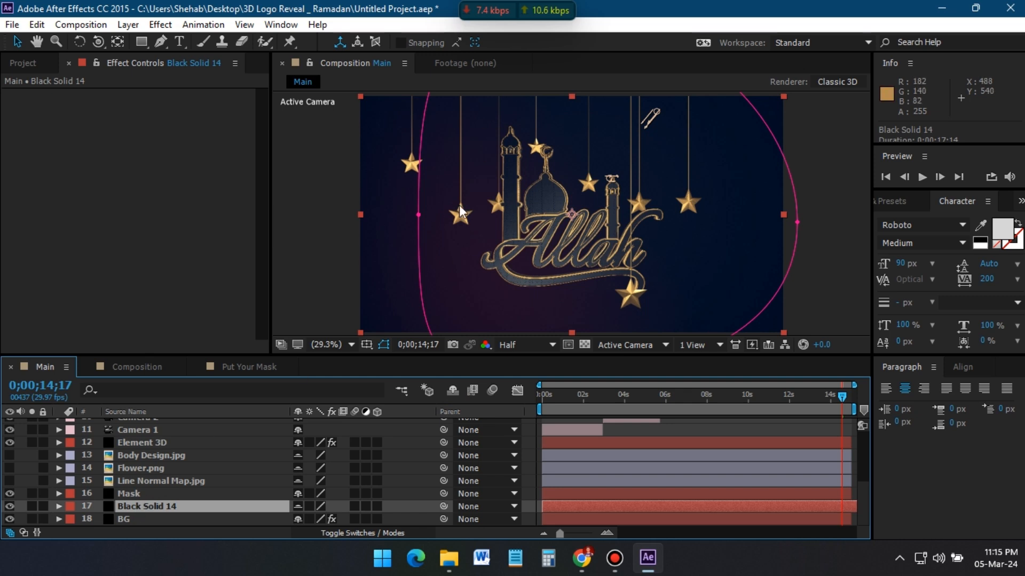
left_click(453, 390)
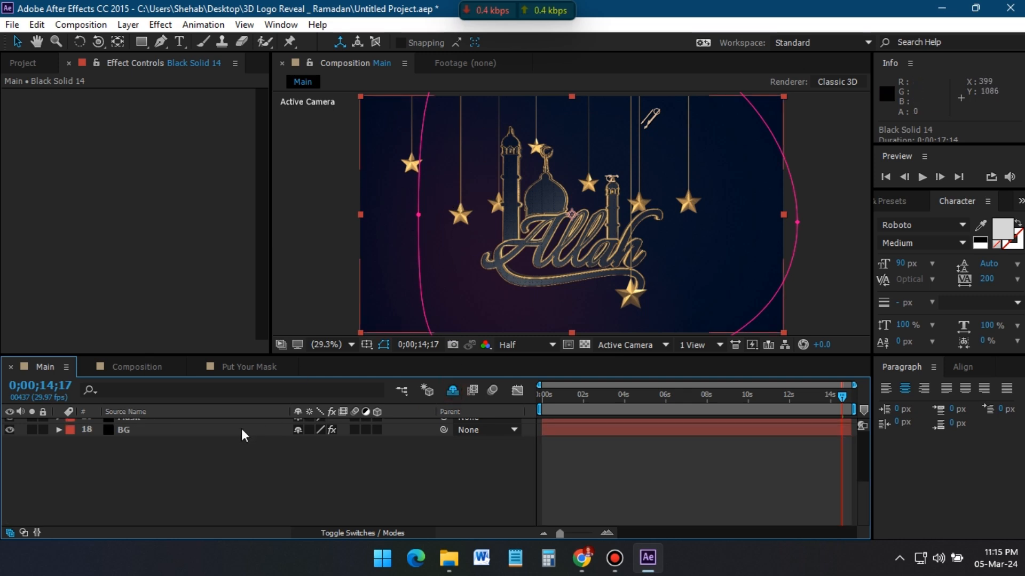
left_click(175, 466)
- Rename Adjustment Layer 1 to Color Adjust
scroll(161, 474, "up", 3)
left_click(161, 427)
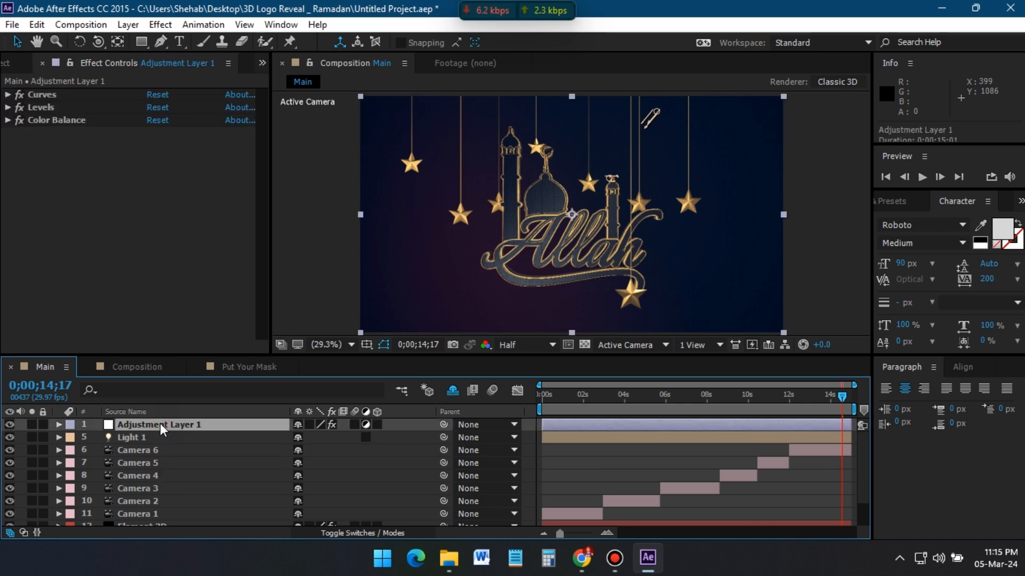
right_click(160, 423)
left_click(363, 99)
type("Color Adjust")
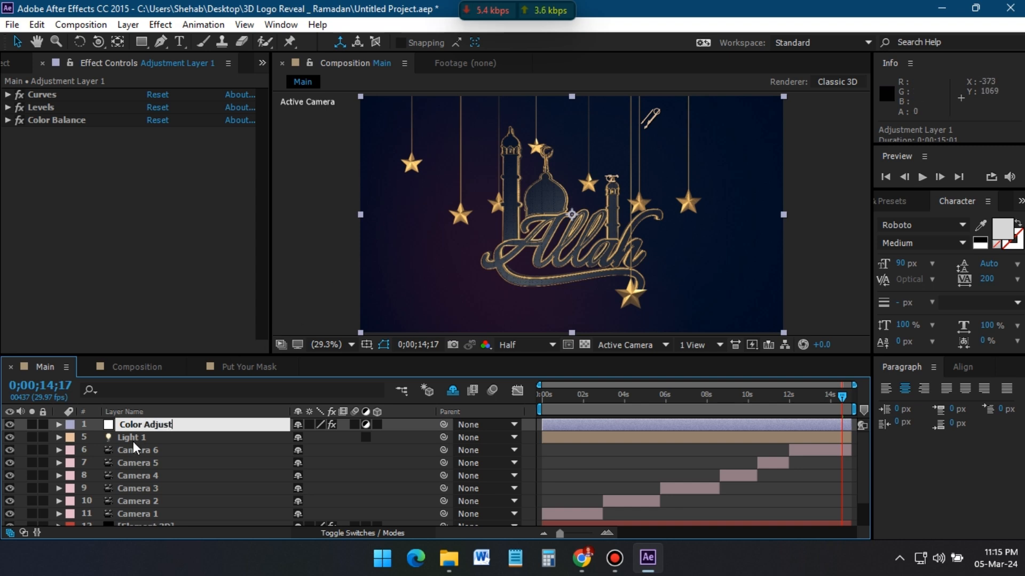
key("Return")
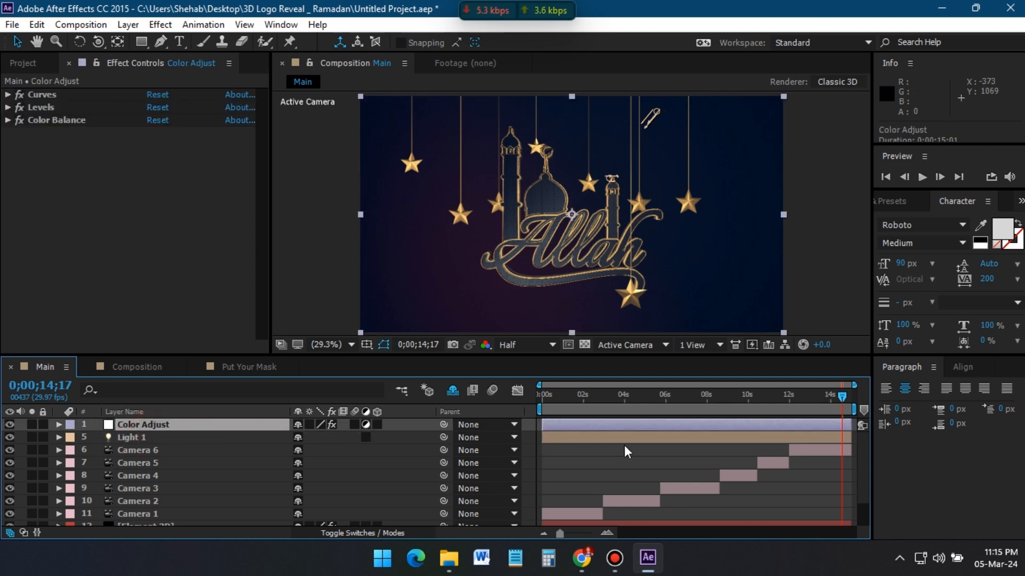
- Check the graded camera shots at about 1, 4 and 7 seconds for the stray logo behind the 3D model
left_click(629, 404)
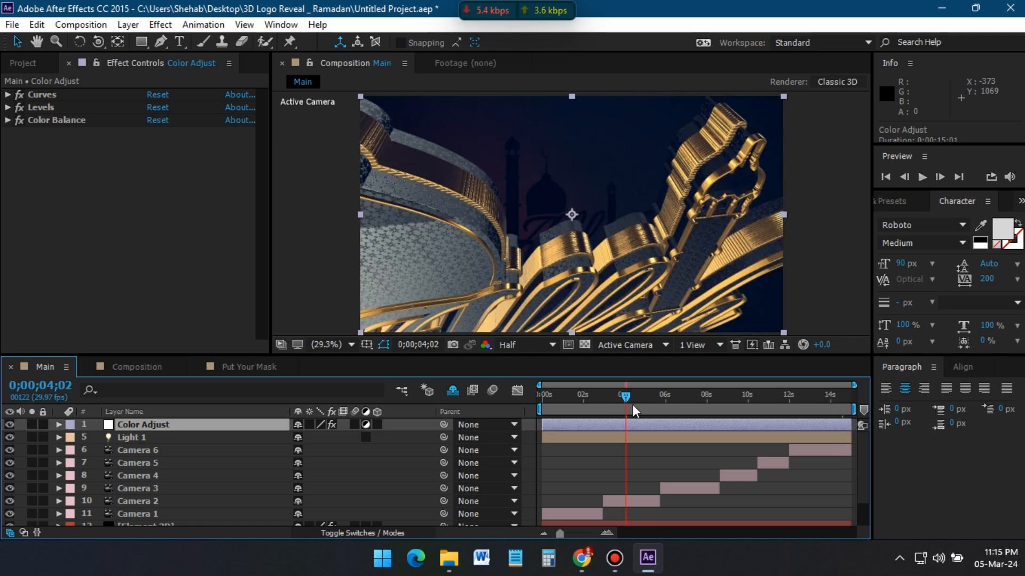
left_click(565, 406)
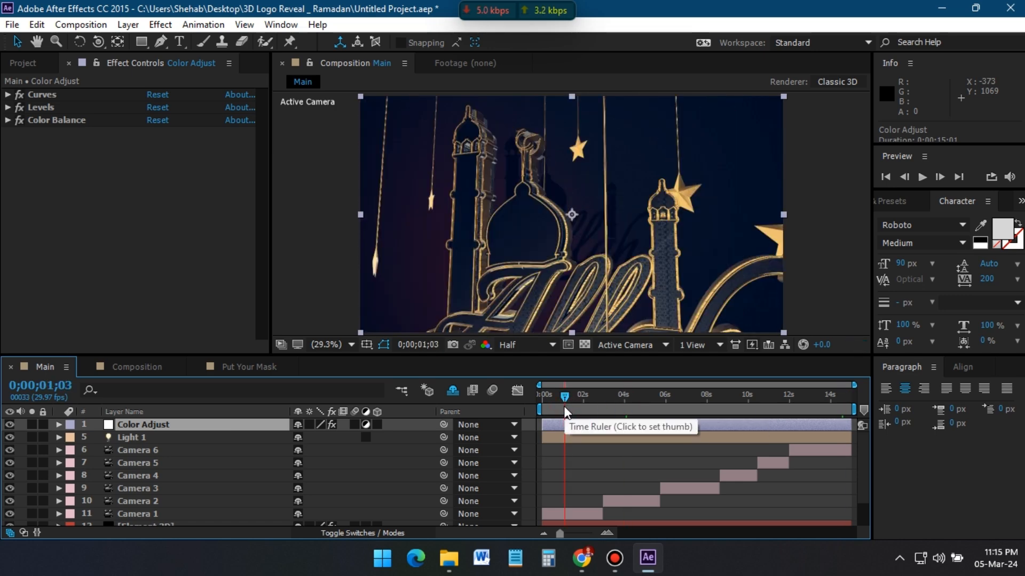
left_click(626, 405)
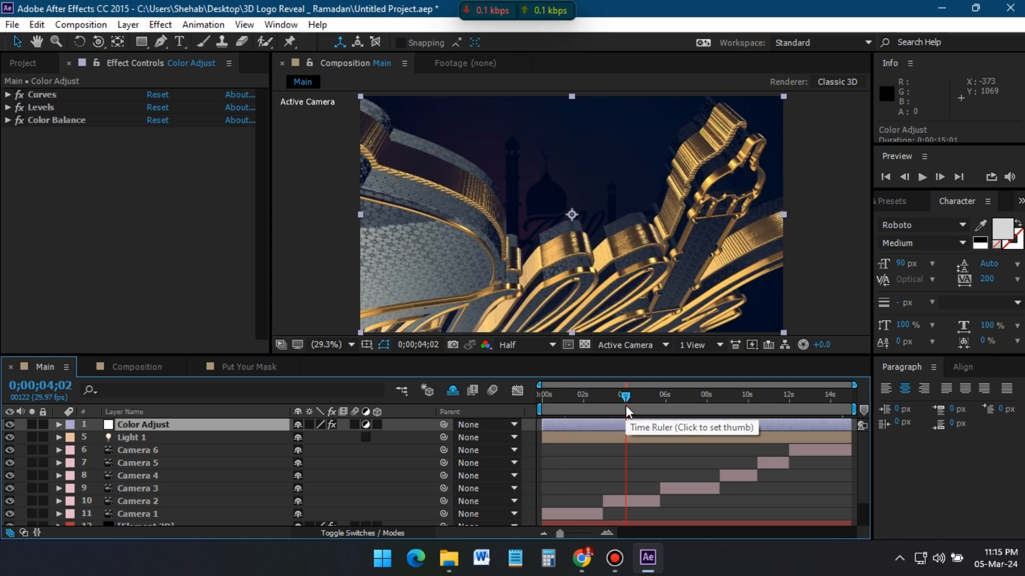
left_click(701, 401)
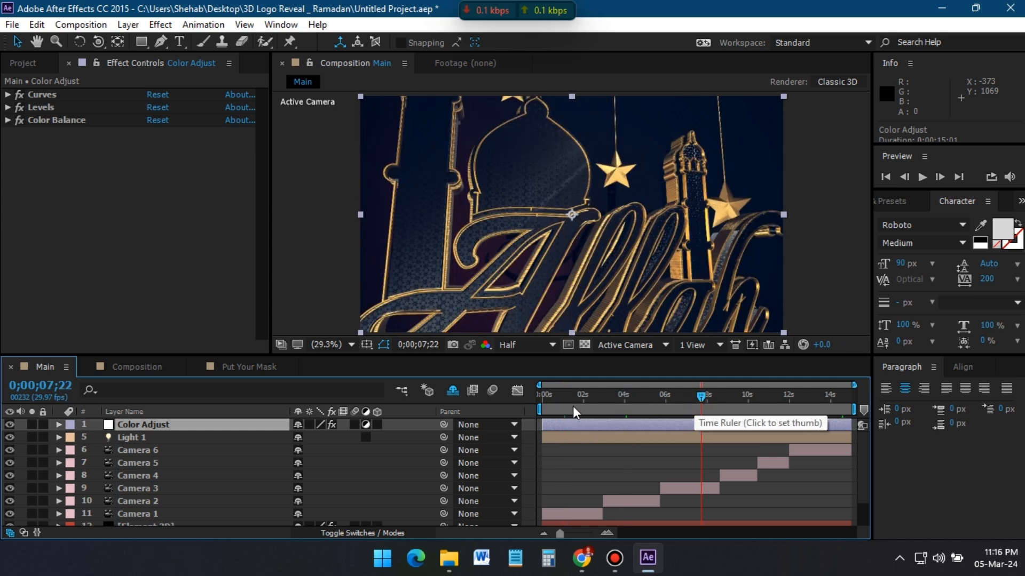
left_click(572, 406)
left_click(641, 311)
left_click(626, 404)
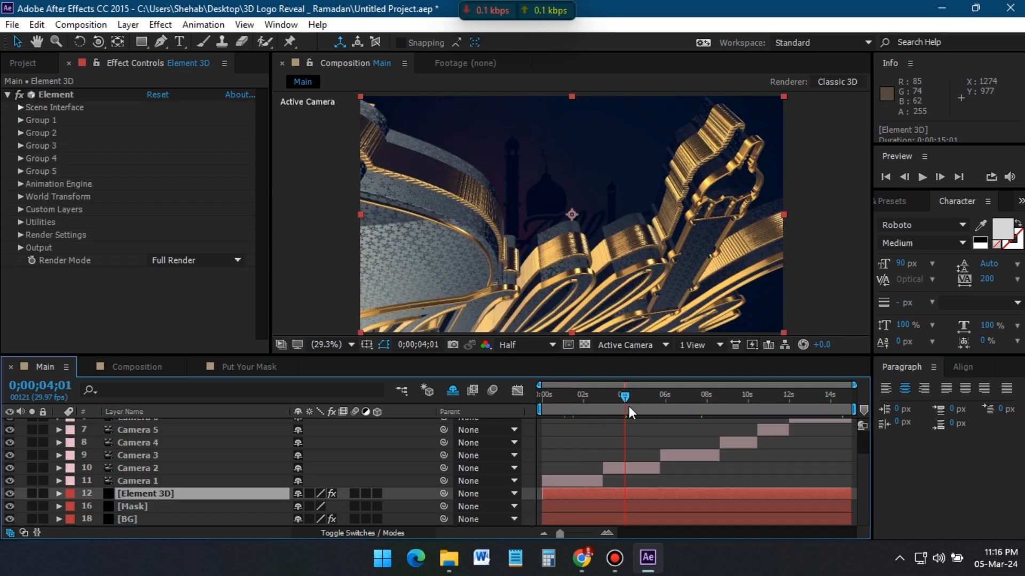
- Hide the Mask layer and check the camera shots after 4 seconds
left_click(154, 507)
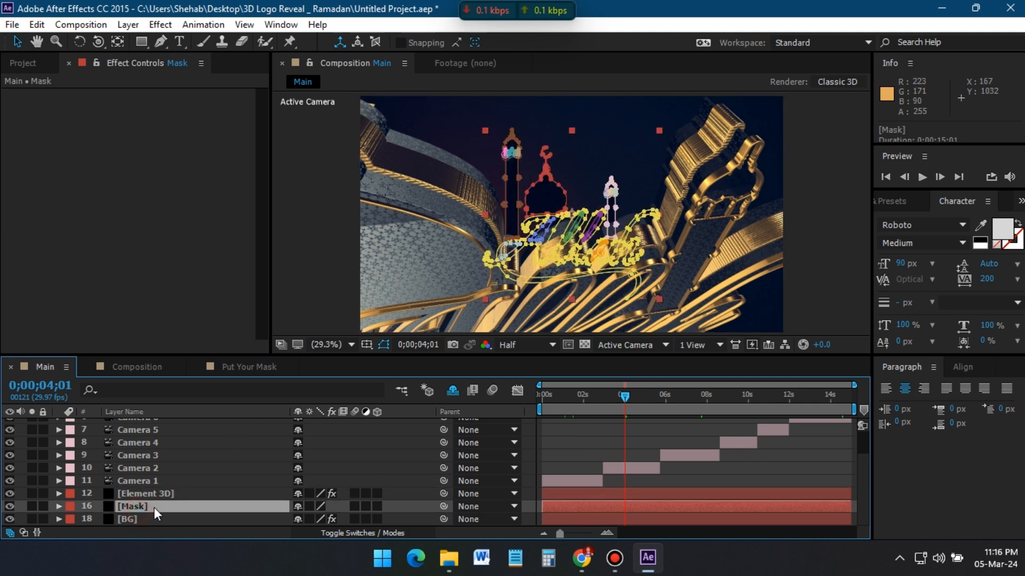
left_click(10, 506)
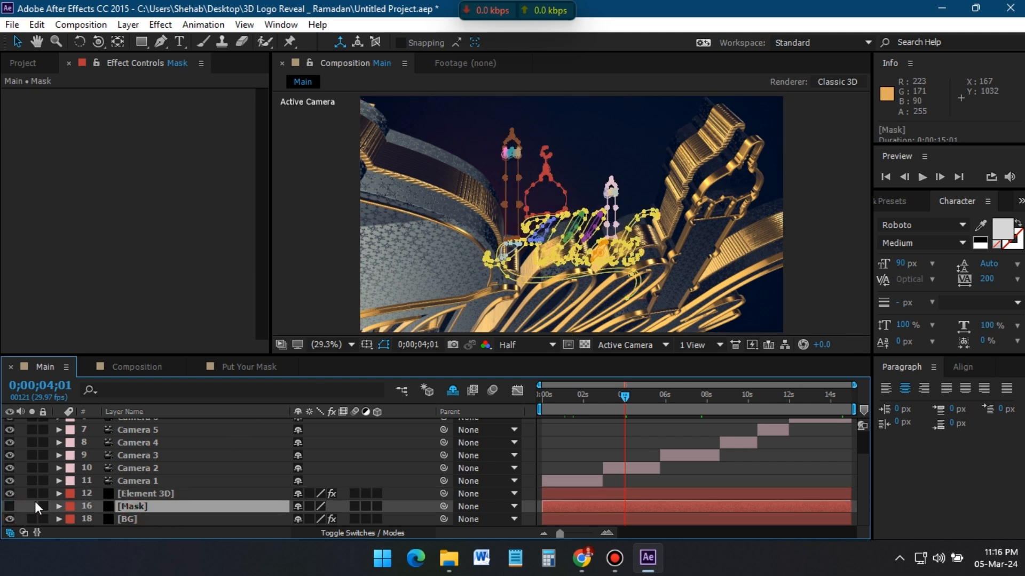
left_click(142, 494)
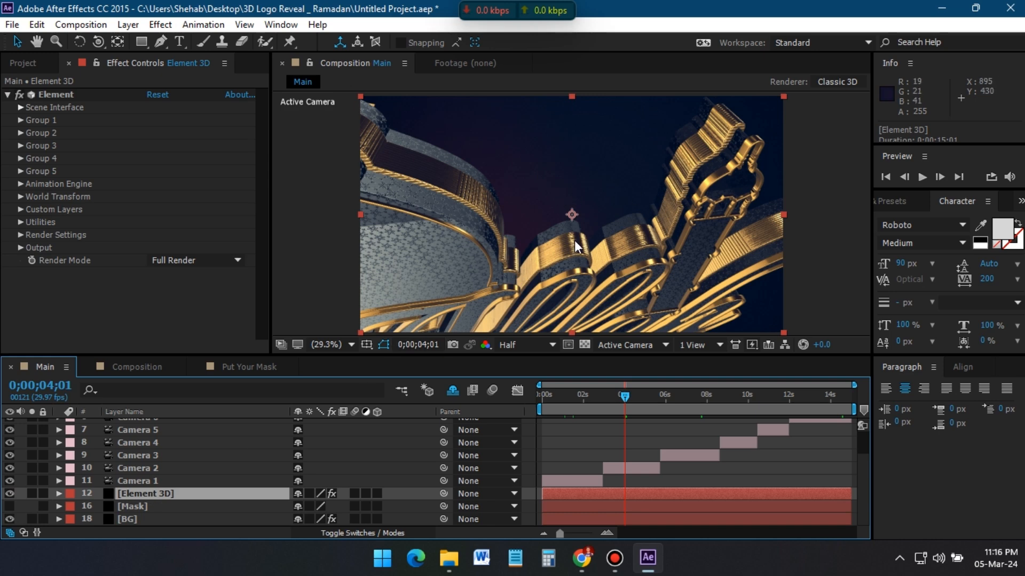
left_click(668, 410)
left_click(690, 405)
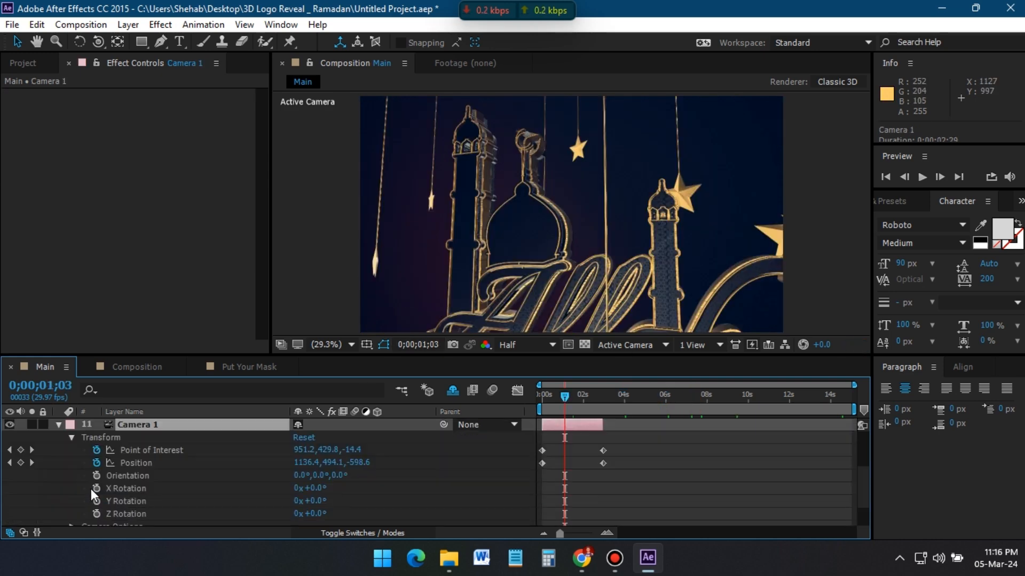
- Turn on Depth of Field for Camera 1 and set its focus distance to 760 pixels
scroll(121, 489, "down", 1)
scroll(80, 458, "up", 2)
left_click(71, 439)
left_click(72, 482)
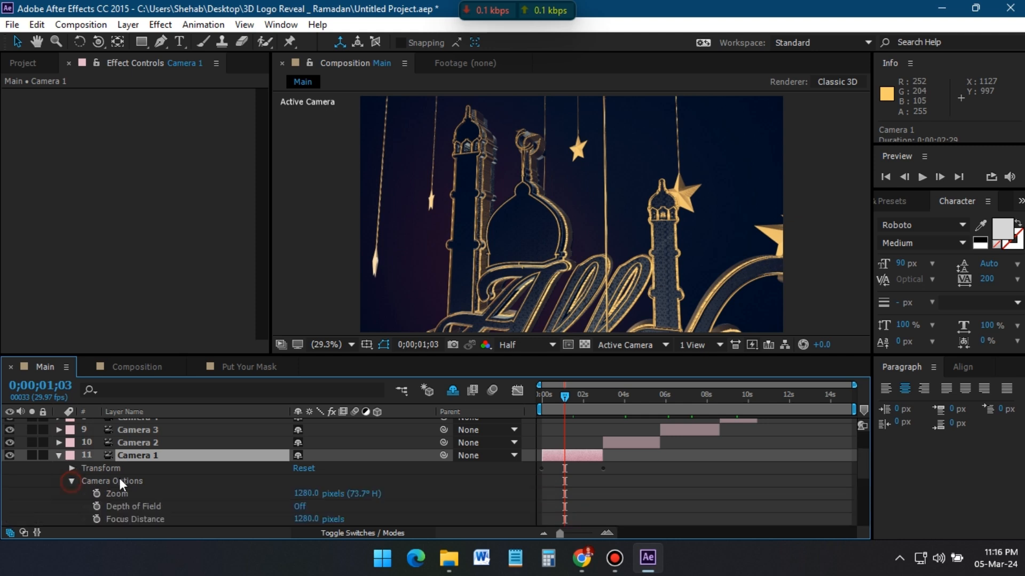
scroll(128, 477, "down", 3)
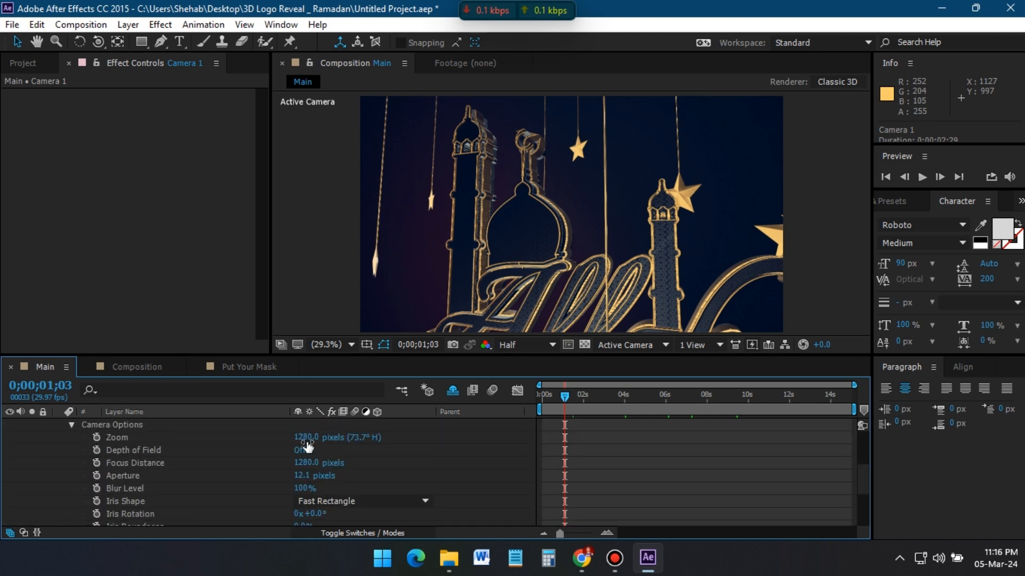
left_click(299, 451)
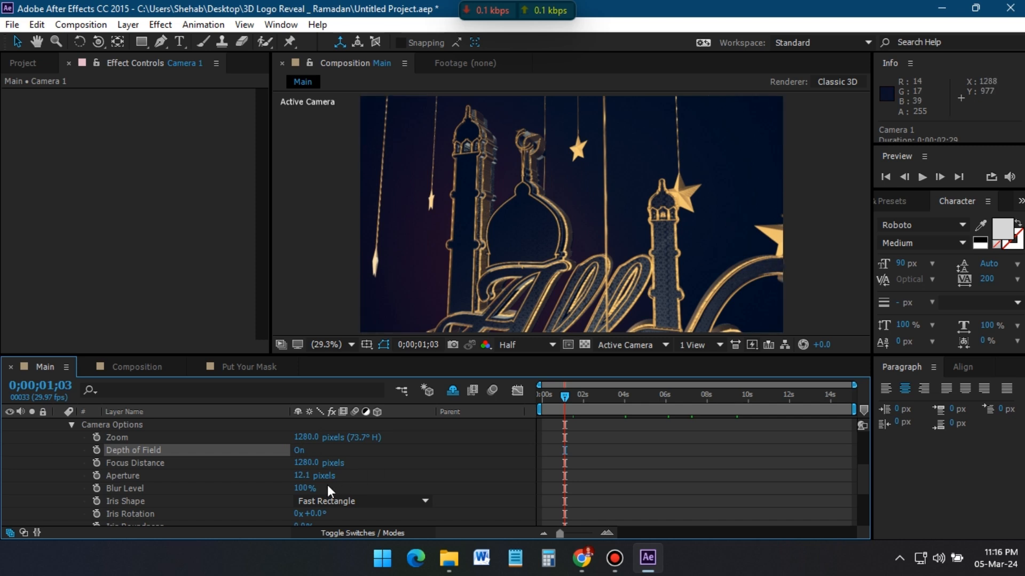
type("760")
key("Return")
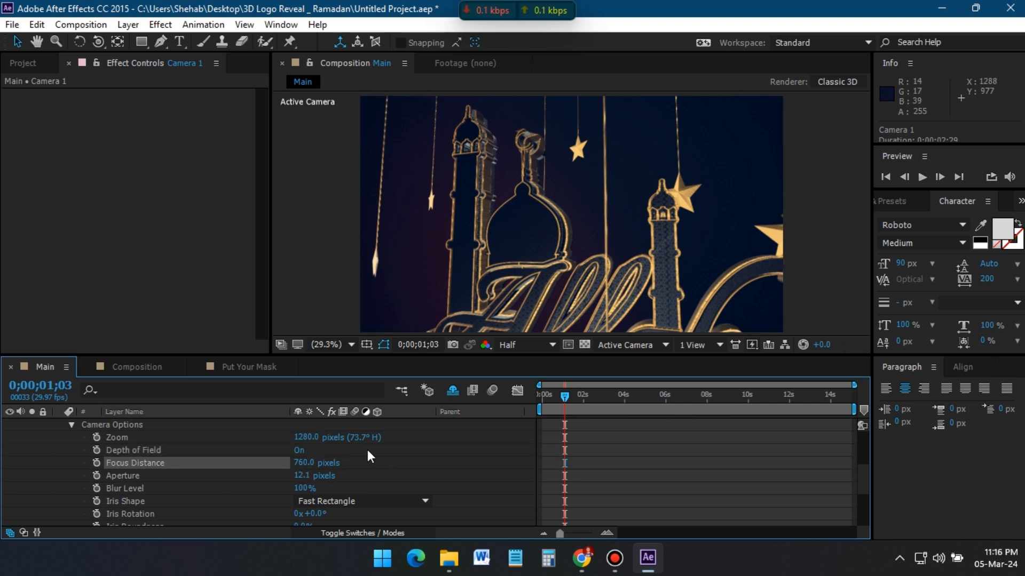
- Set the camera's focus distance to 1620 pixels
left_click(306, 463)
type("1620")
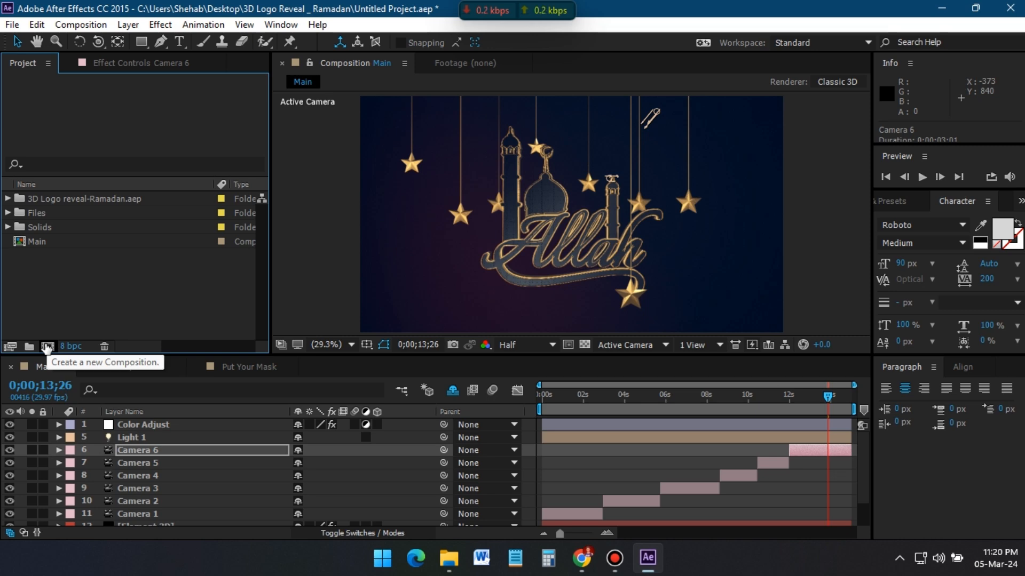
- Create a 1920 x 1080 composition named Render, add the Main composition to it and check the shot near 3 seconds
left_click(47, 347)
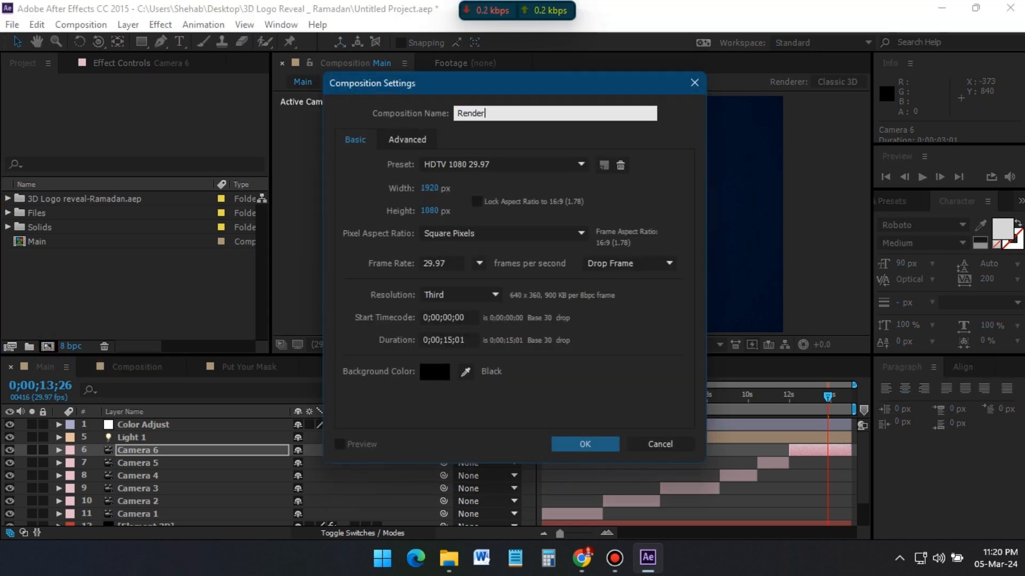
left_click(592, 444)
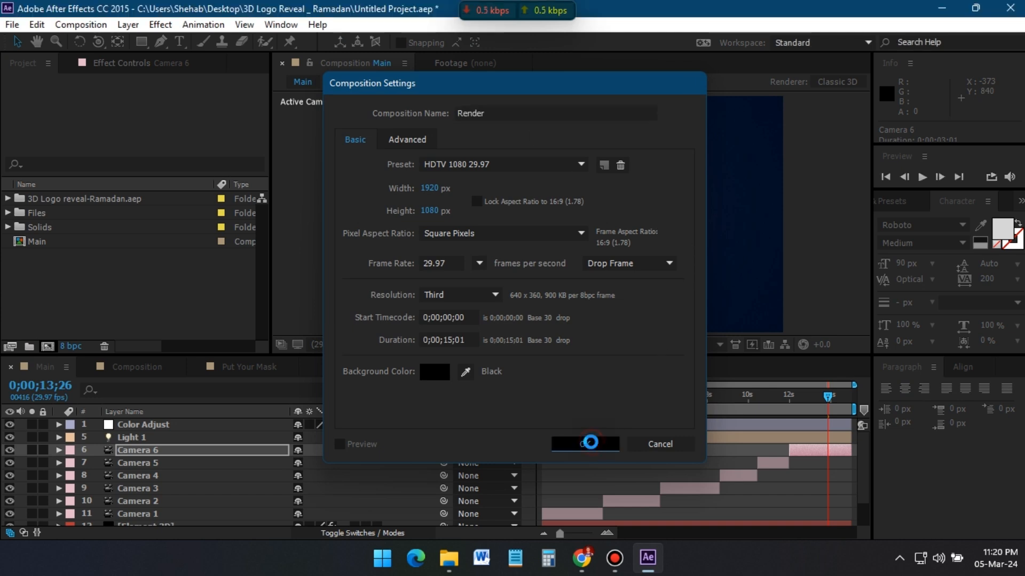
left_click_drag(43, 243, 110, 450)
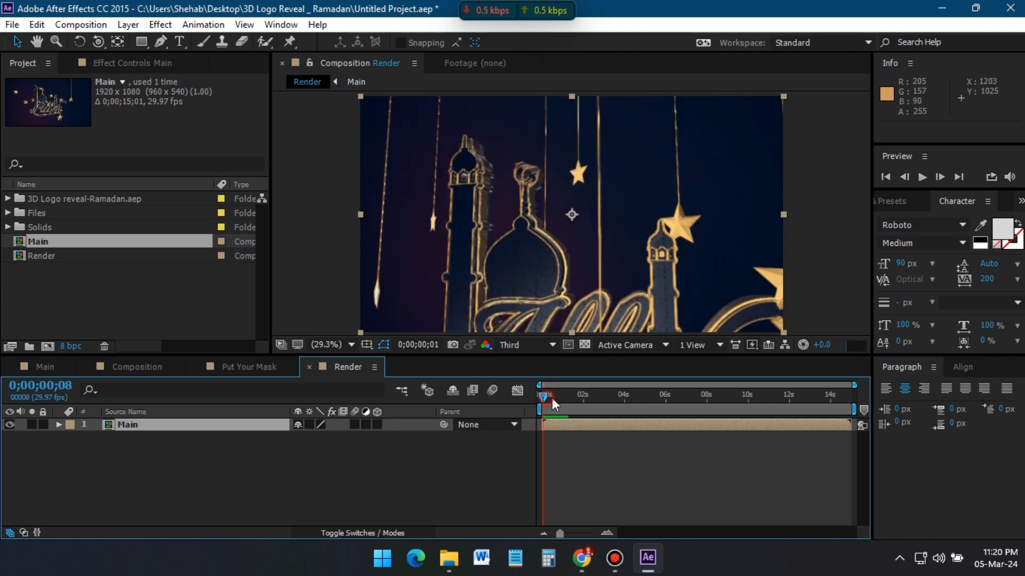
left_click_drag(558, 399, 602, 396)
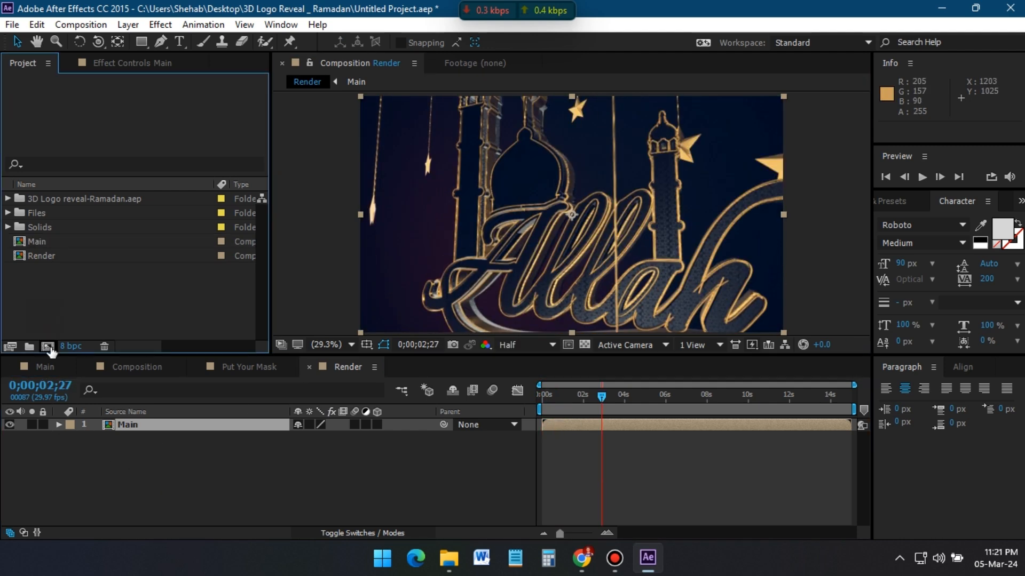
- Create a composition named Music and place it below the Main layer in the Render composition
left_click(47, 346)
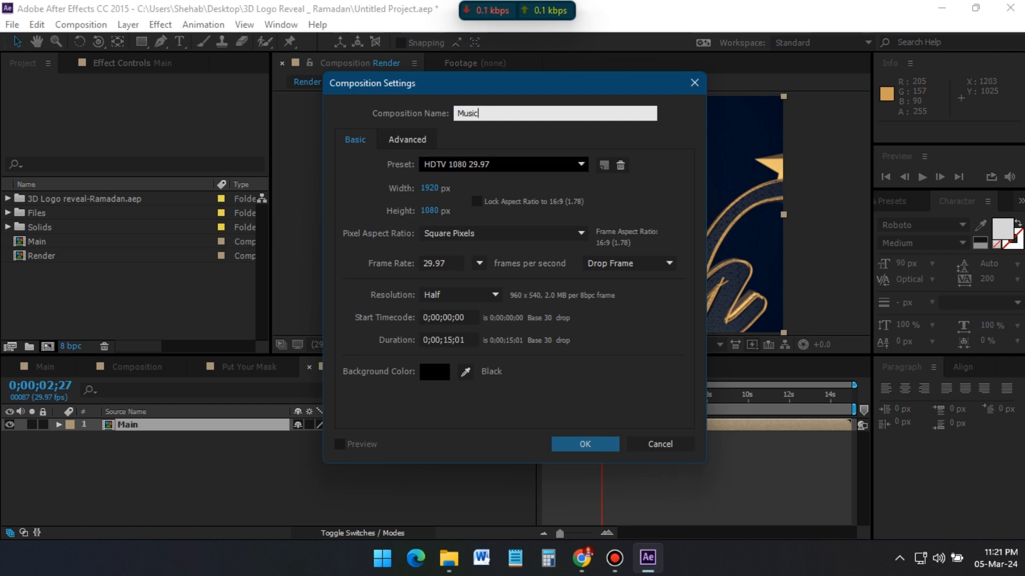
type("Music")
left_click(585, 444)
mouse_move(40, 255)
left_mouse_down()
mouse_move(46, 282)
mouse_move(41, 257)
left_mouse_up()
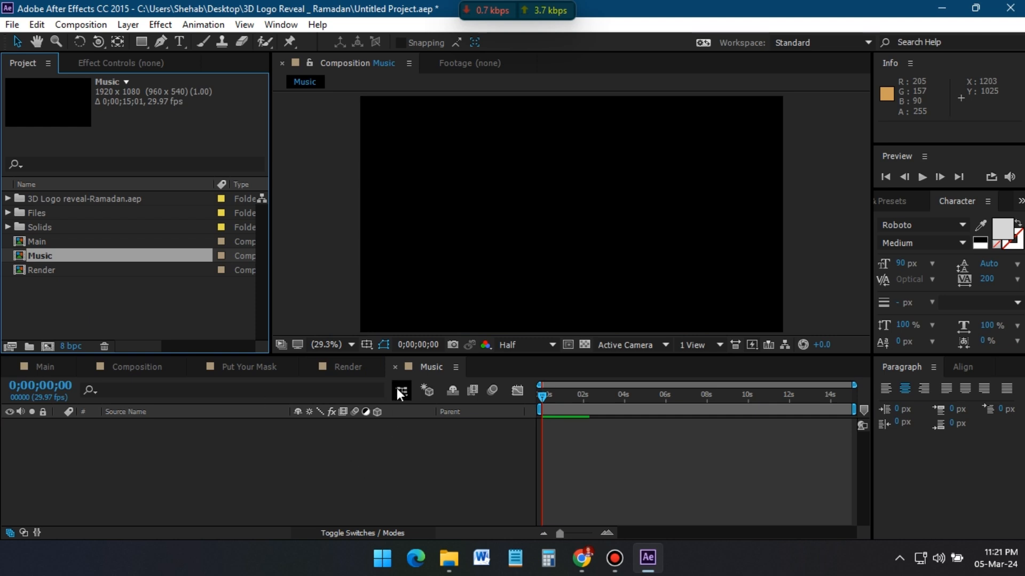
left_click(395, 368)
left_click_drag(43, 256, 132, 447)
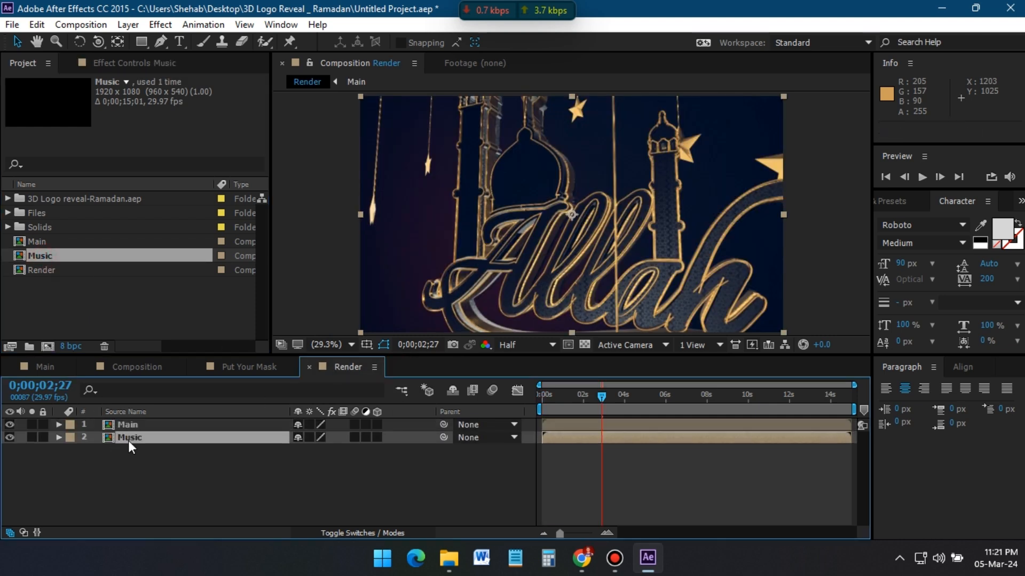
- Save the project and add the Render composition to the render queue
left_click(11, 25)
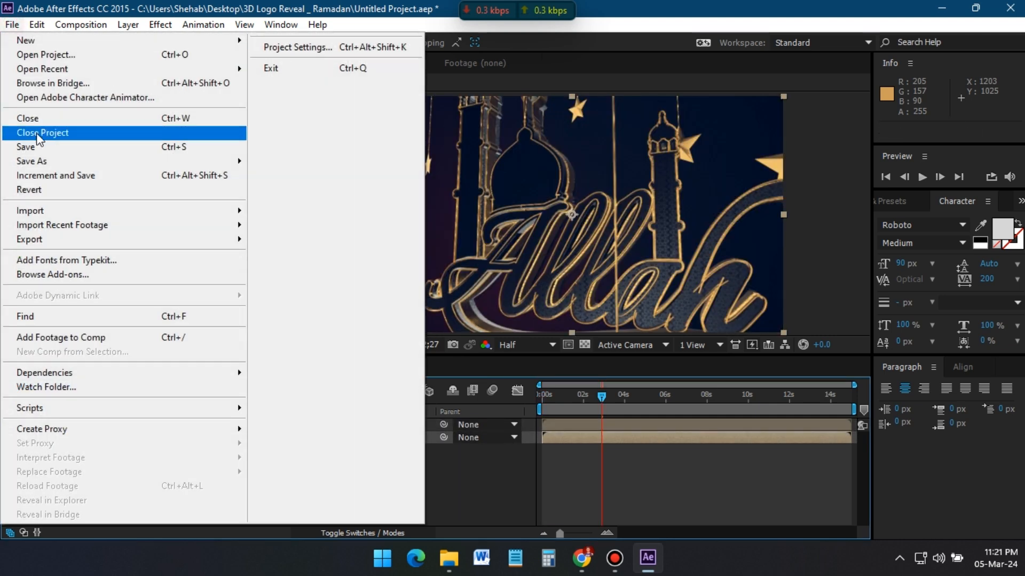
left_click(40, 149)
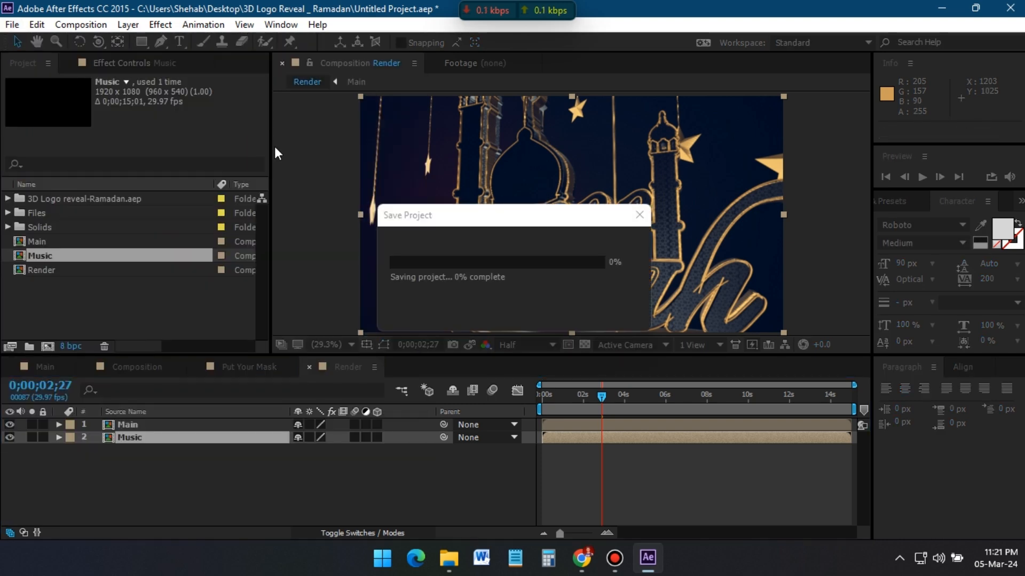
left_click(73, 24)
left_click(187, 196)
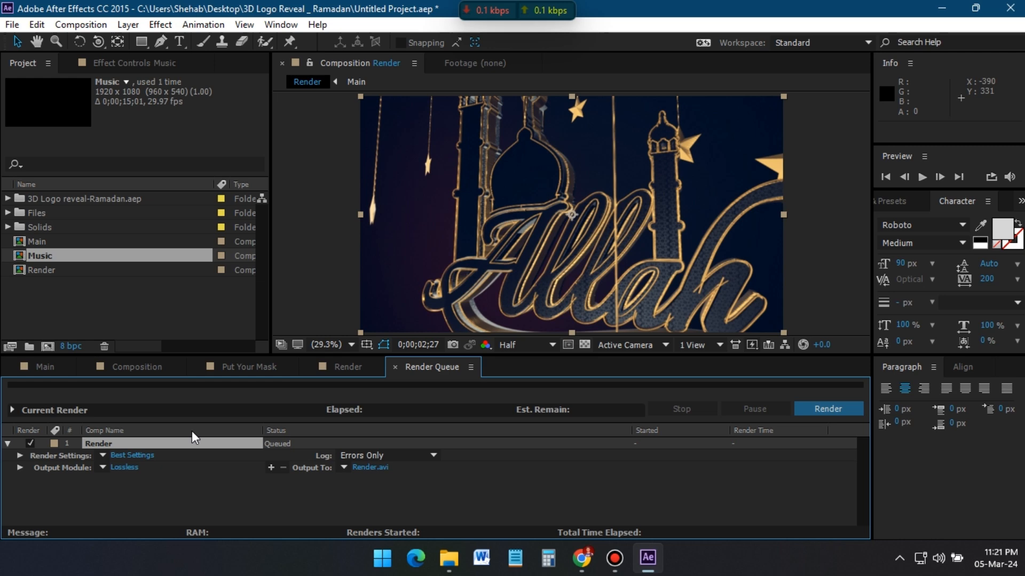
- Set the Render item's output module to the AfterCodecs .mp4 format with audio output on
left_click(131, 469)
left_click(419, 91)
left_click(454, 156)
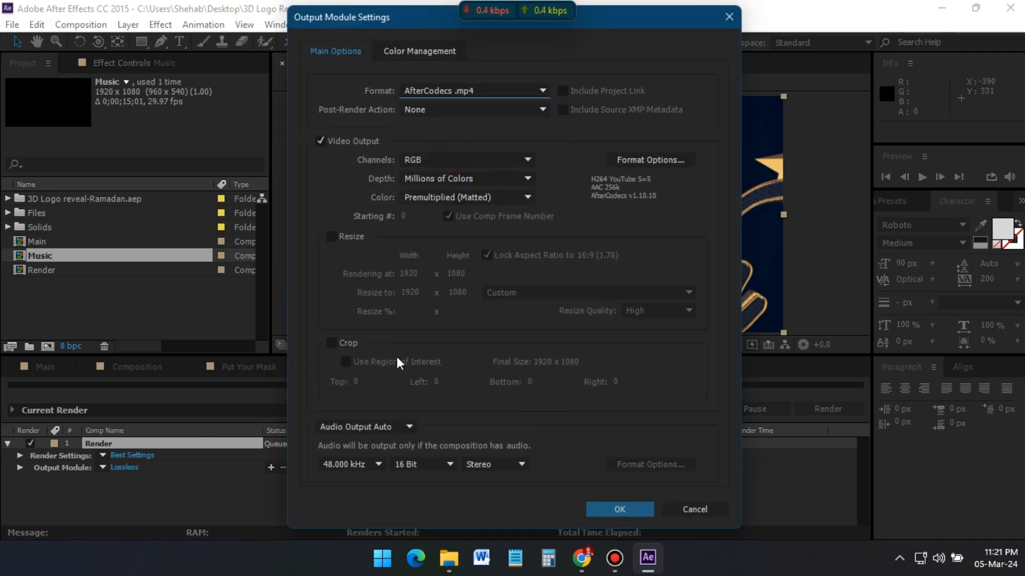
left_click(366, 427)
left_click(352, 441)
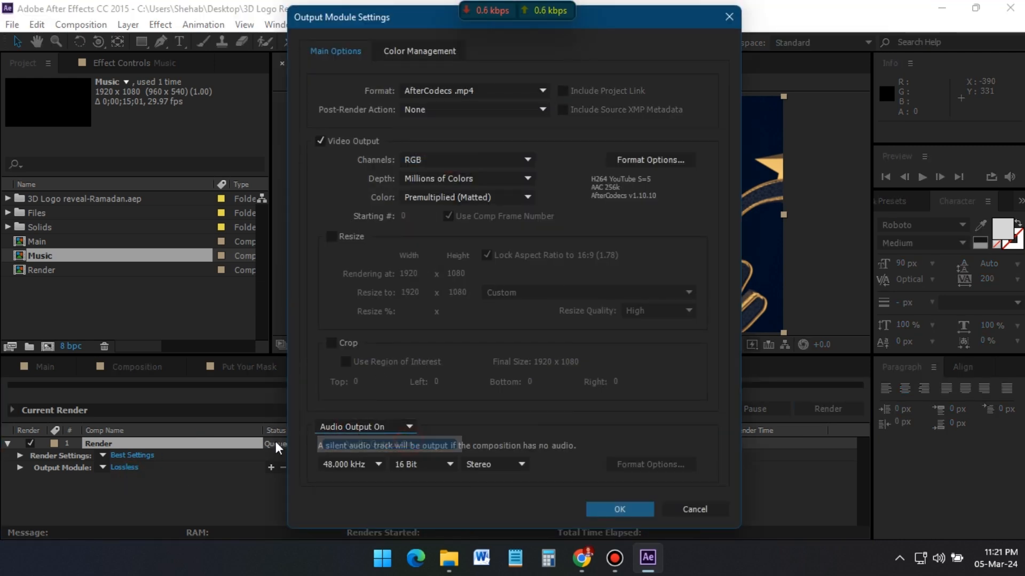
left_click(362, 429)
left_click(408, 478)
left_click(619, 509)
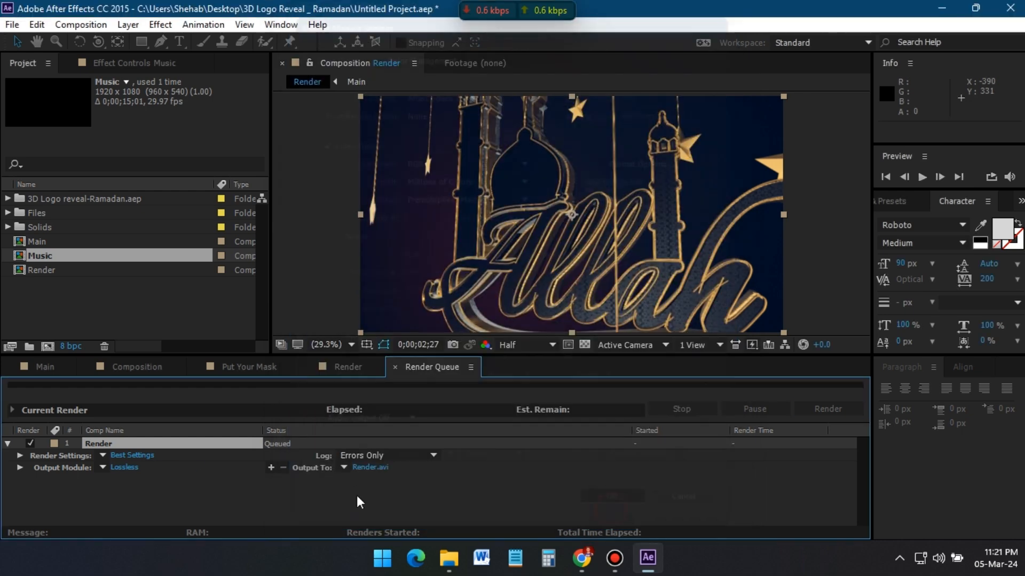
- Set the output file to Render.mp4 in the desktop's 3D Logo Reveal _ Ramadan folder and start the render
left_click(372, 468)
left_click(153, 61)
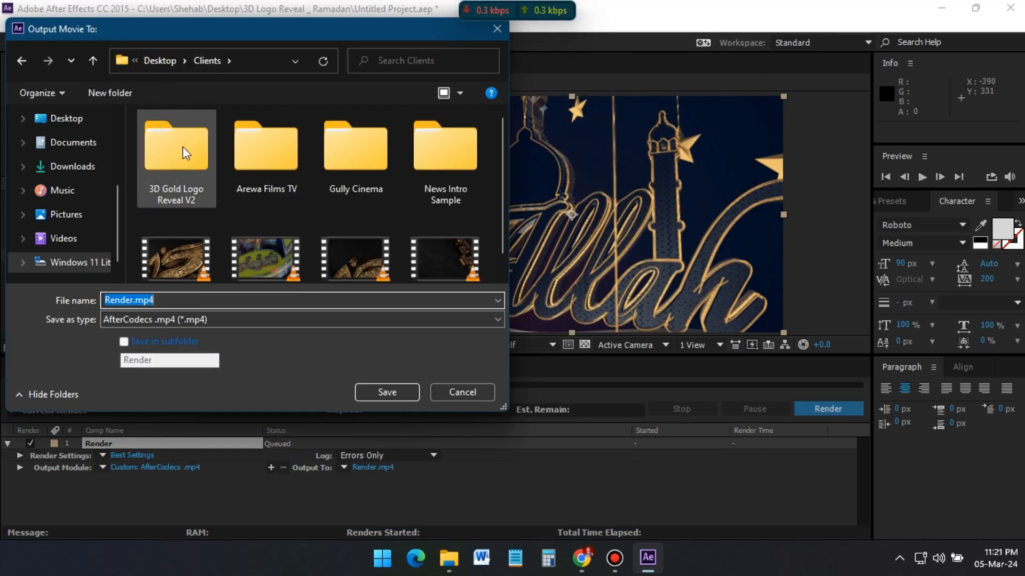
double_click(184, 160)
left_click(159, 56)
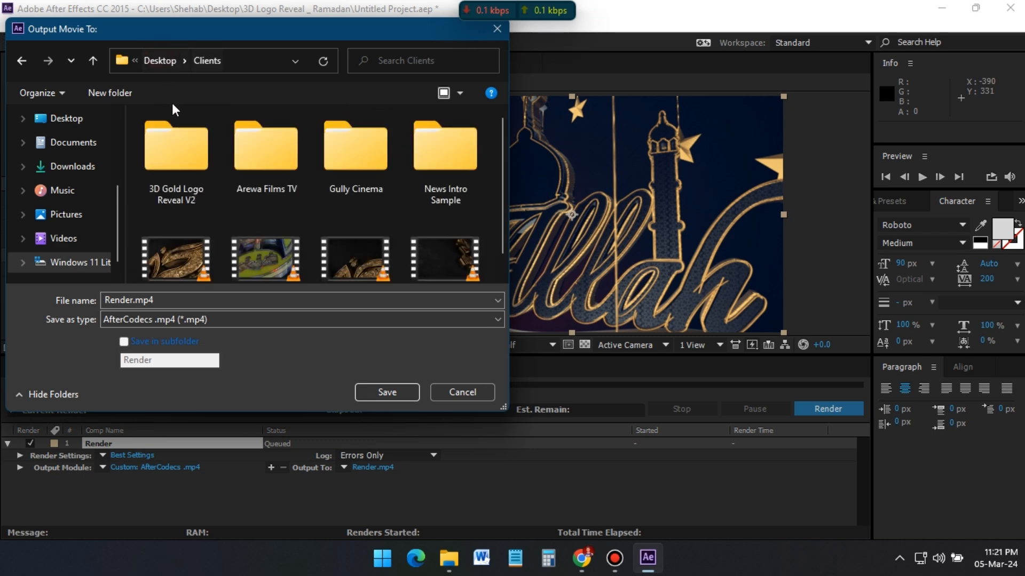
left_click(66, 119)
double_click(188, 158)
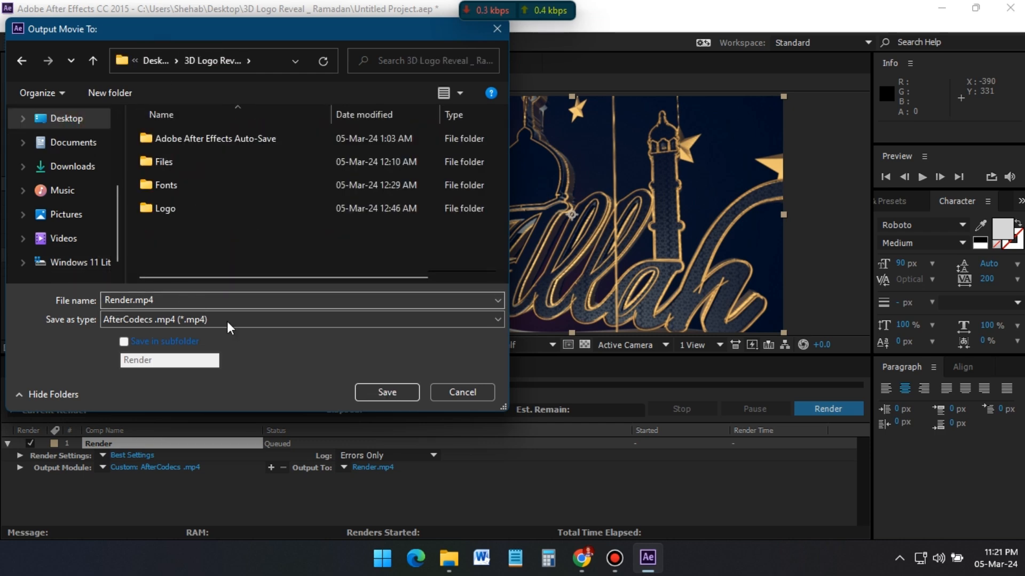
left_click(373, 393)
left_click(837, 410)
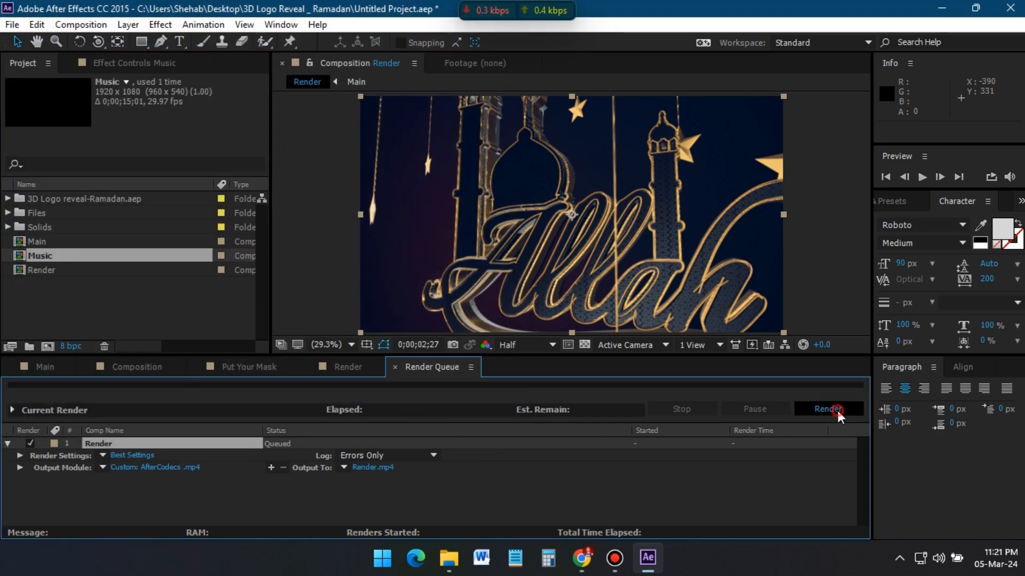